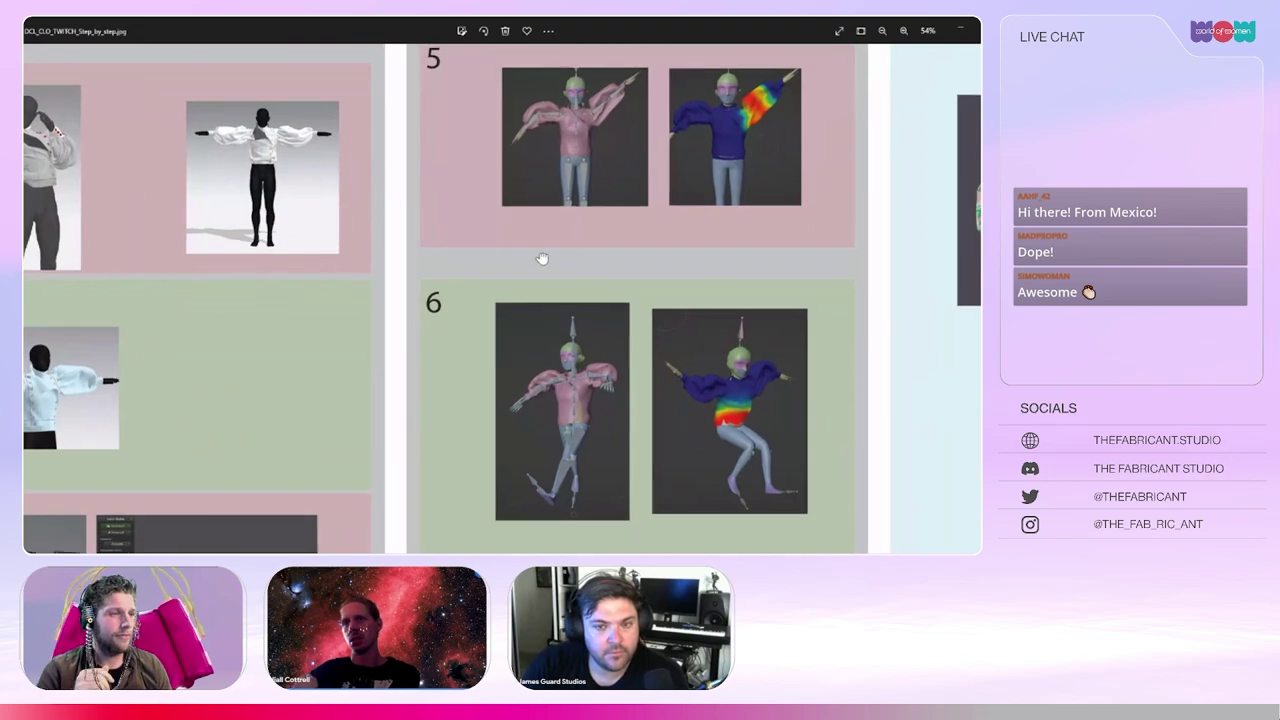
Step: Examine stages 5 to 7 and the finished jacket renders in the step-by-step workflow image
left_click_drag(680, 443, 605, 400)
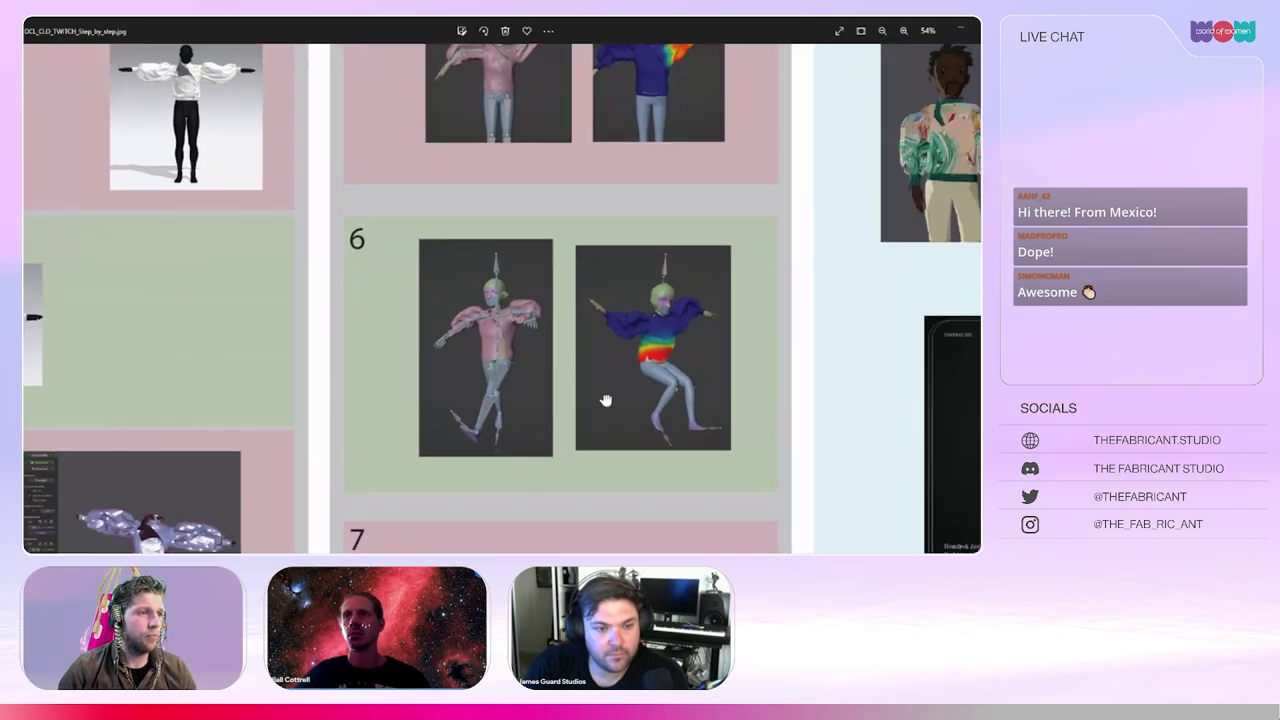
left_click_drag(738, 461, 649, 256)
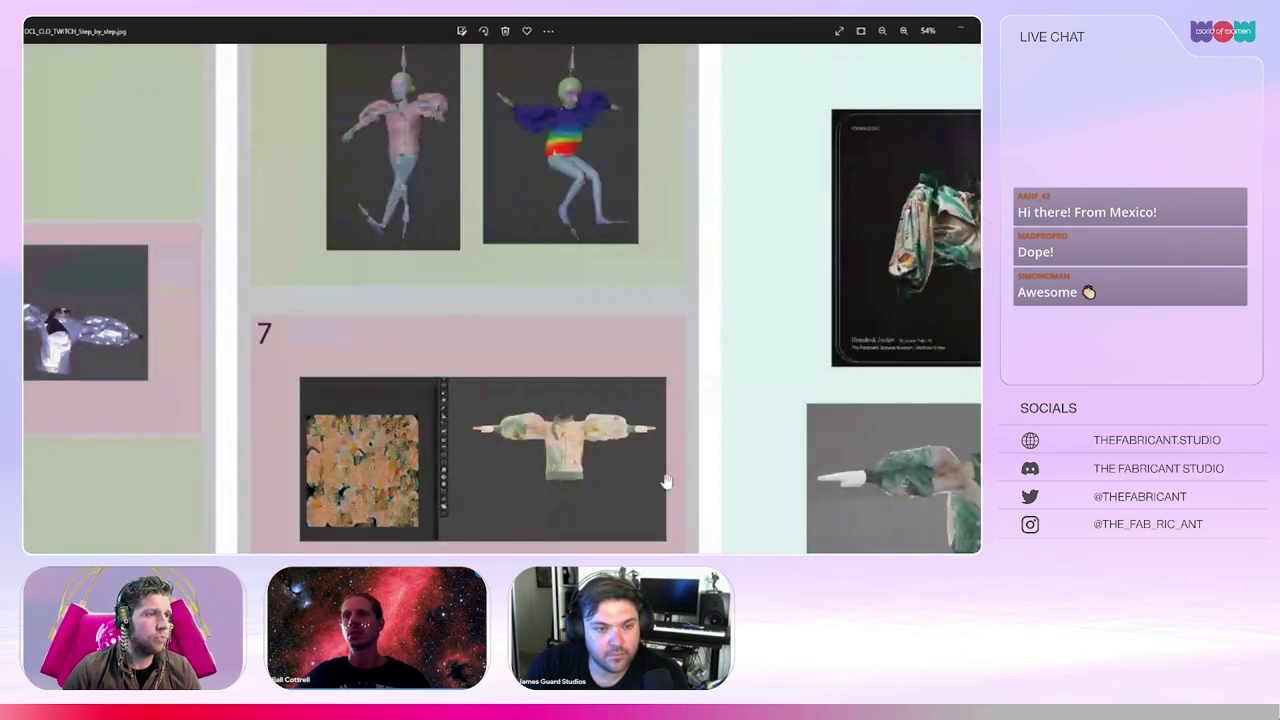
left_click_drag(666, 480, 640, 388)
left_click_drag(702, 304, 565, 325)
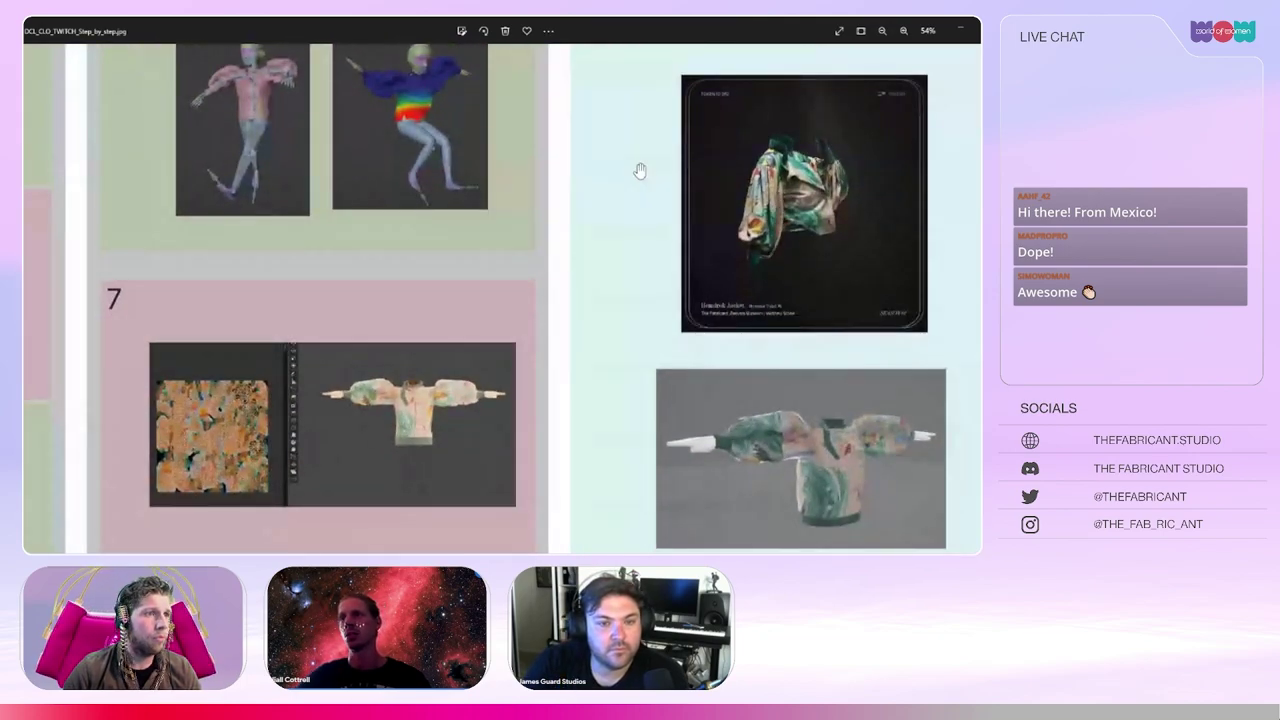
left_click_drag(605, 161, 607, 235)
left_click_drag(616, 188, 609, 303)
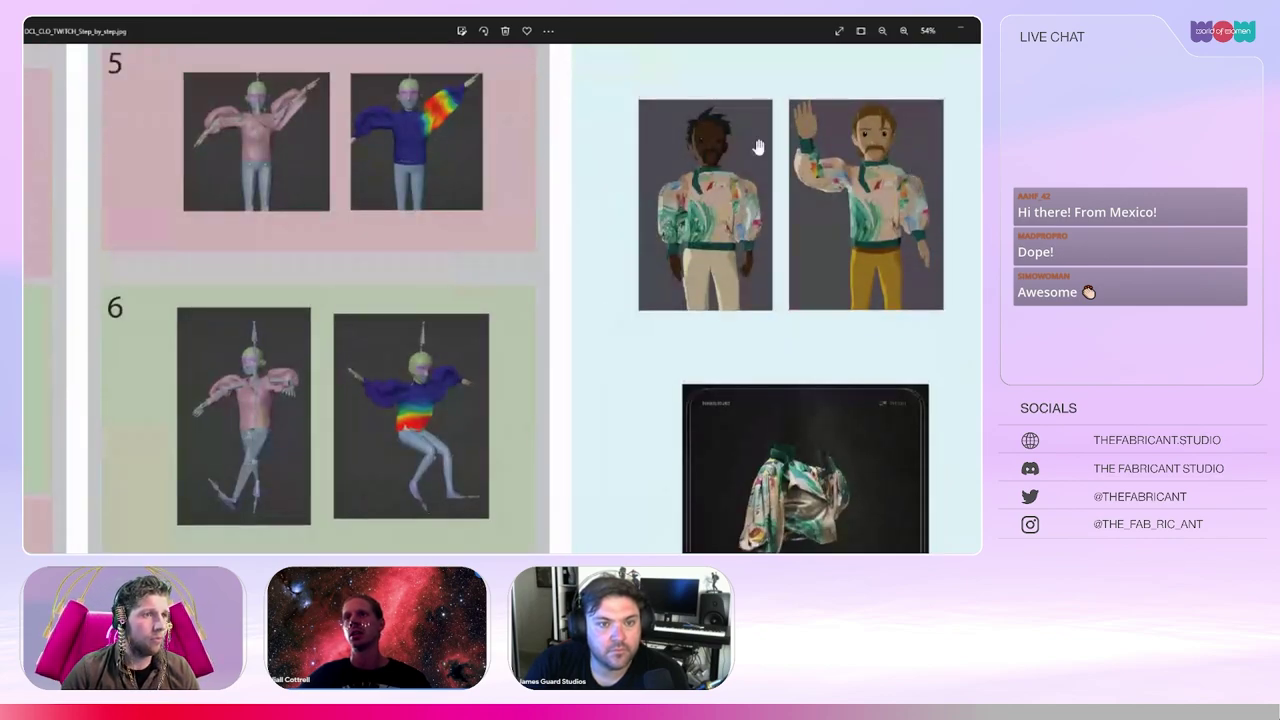
left_click_drag(452, 275, 569, 249)
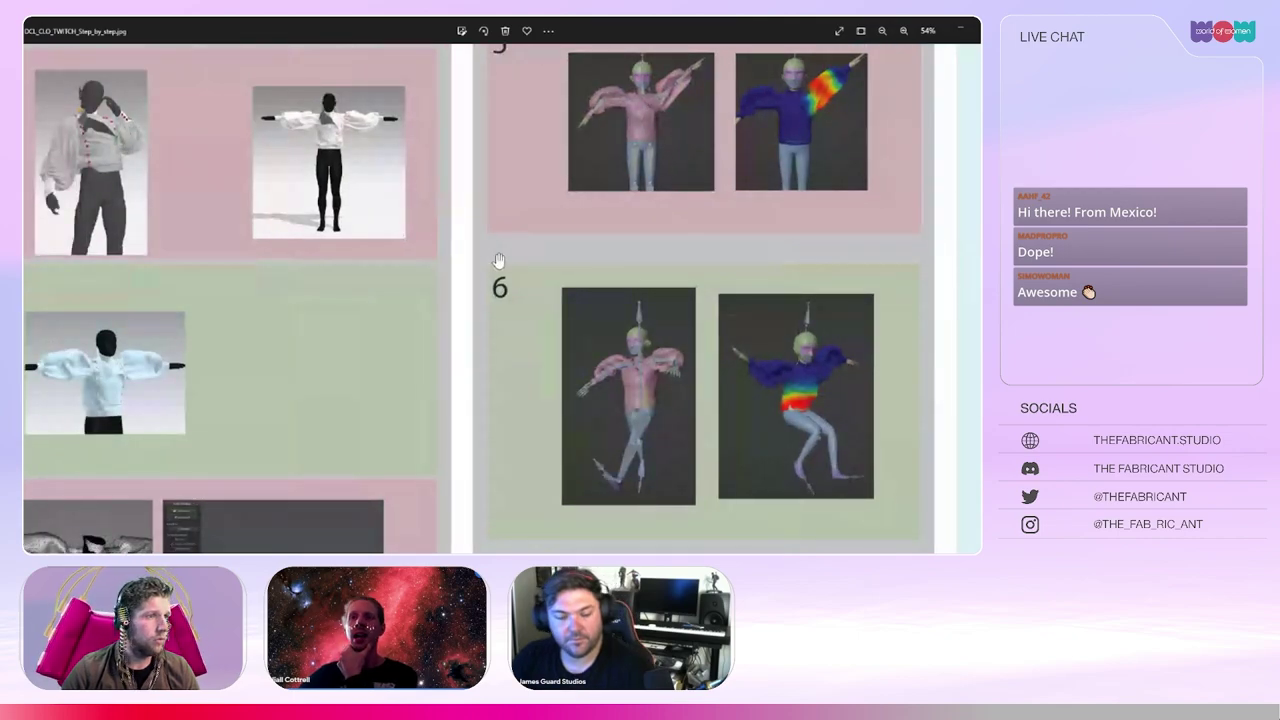
scroll(490, 400, "down", 3)
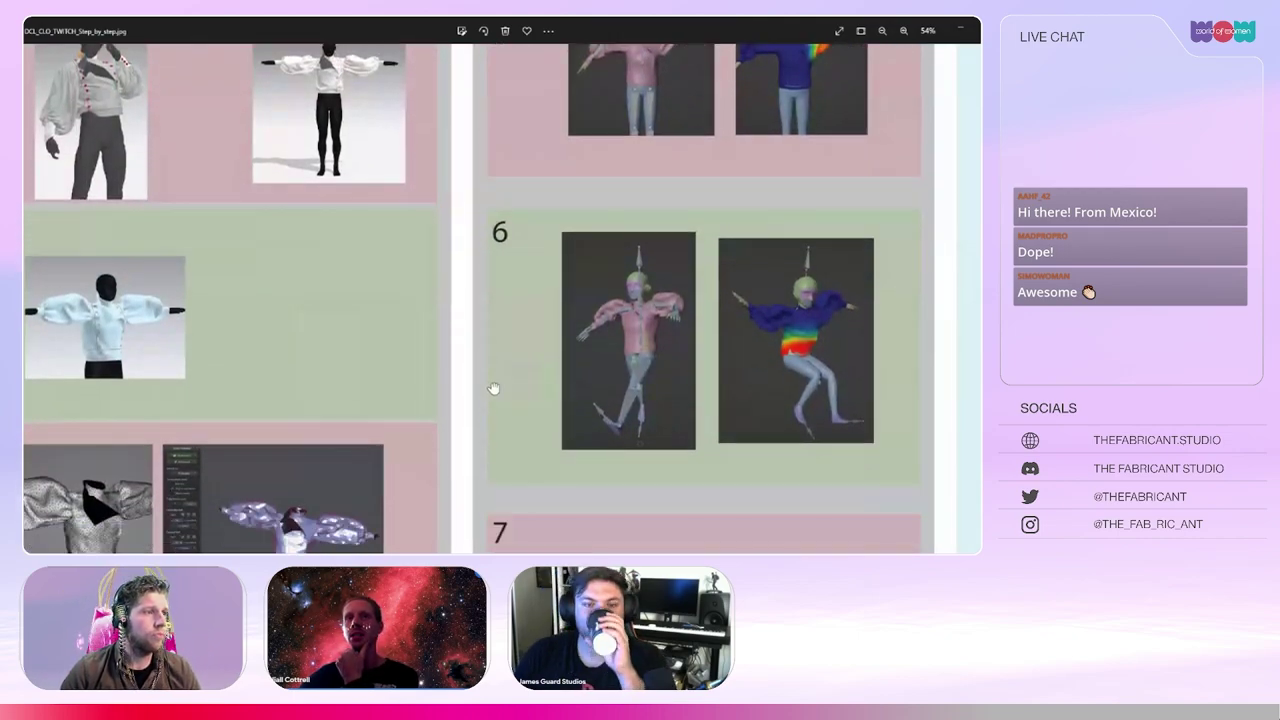
scroll(493, 390, "up", 1)
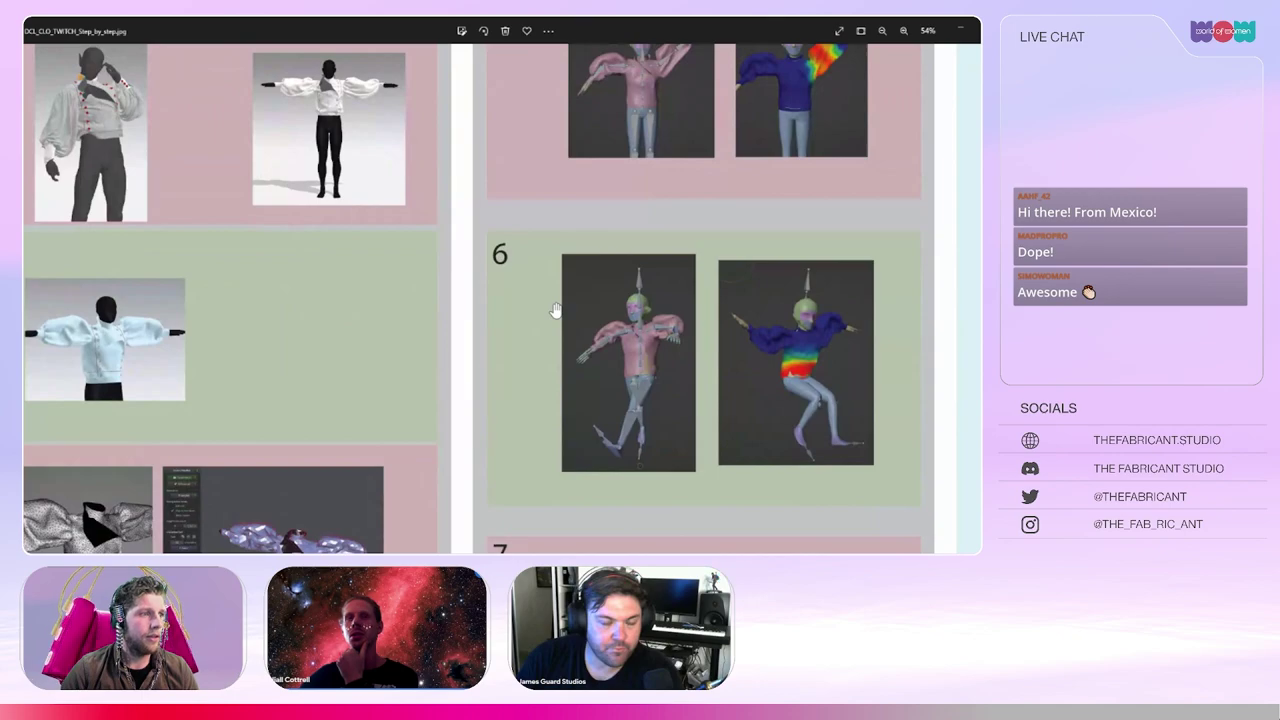
Step: Switch from the workflow image to CLO with hemdro_jacket.zprj and look over the posed jacket from several angles
left_click(962, 30)
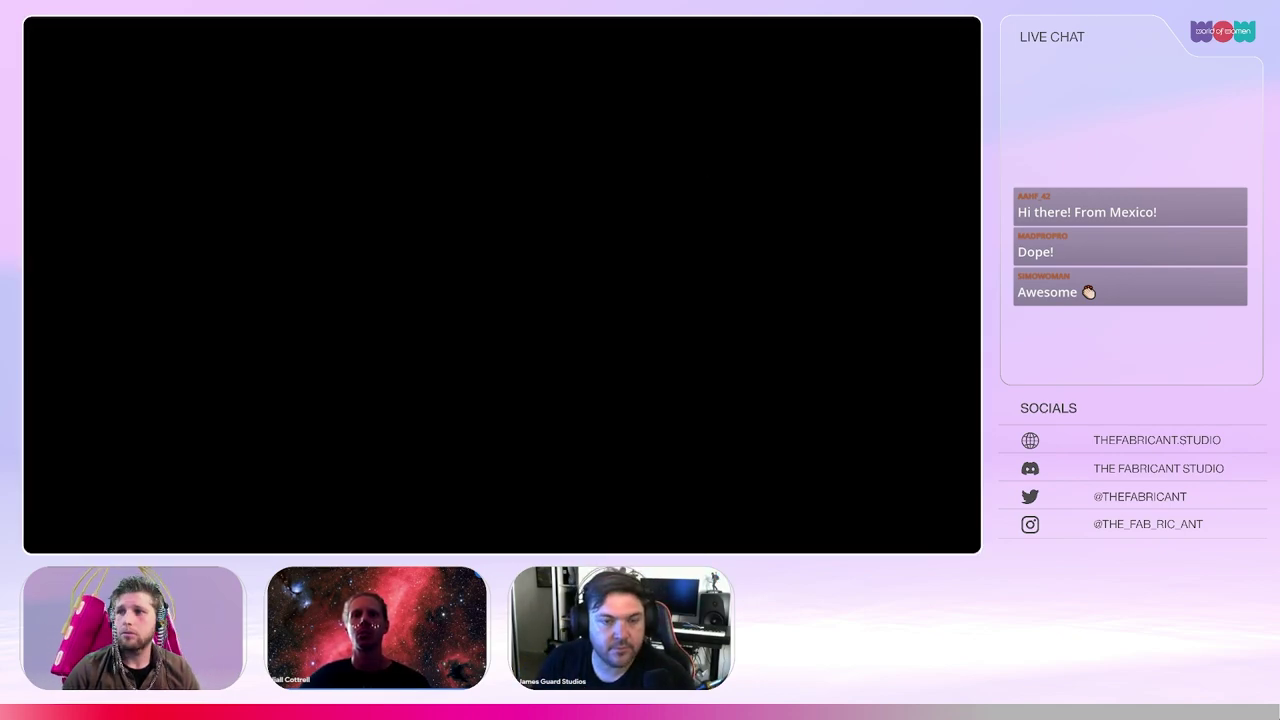
mouse_move(217, 551)
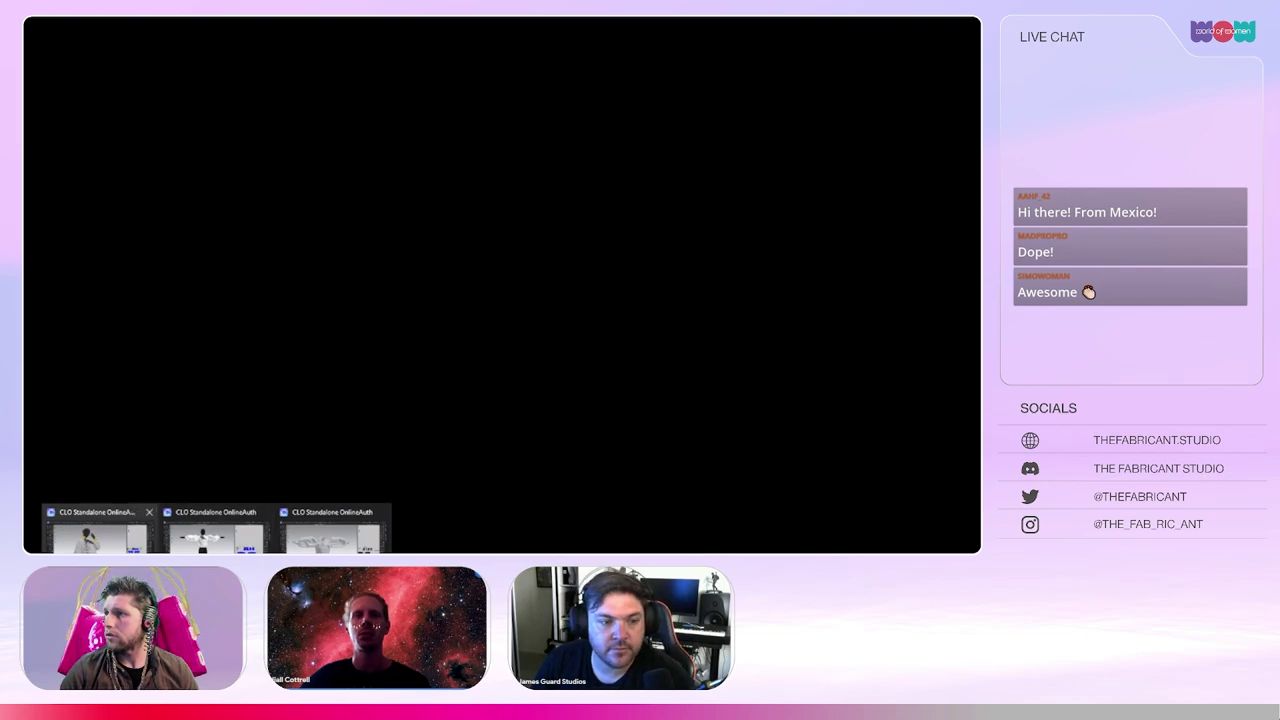
left_click(97, 535)
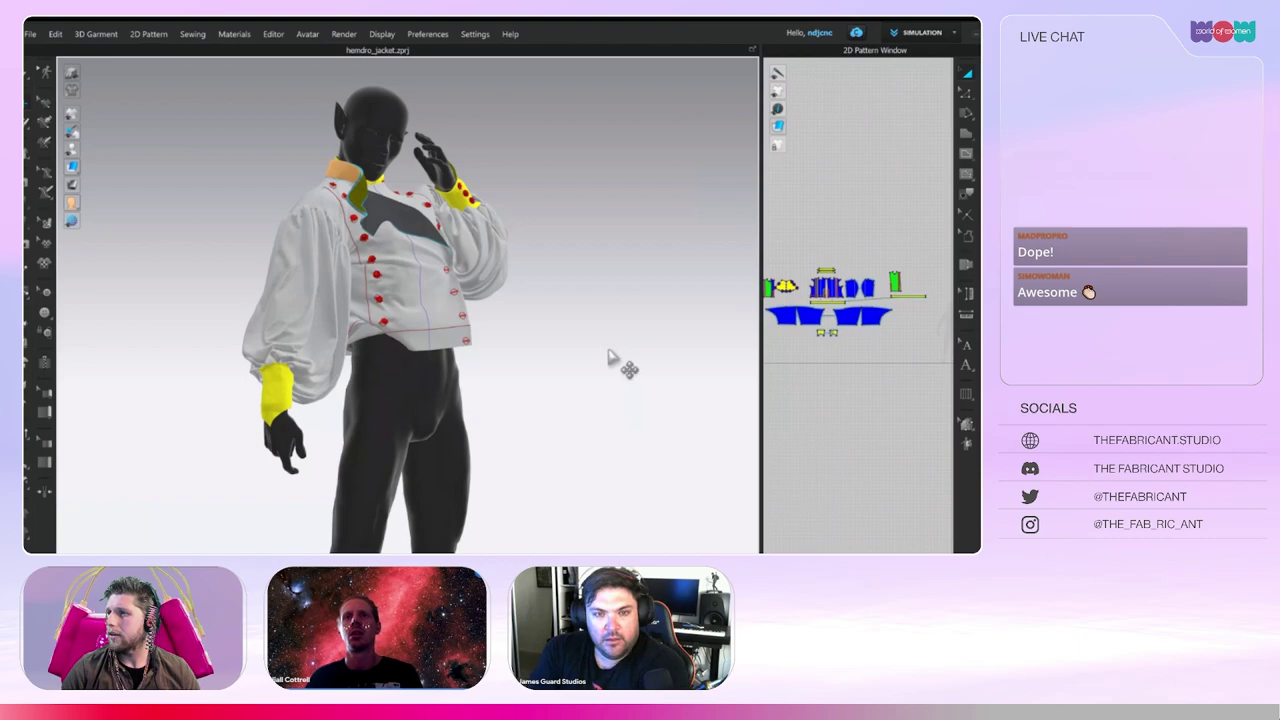
right_click_drag(571, 331, 544, 333)
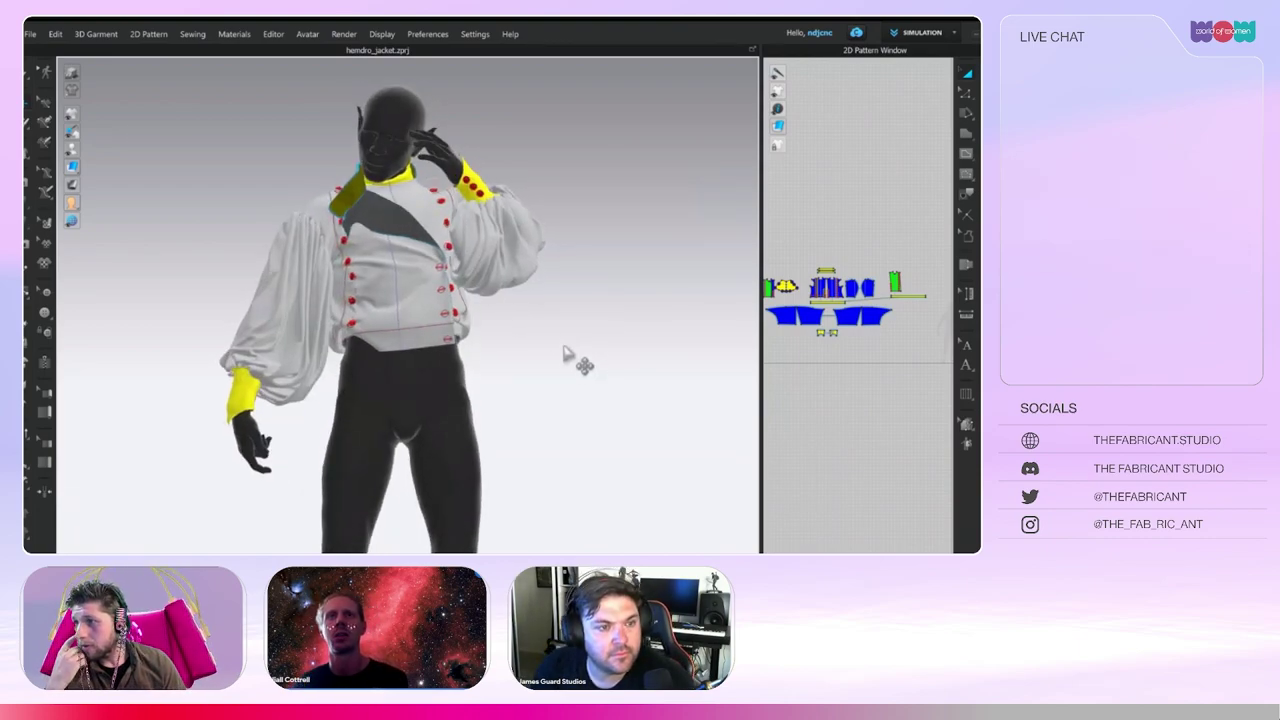
scroll(566, 348, "down", 1)
middle_click_drag(574, 354, 579, 349)
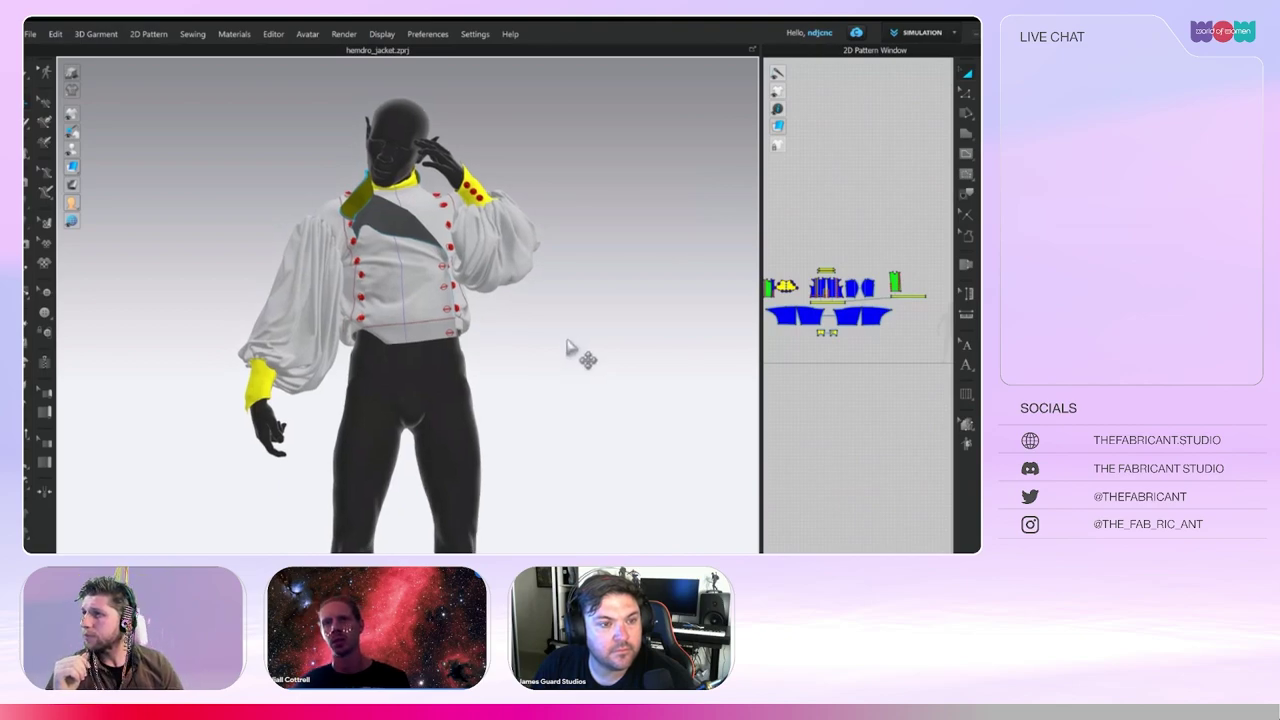
right_click_drag(567, 342, 567, 507)
right_click_drag(479, 404, 486, 404)
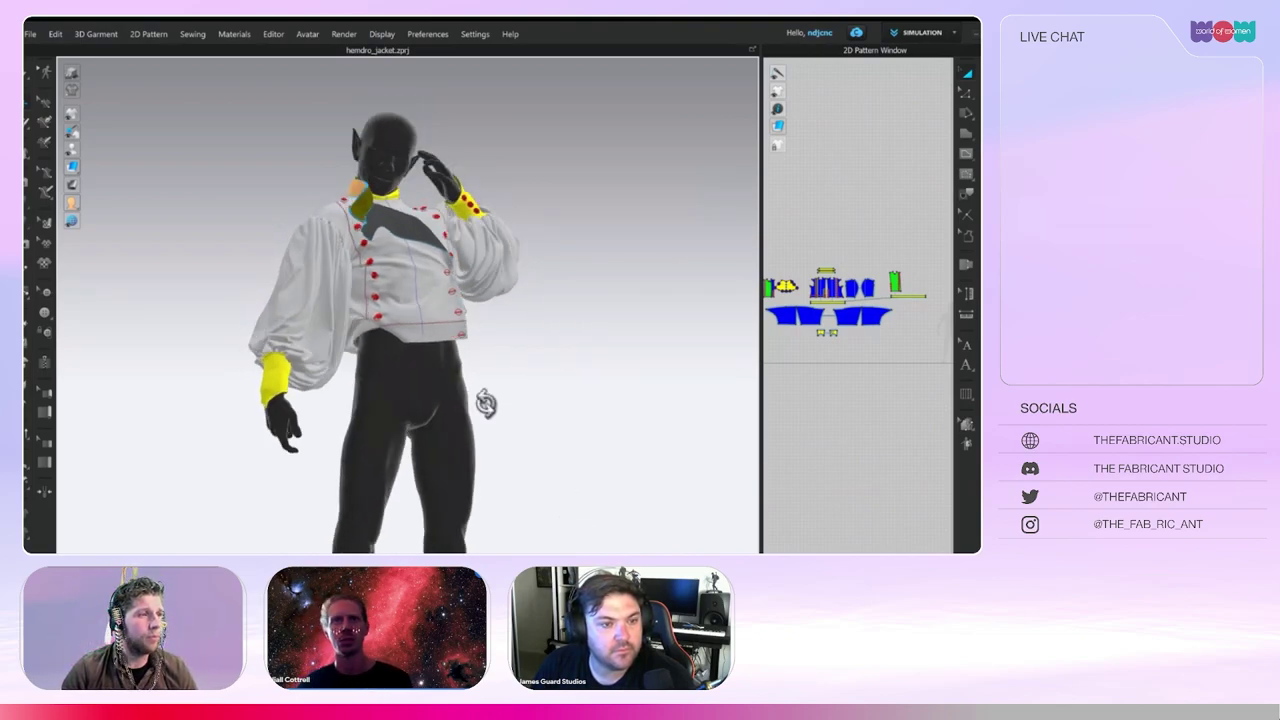
Step: Show the garment in a see-through display style and examine the mesh of the torso and sleeve up close
mouse_move(72, 167)
left_click(144, 168)
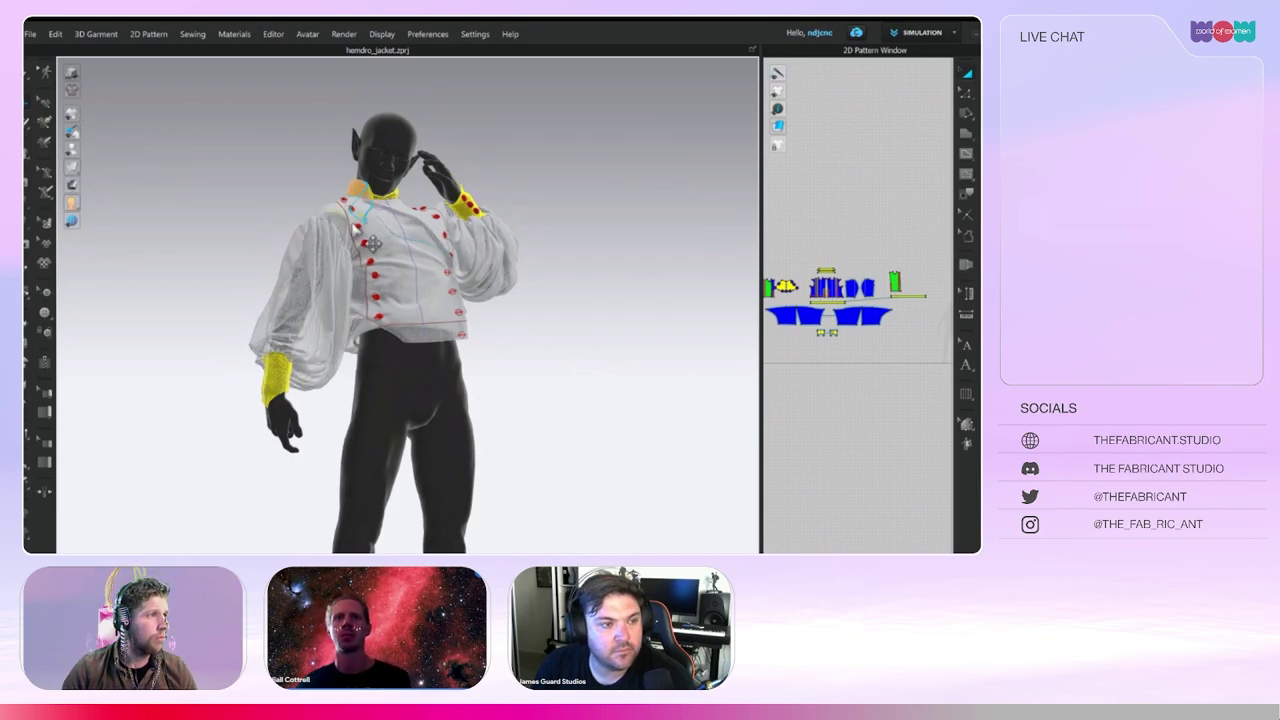
scroll(355, 225, "up", 5)
scroll(355, 225, "up", 3)
middle_click_drag(375, 240, 543, 250)
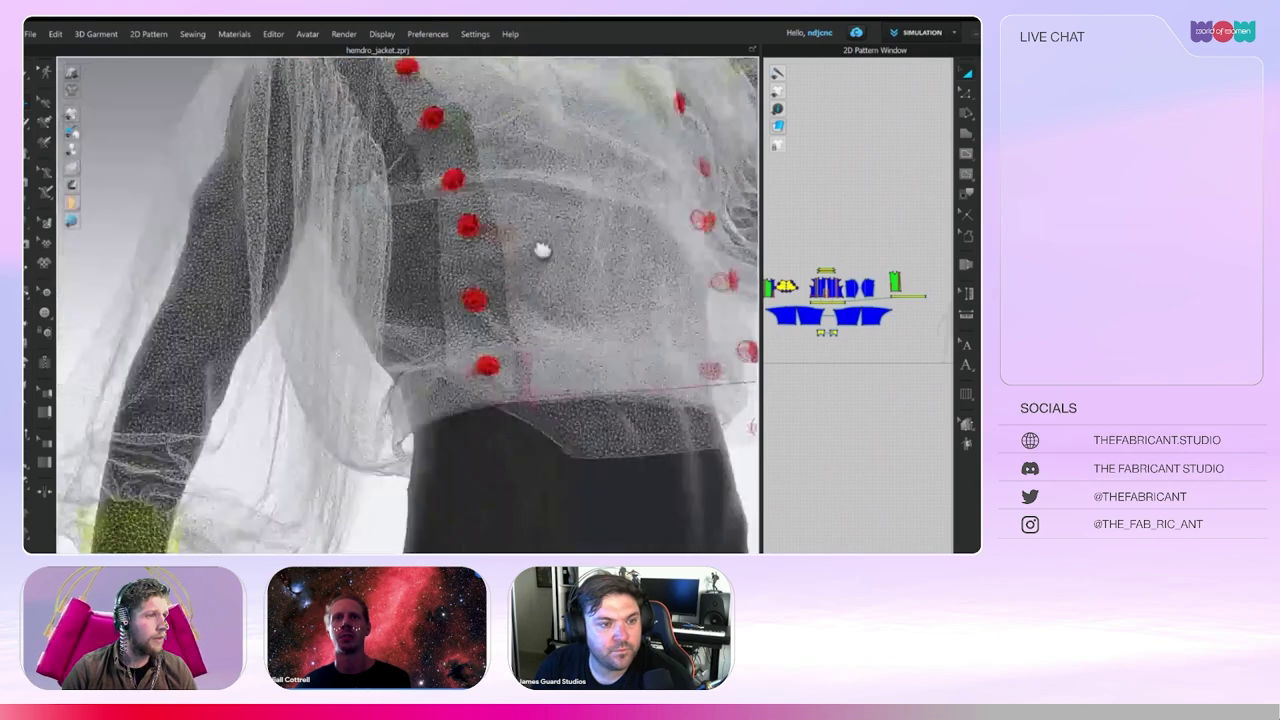
middle_click_drag(426, 200, 465, 299)
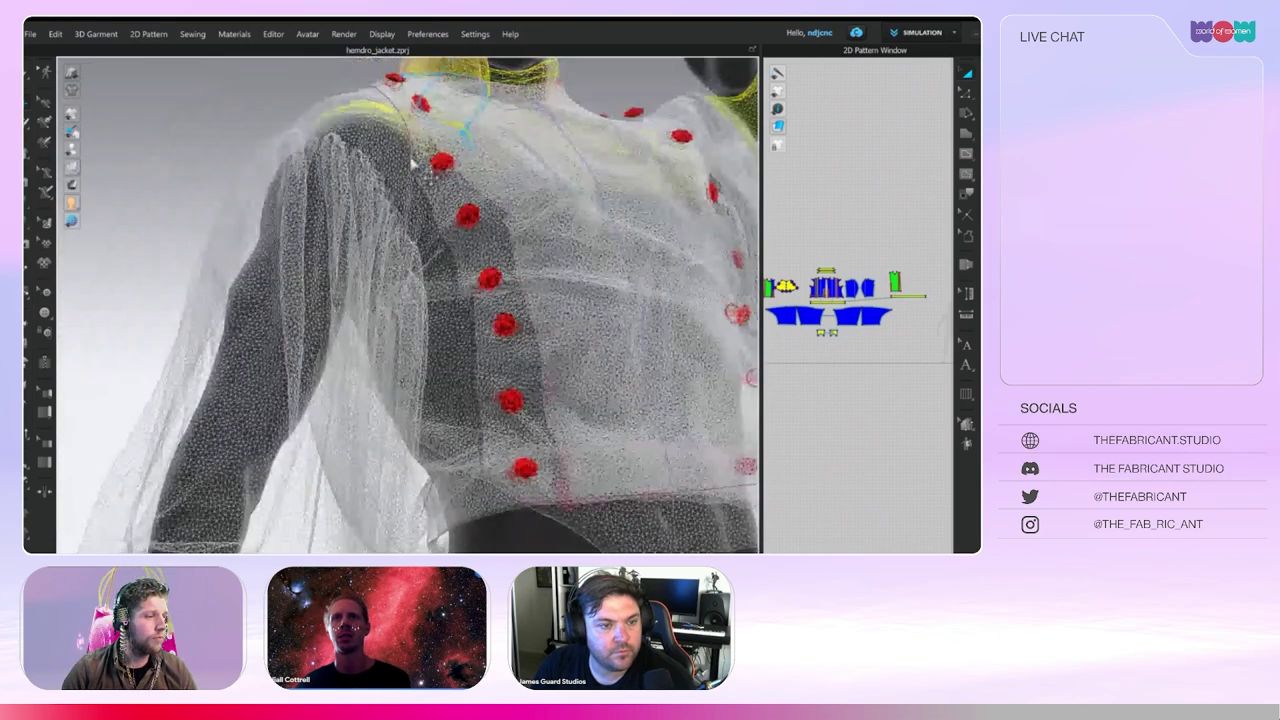
right_click_drag(480, 189, 522, 261)
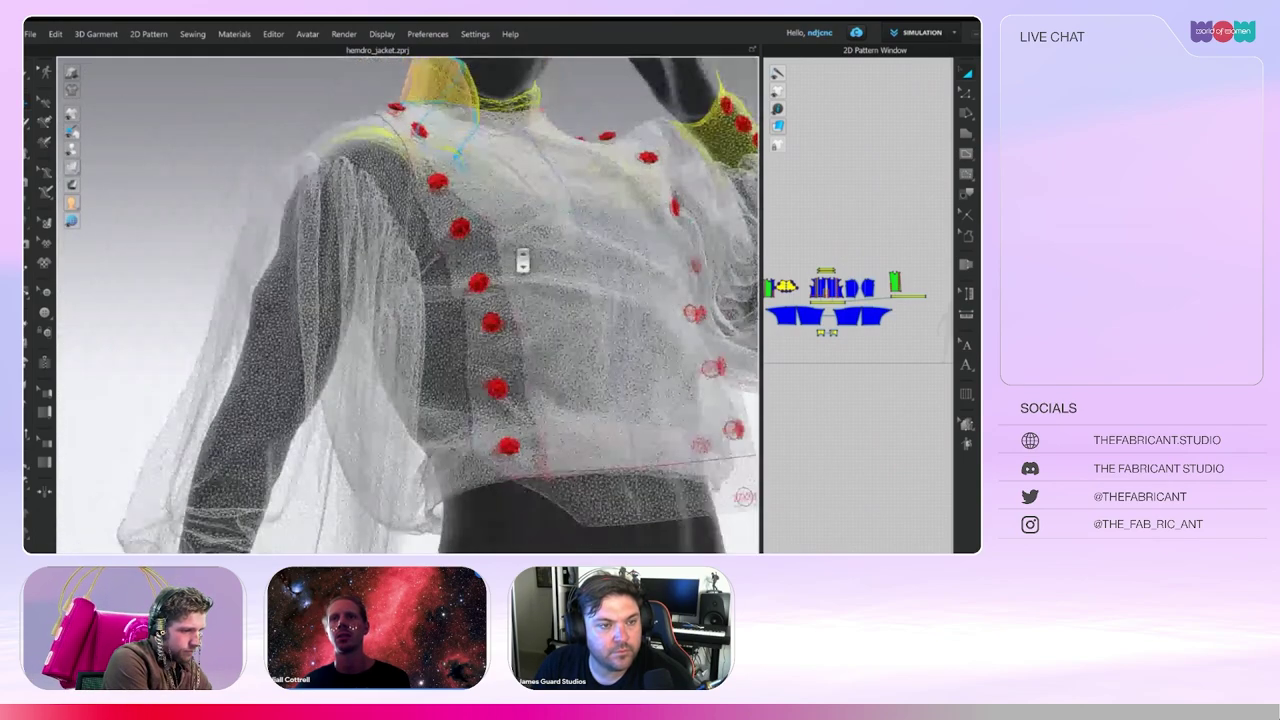
scroll(522, 261, "down", 8)
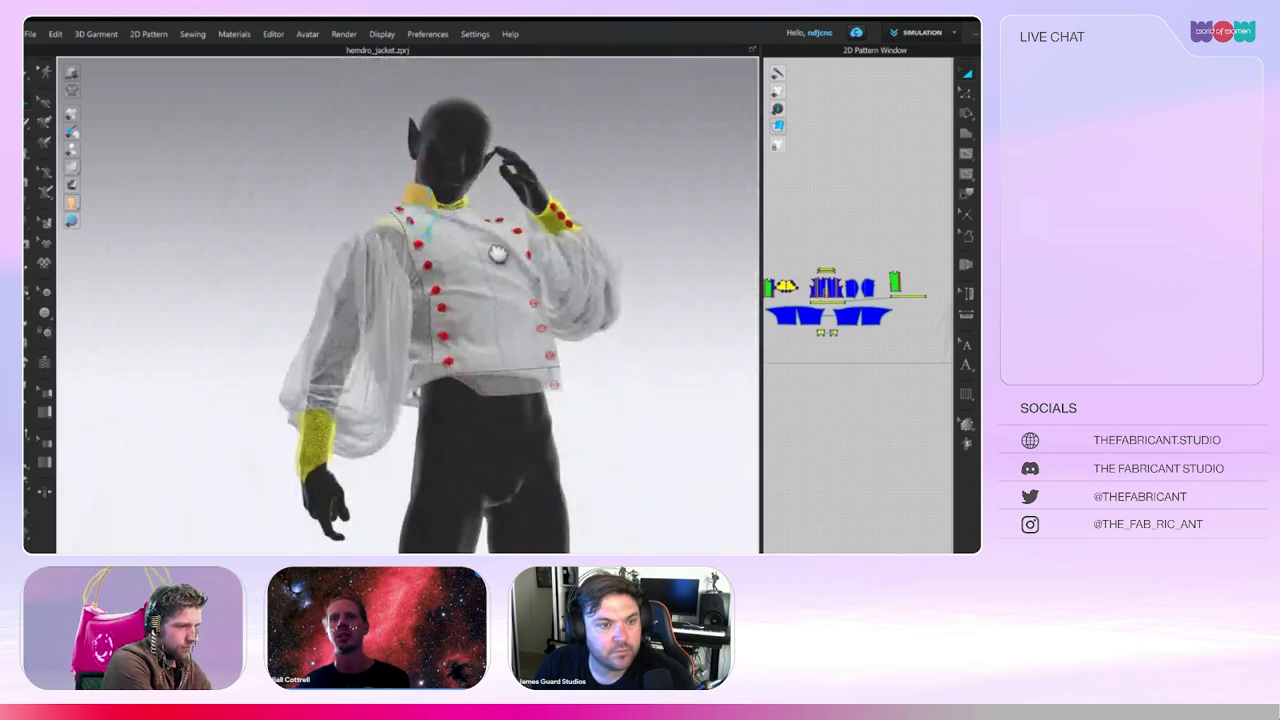
middle_click_drag(498, 254, 496, 238)
Step: Set the garment's display style to Thick Textured Surface and inspect the jacket from the side and front
mouse_move(76, 168)
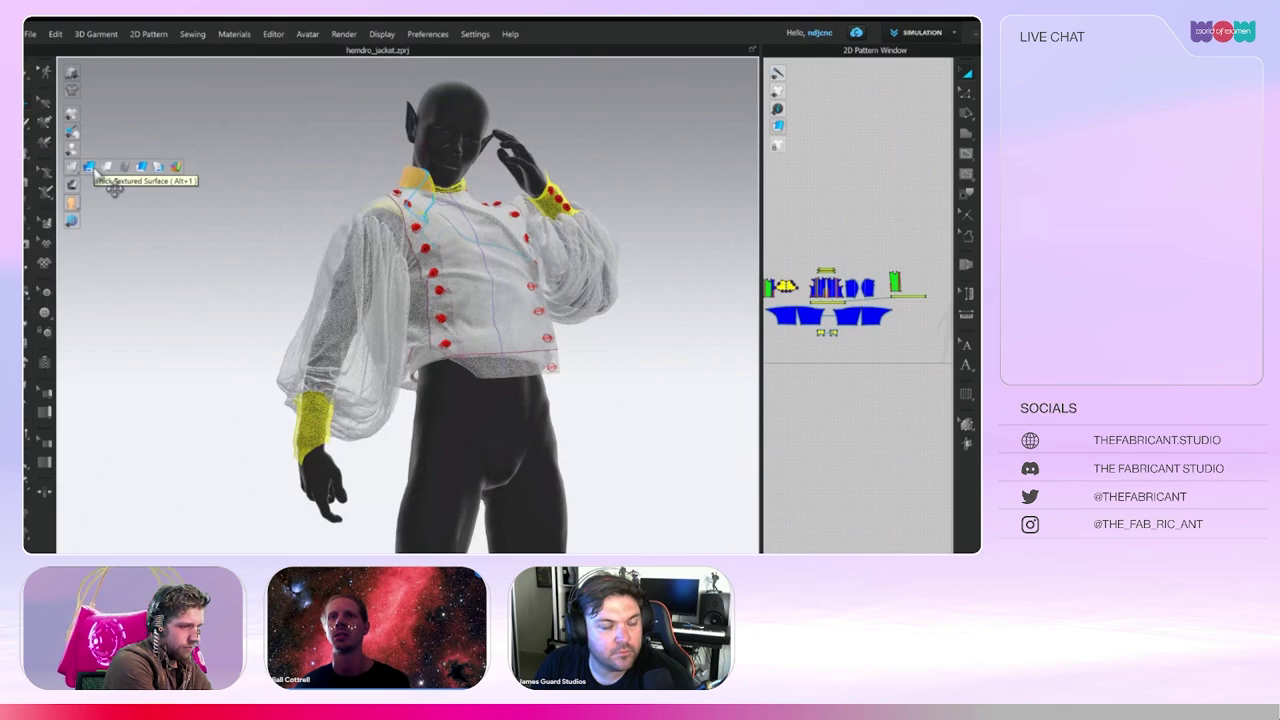
left_click(90, 168)
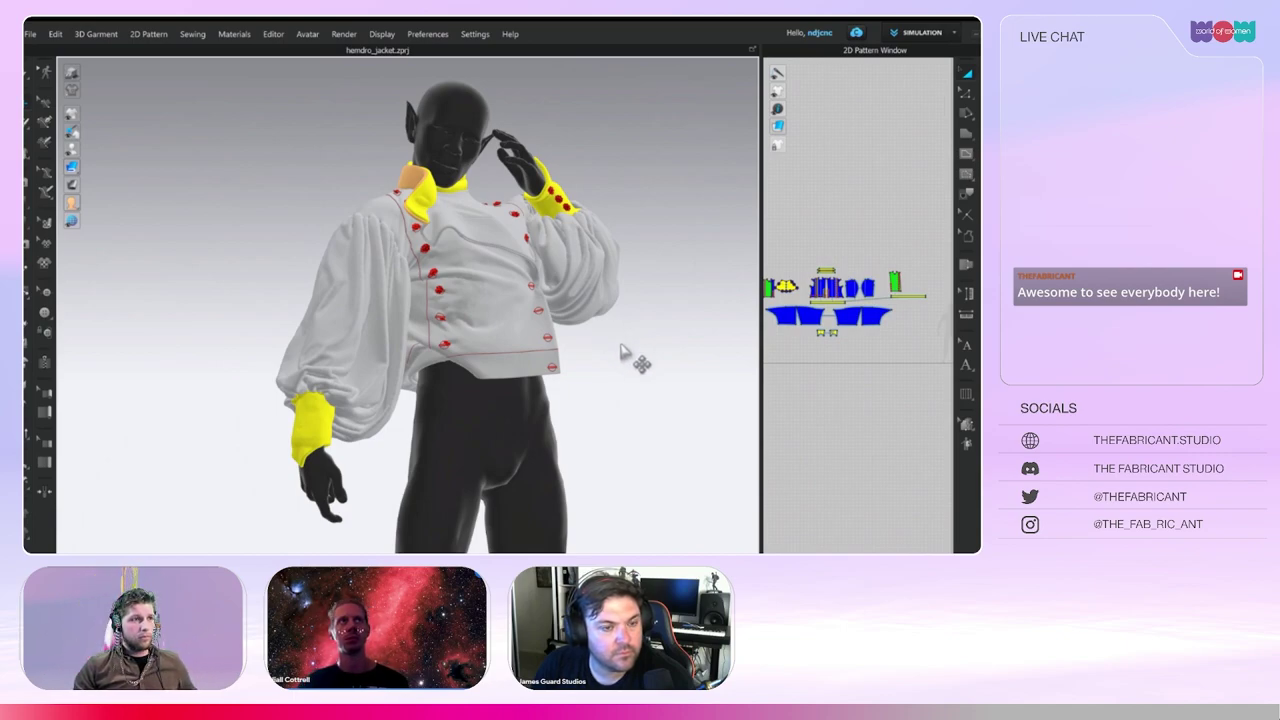
right_click_drag(615, 346, 657, 363)
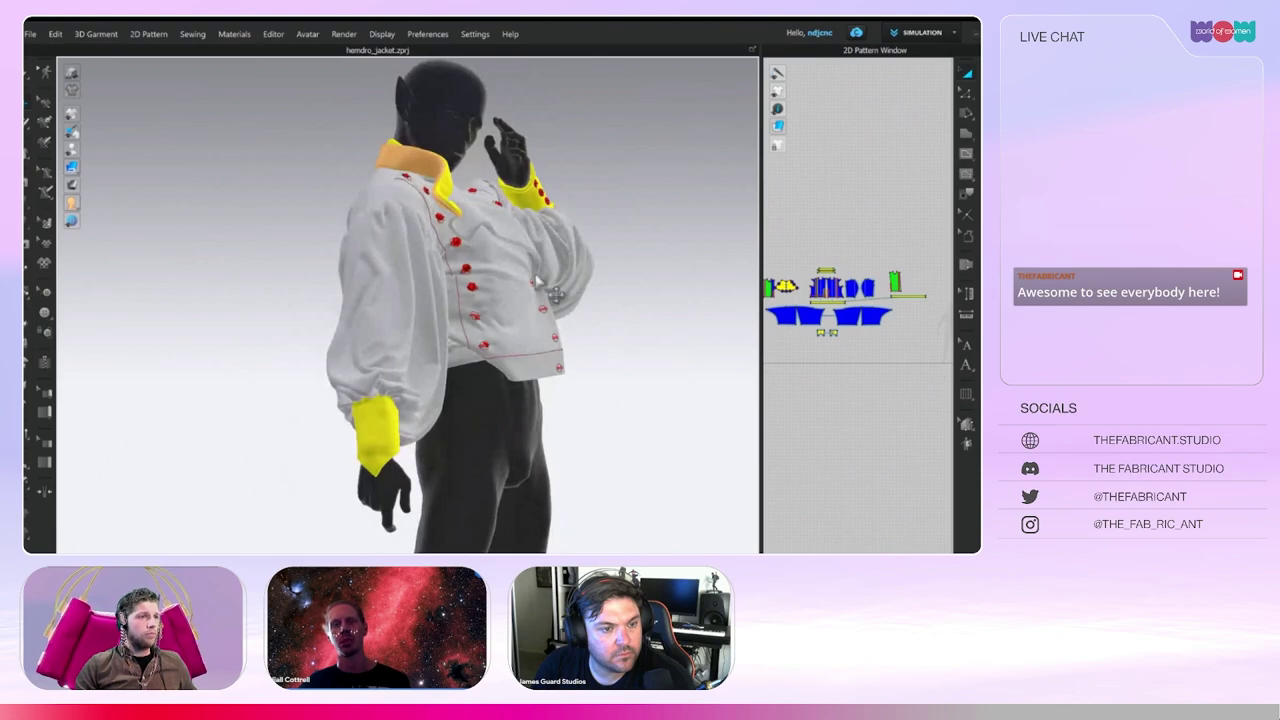
right_click_drag(629, 268, 606, 266)
right_click_drag(657, 323, 591, 326)
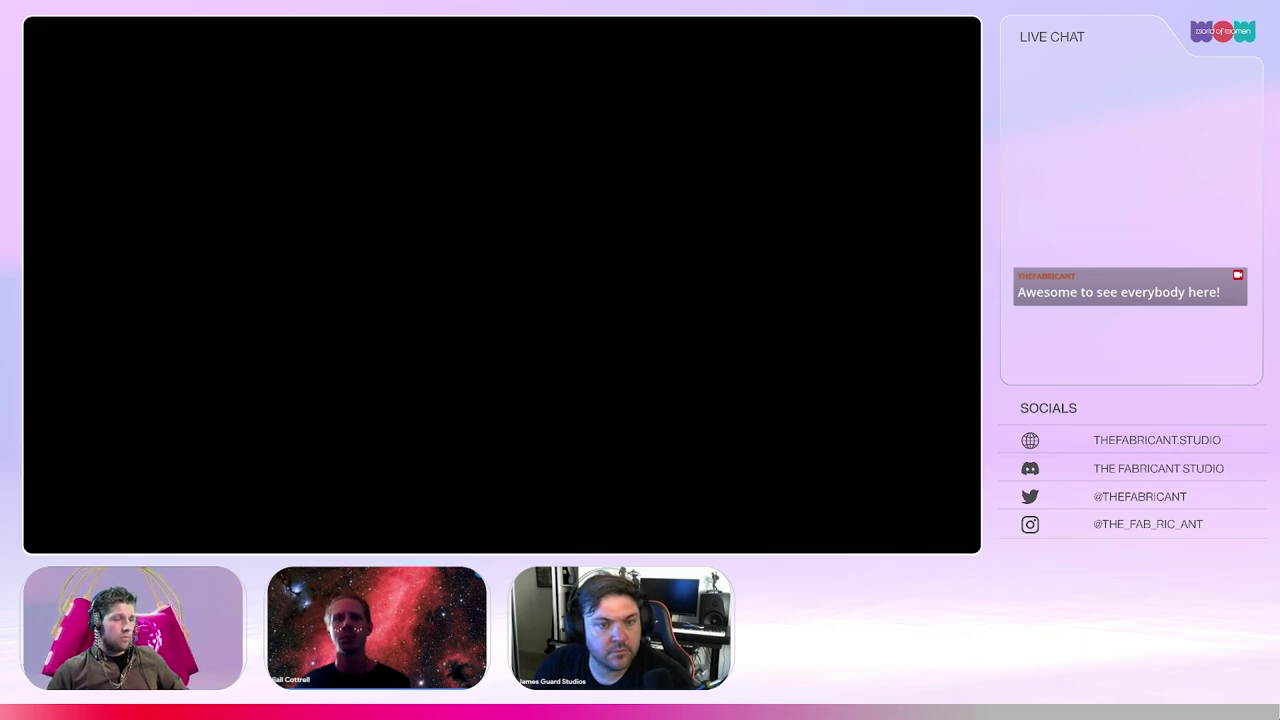
mouse_move(217, 550)
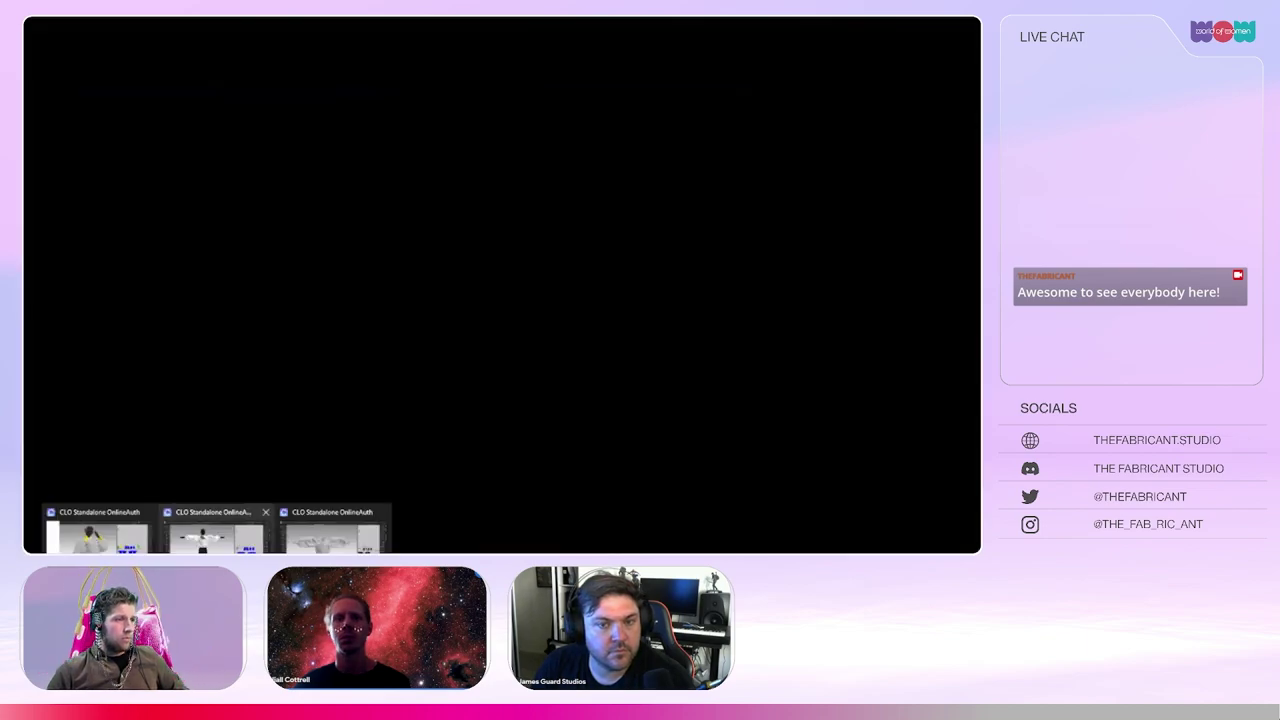
left_click(215, 530)
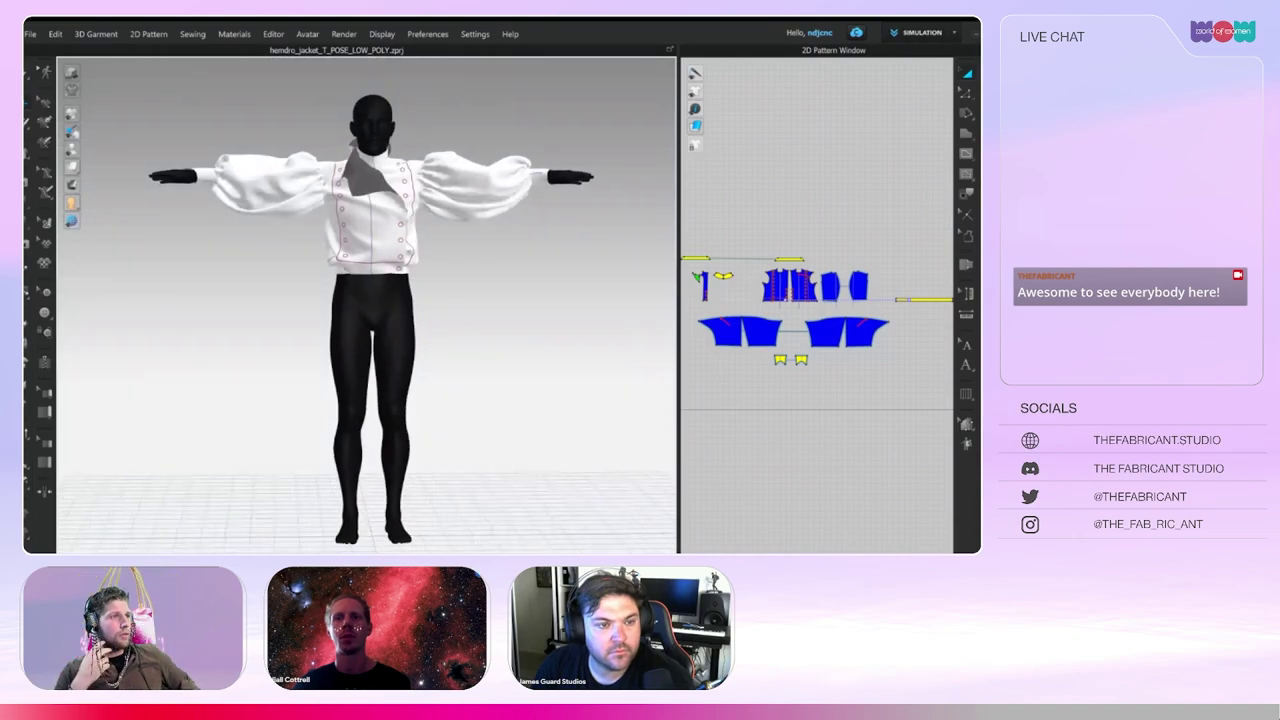
mouse_move(217, 550)
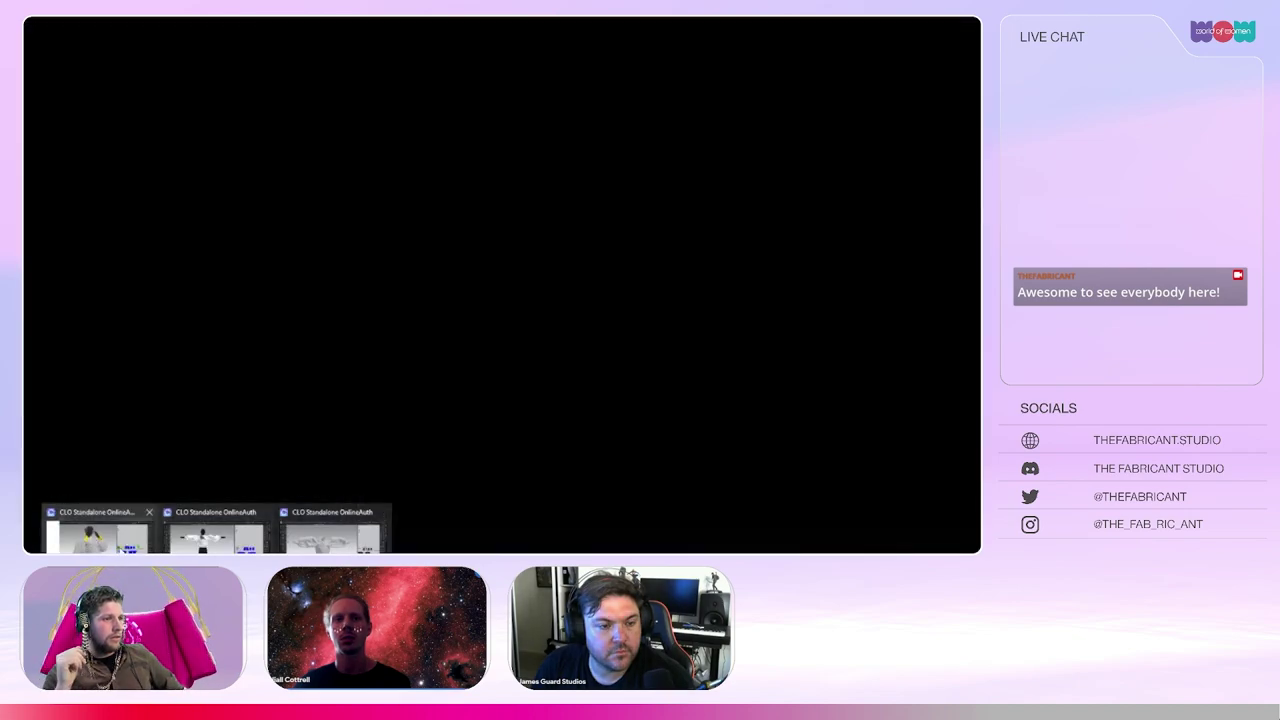
left_click(100, 530)
Step: Bring the pattern properties into view and check the simulation properties of the jacket's front pieces, including the lapel piece
double_click(652, 119)
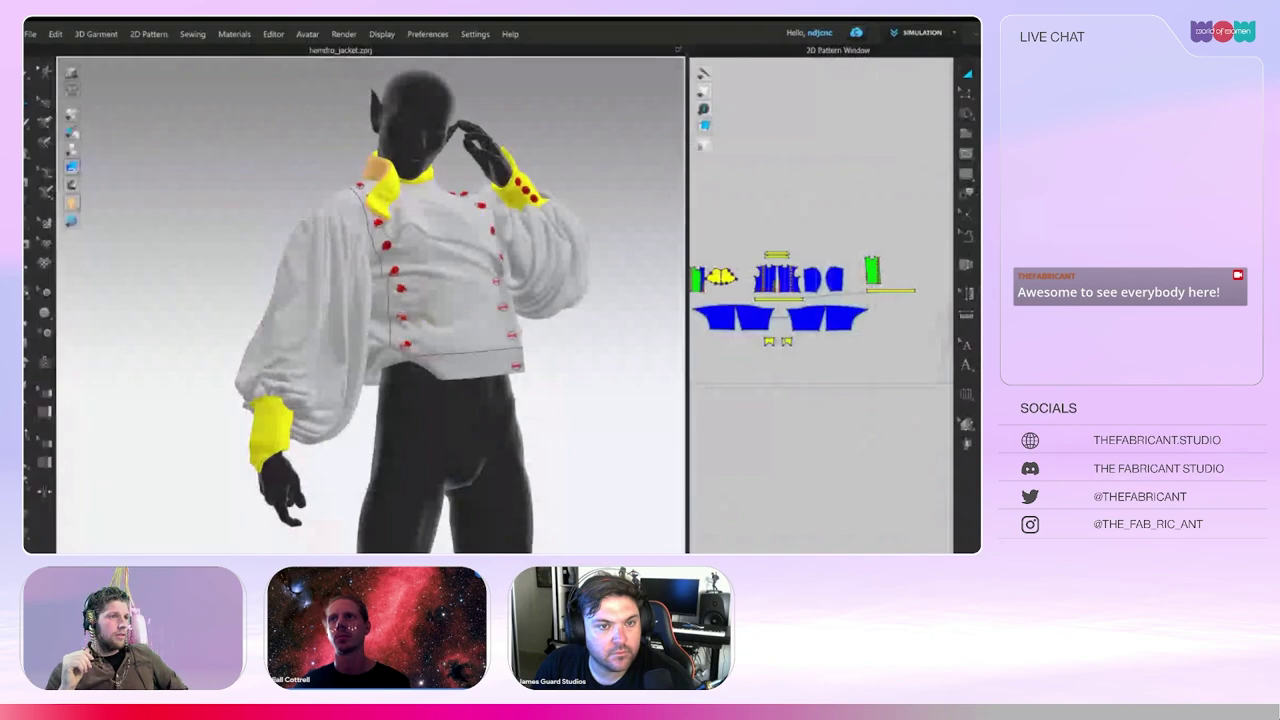
left_click(979, 165)
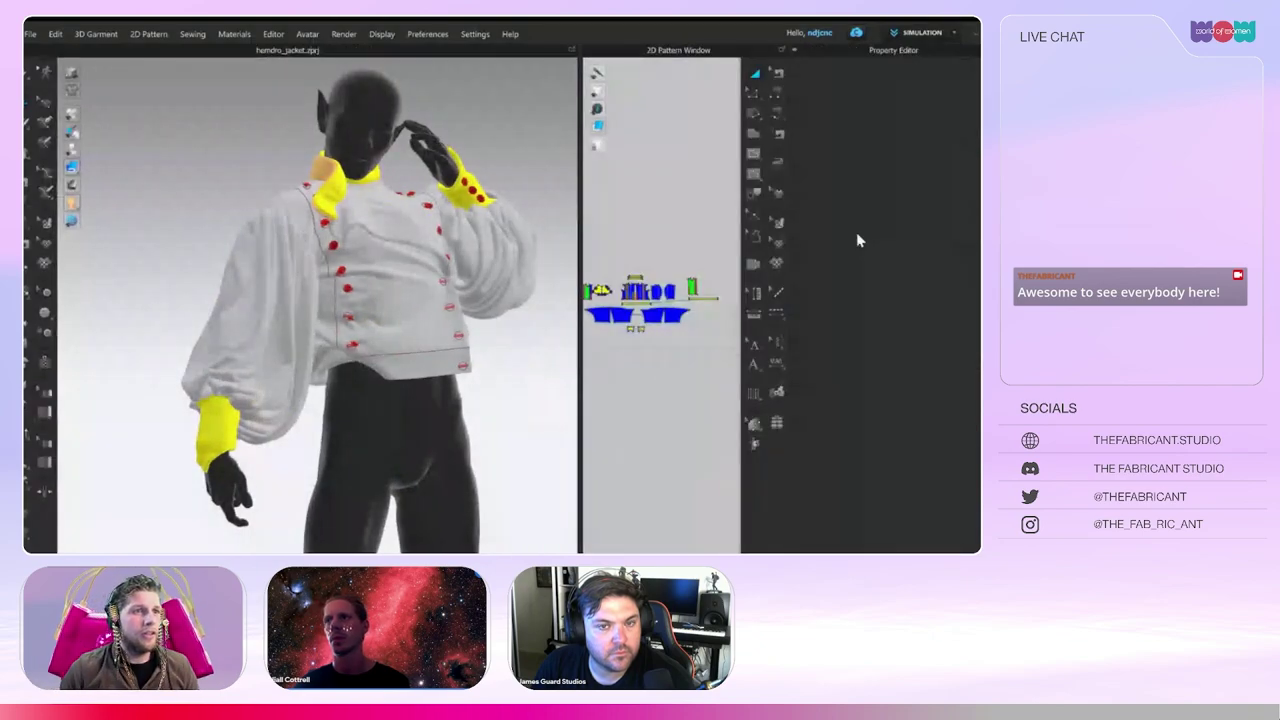
left_click(423, 281)
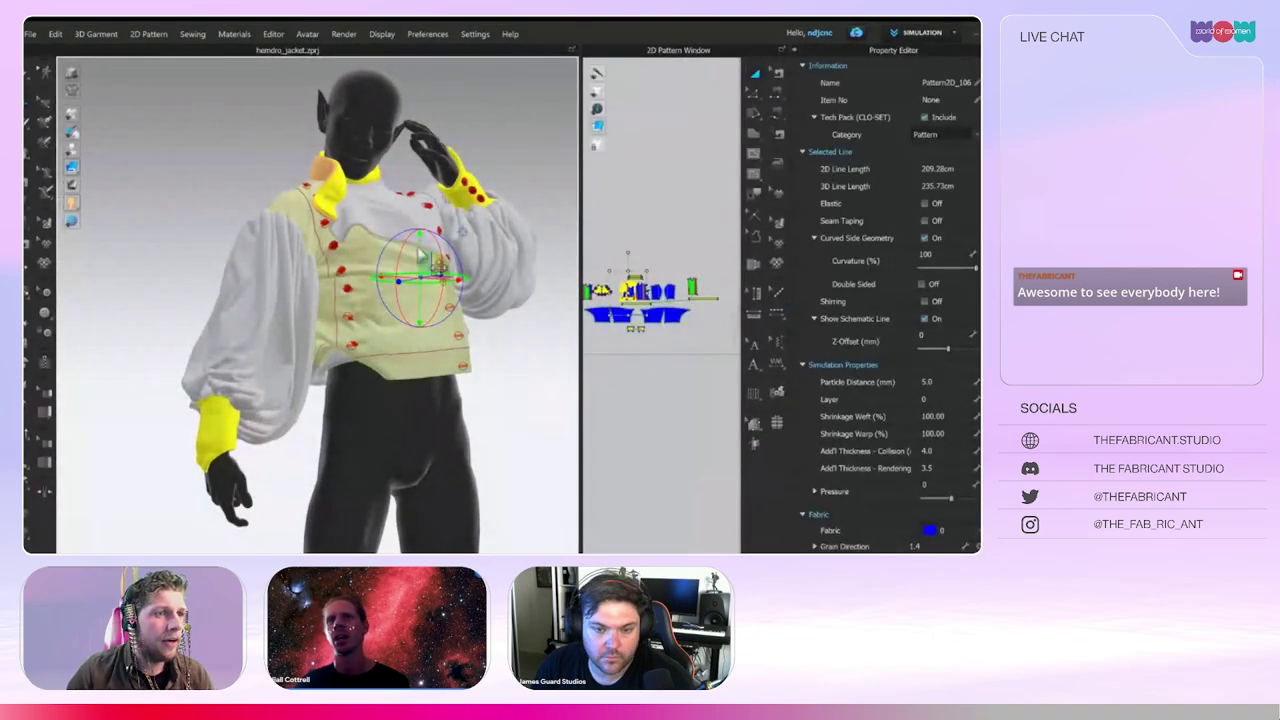
left_click(366, 219)
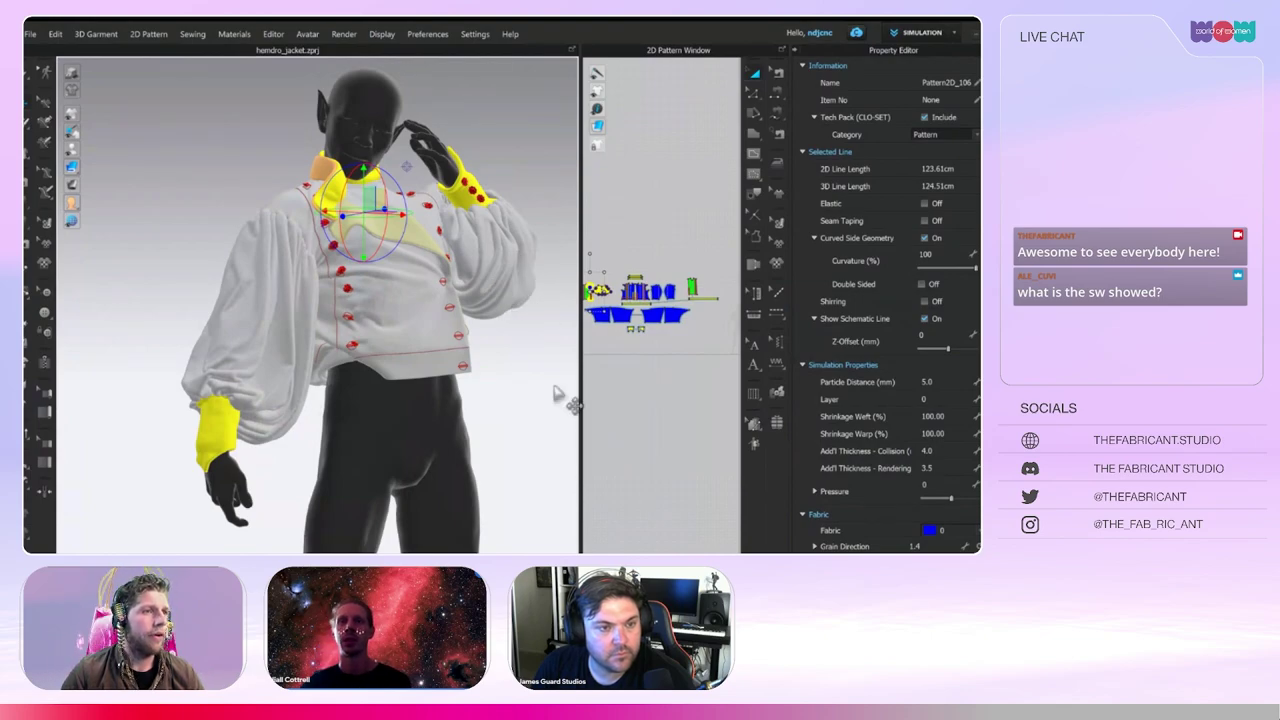
right_click_drag(536, 301, 572, 325)
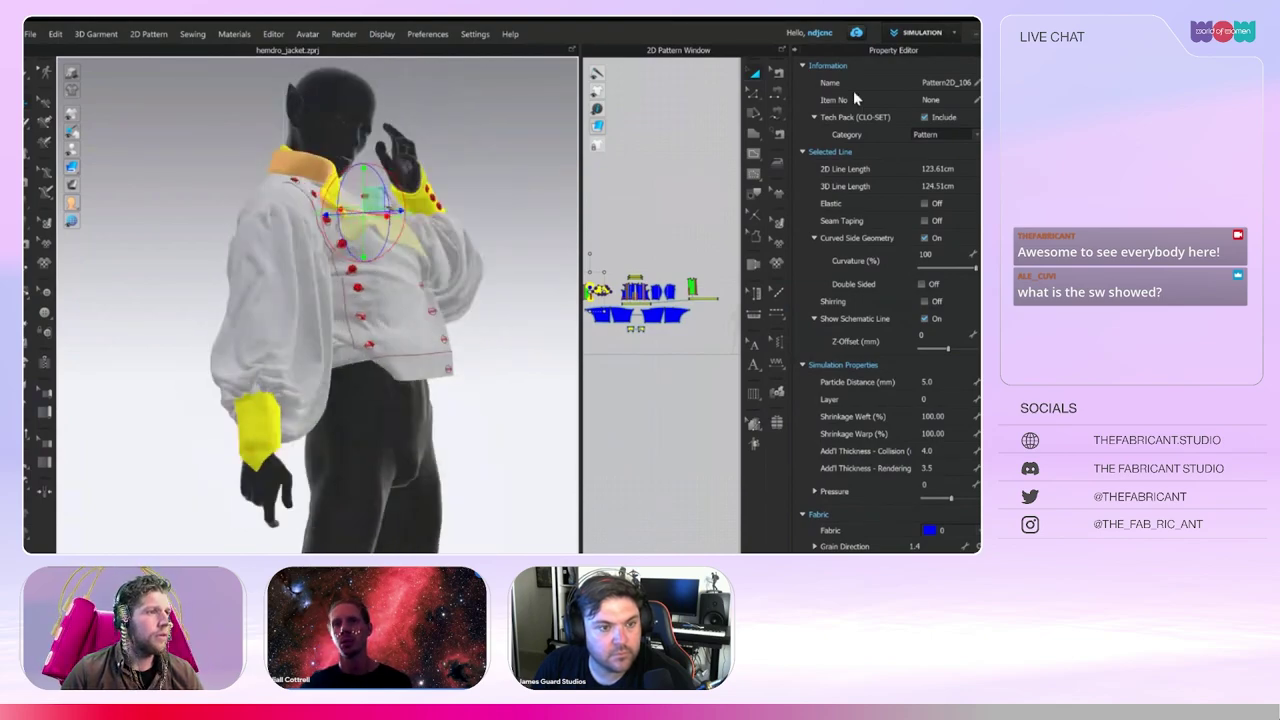
Step: Switch to hemdro_jacket_T_POSE_LOW_POLY.zprj, check the simulation properties of a puff sleeve piece, and view the jacket from behind
left_click(977, 38)
right_click_drag(523, 243, 520, 243)
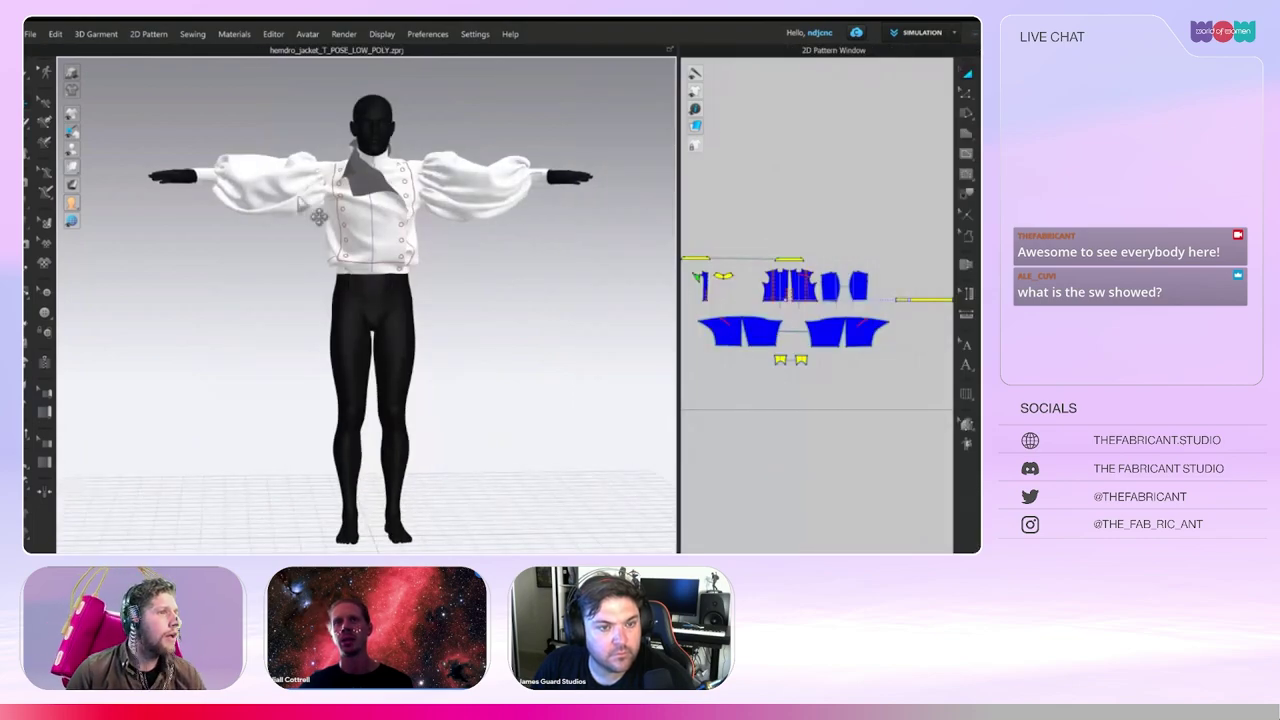
left_click(278, 187)
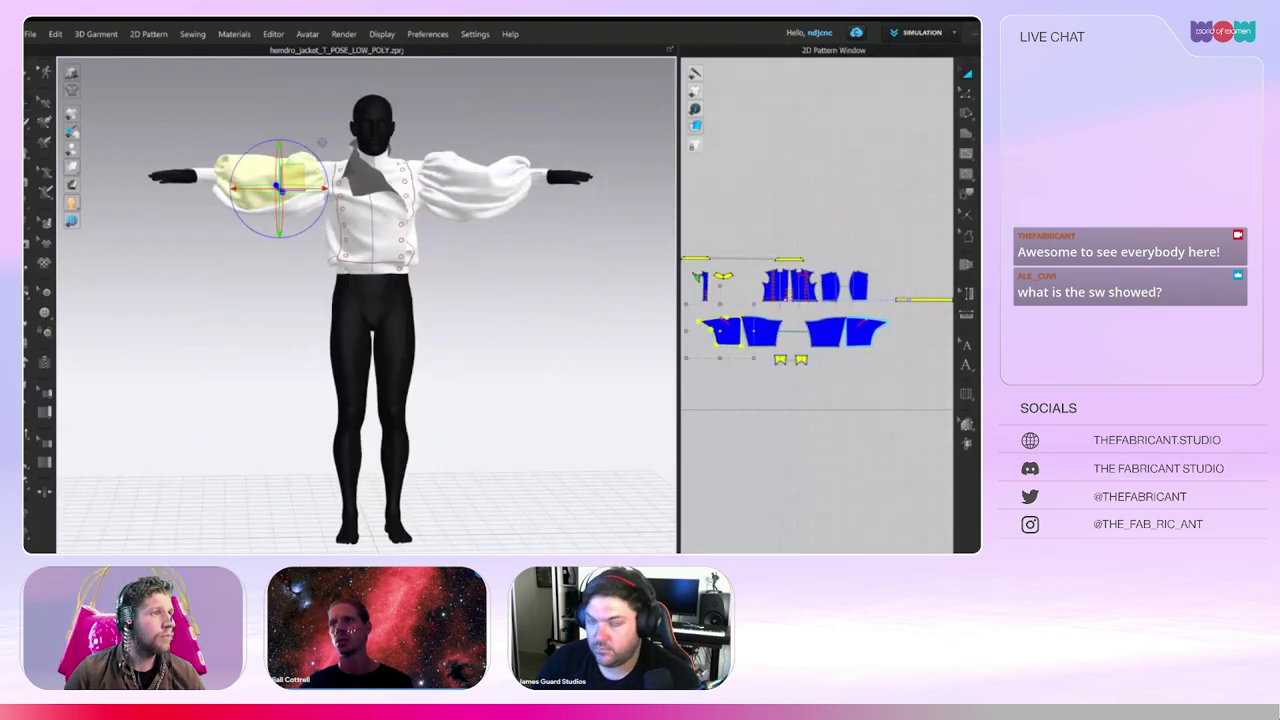
left_click_drag(979, 50, 794, 50)
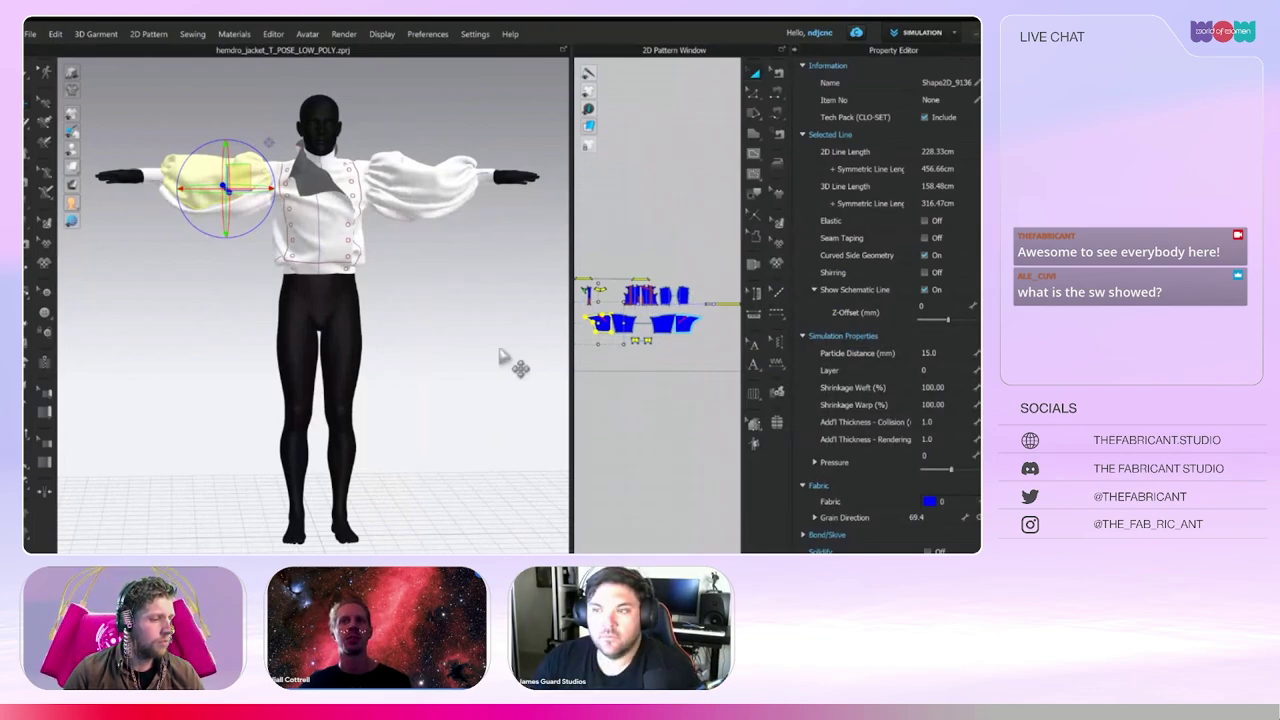
left_click(430, 265)
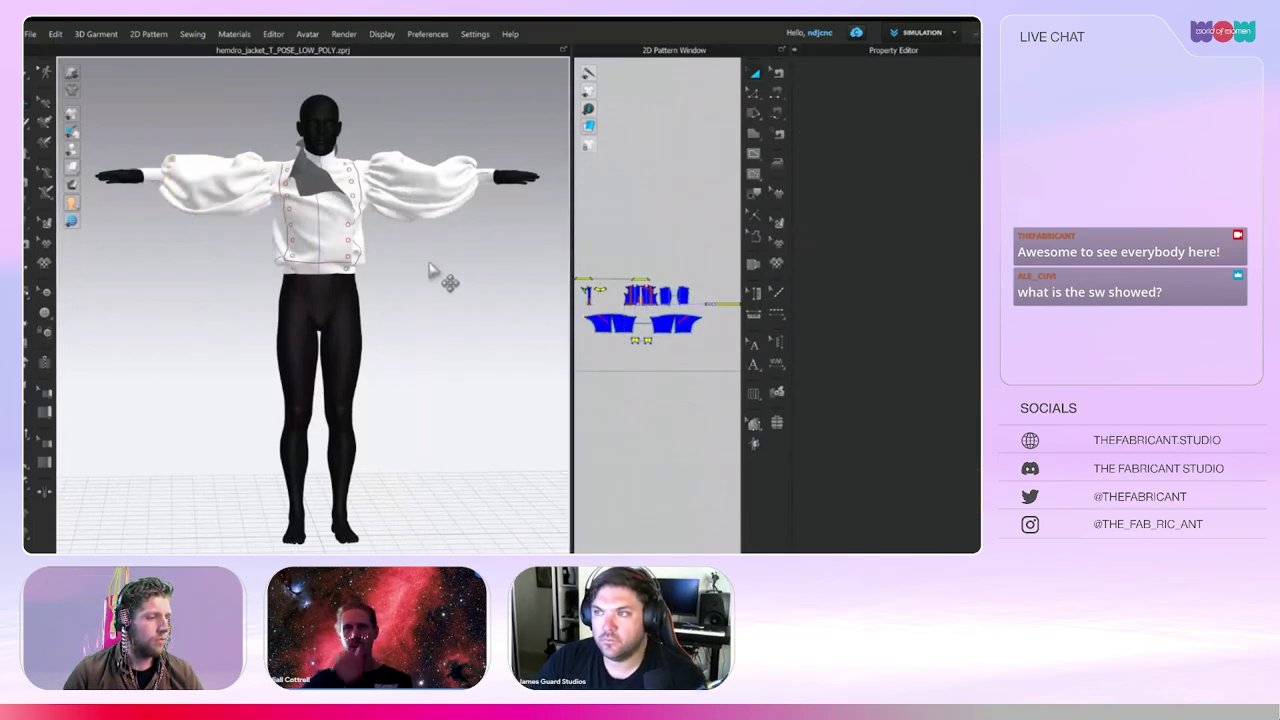
right_click_drag(415, 256, 474, 263)
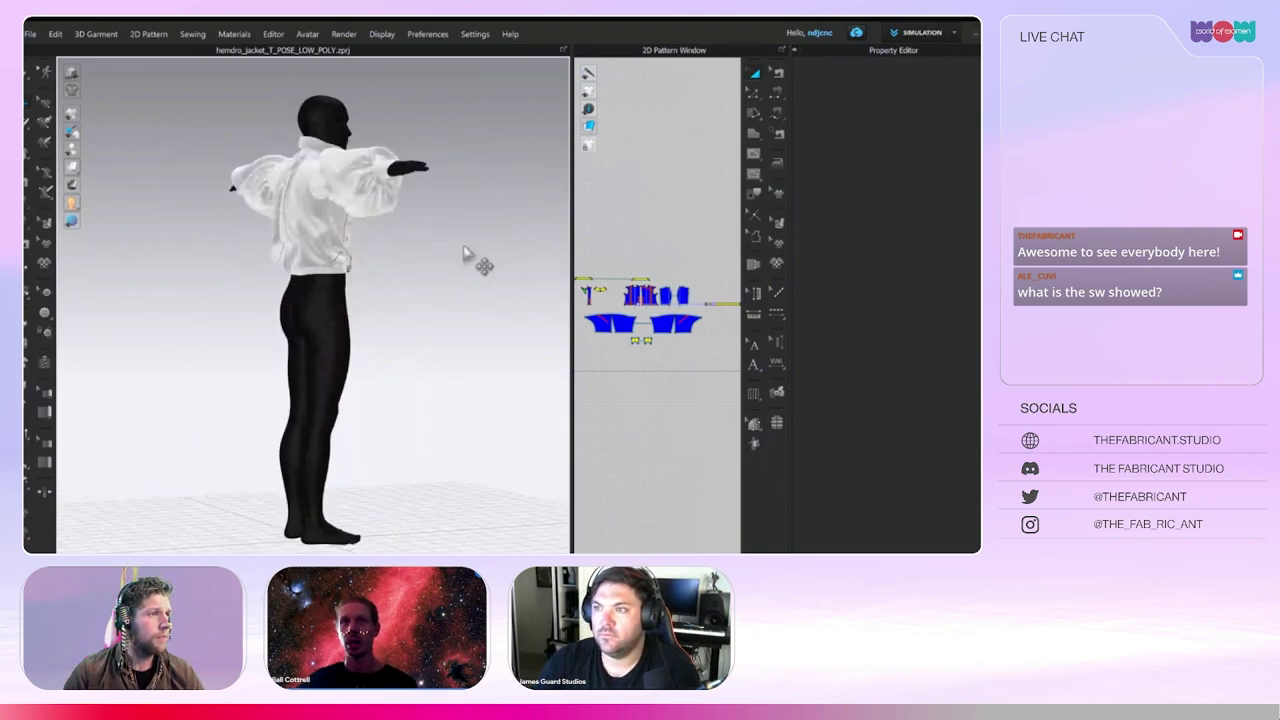
Step: View the T-pose jacket from the front, hide the Property Editor and widen the 3D window
right_click_drag(263, 268, 166, 266)
right_click_drag(368, 271, 354, 271)
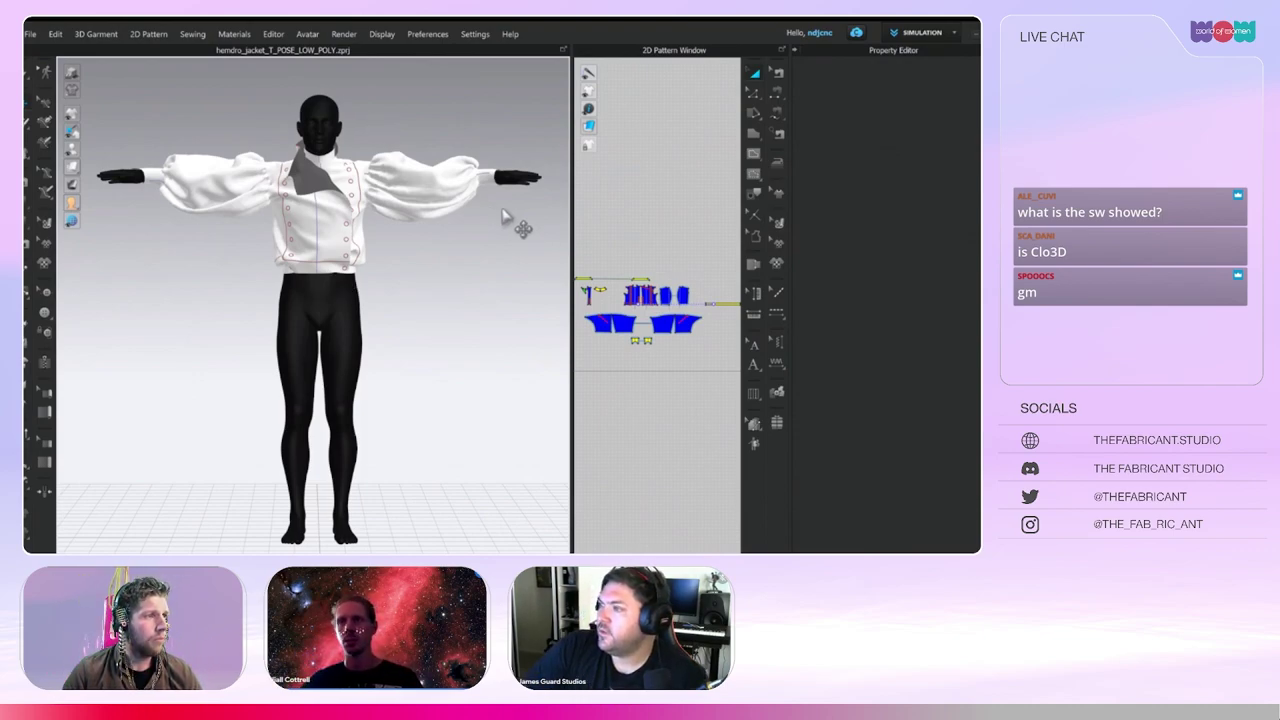
left_click(795, 50)
left_click_drag(571, 203, 684, 190)
Step: Show the low-poly T-pose jacket in the mesh display style and examine its sleeves and torso up close
mouse_move(74, 167)
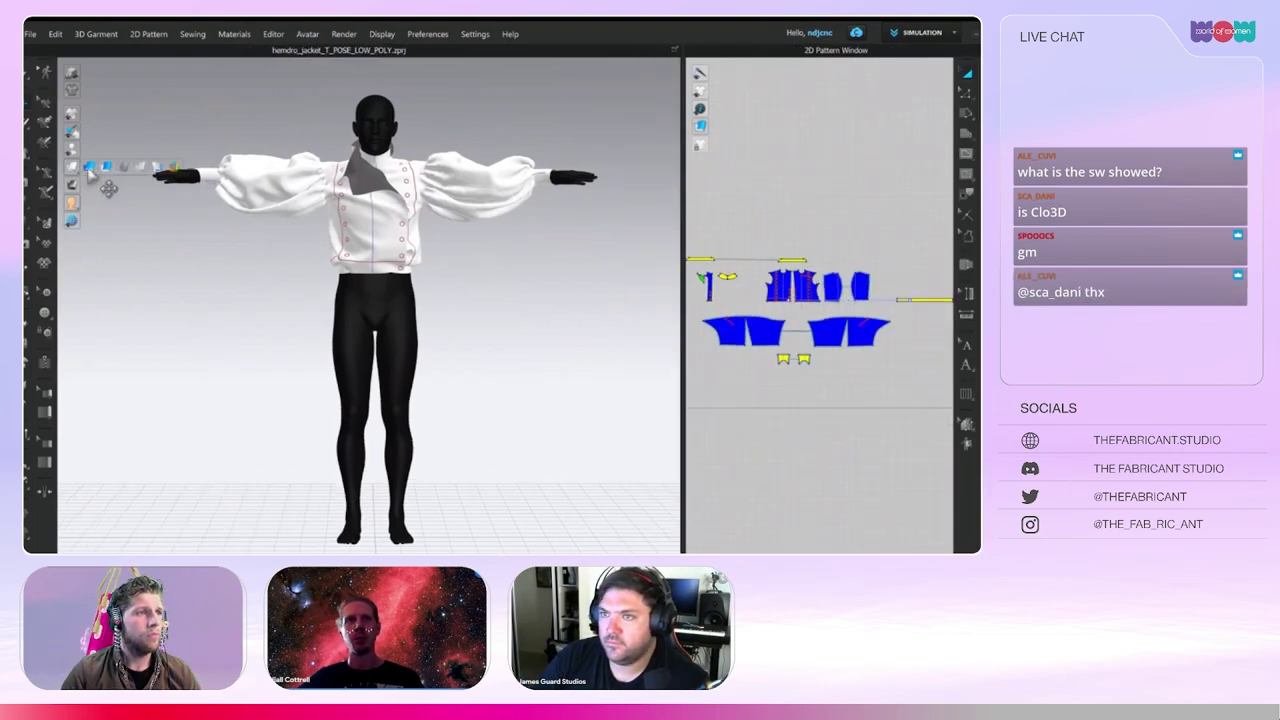
left_click(156, 172)
scroll(308, 201, "up", 5)
middle_click_drag(309, 206, 399, 331)
middle_click_drag(434, 213, 399, 221)
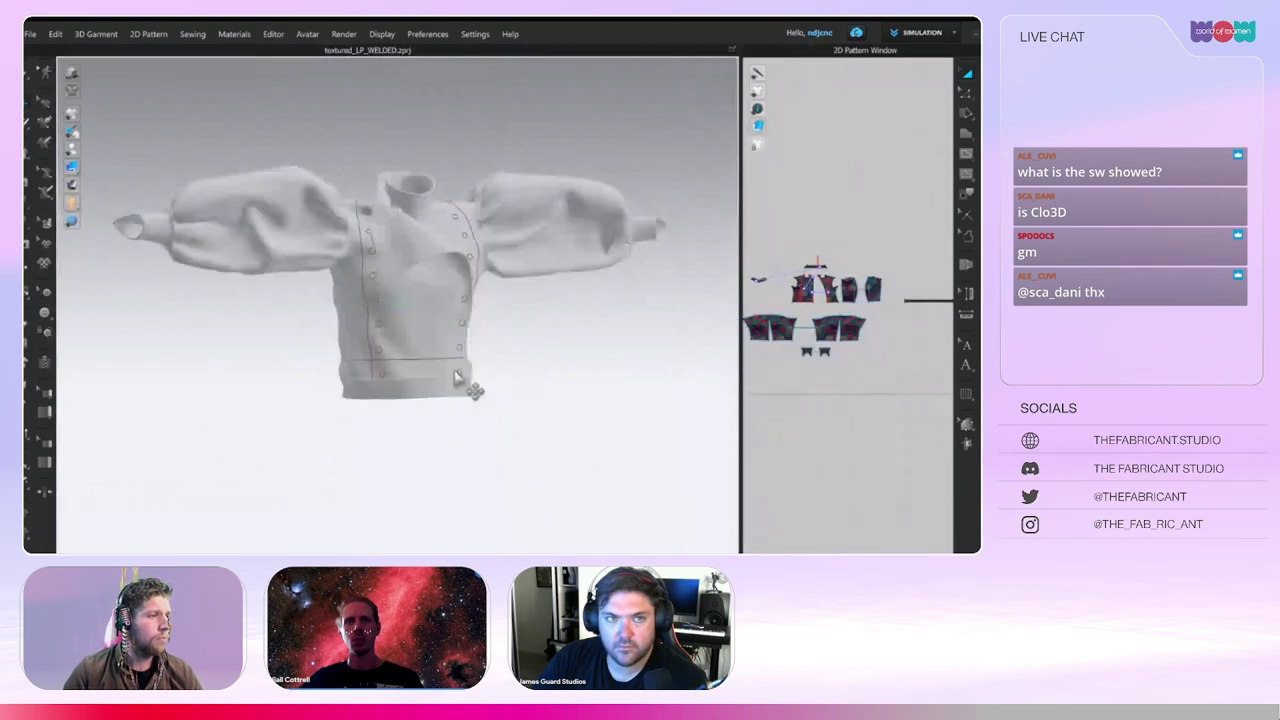
Step: In textured_LP_WELDED.zprj, select a puff sleeve piece and check its simulation properties in the Property Editor
right_click_drag(562, 358, 525, 350)
left_click(537, 222)
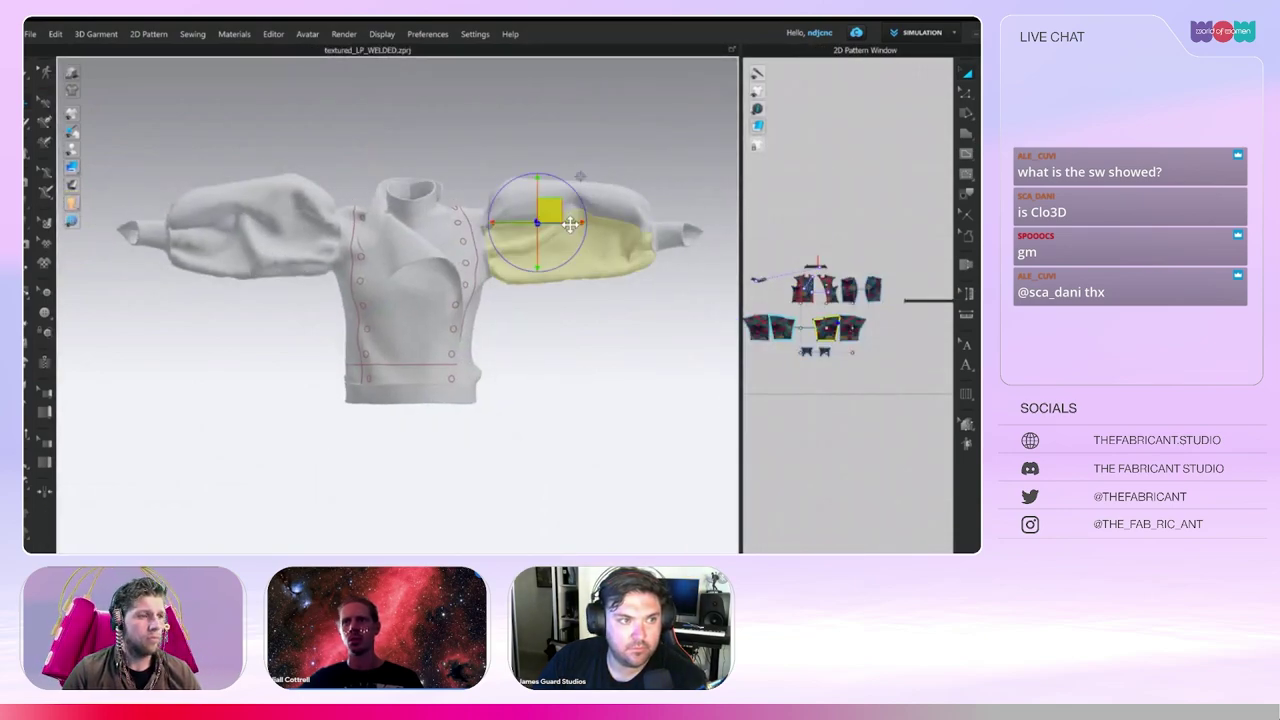
left_click(976, 310)
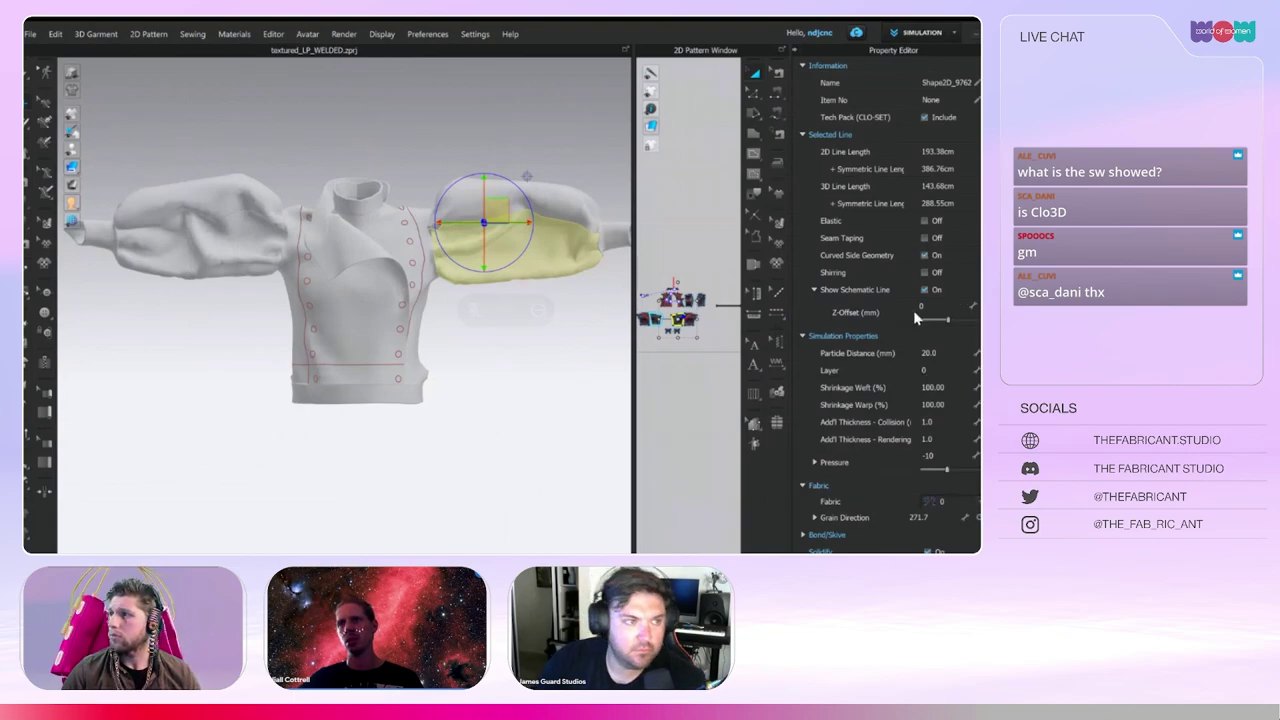
mouse_move(563, 343)
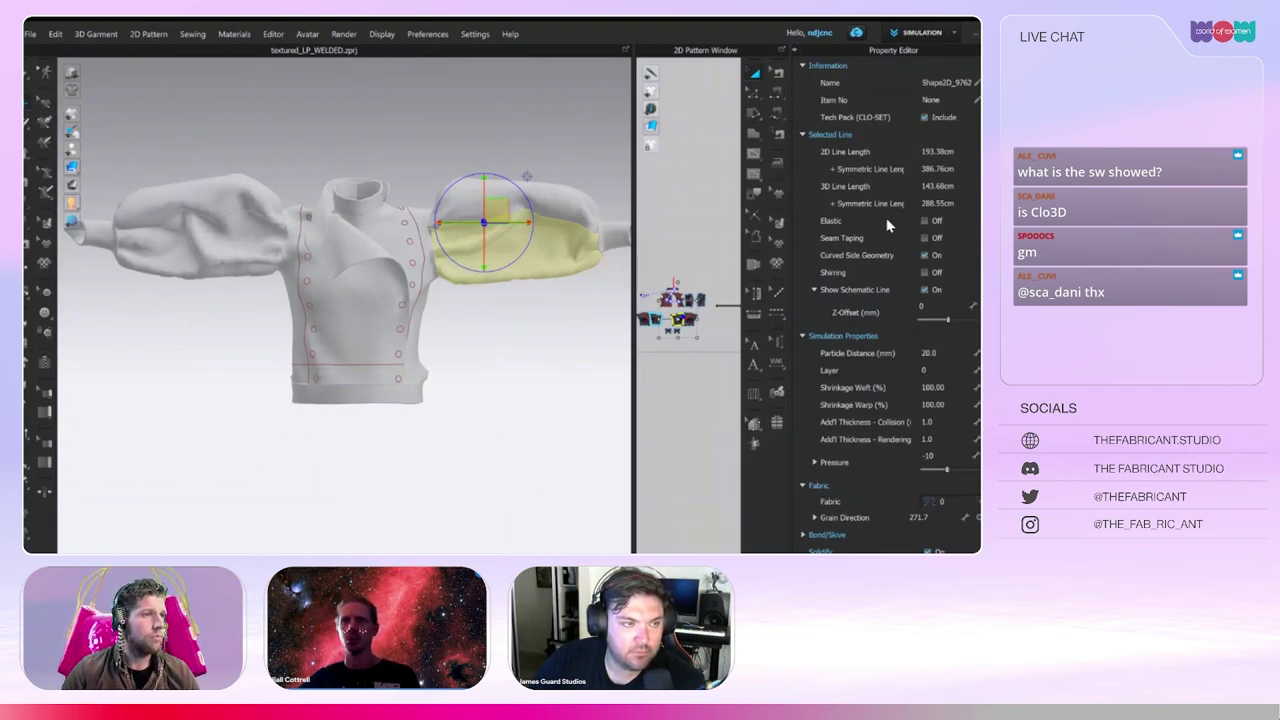
Step: Hide the Property Editor, enlarge the 3D window and examine the welded jacket in the mesh display style
left_click(785, 53)
left_click_drag(634, 176, 773, 172)
left_click(366, 137)
mouse_move(78, 168)
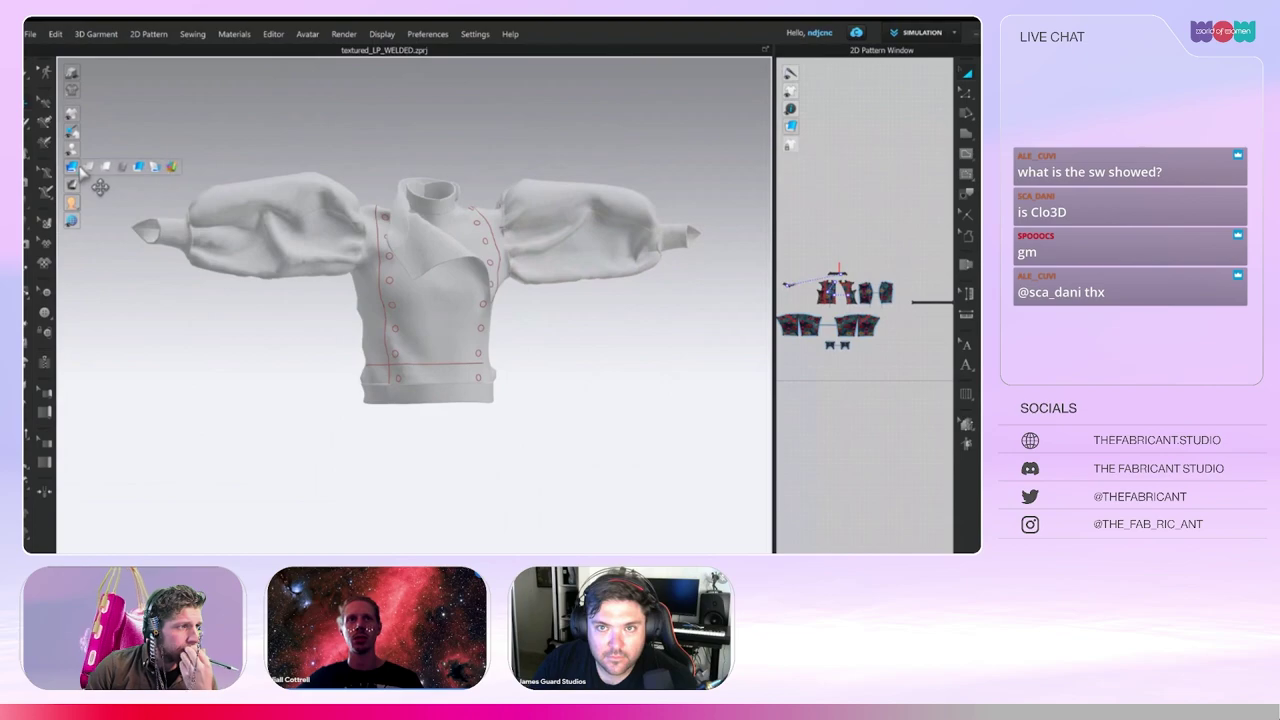
left_click(144, 168)
scroll(392, 264, "down", 2)
scroll(393, 265, "up", 3)
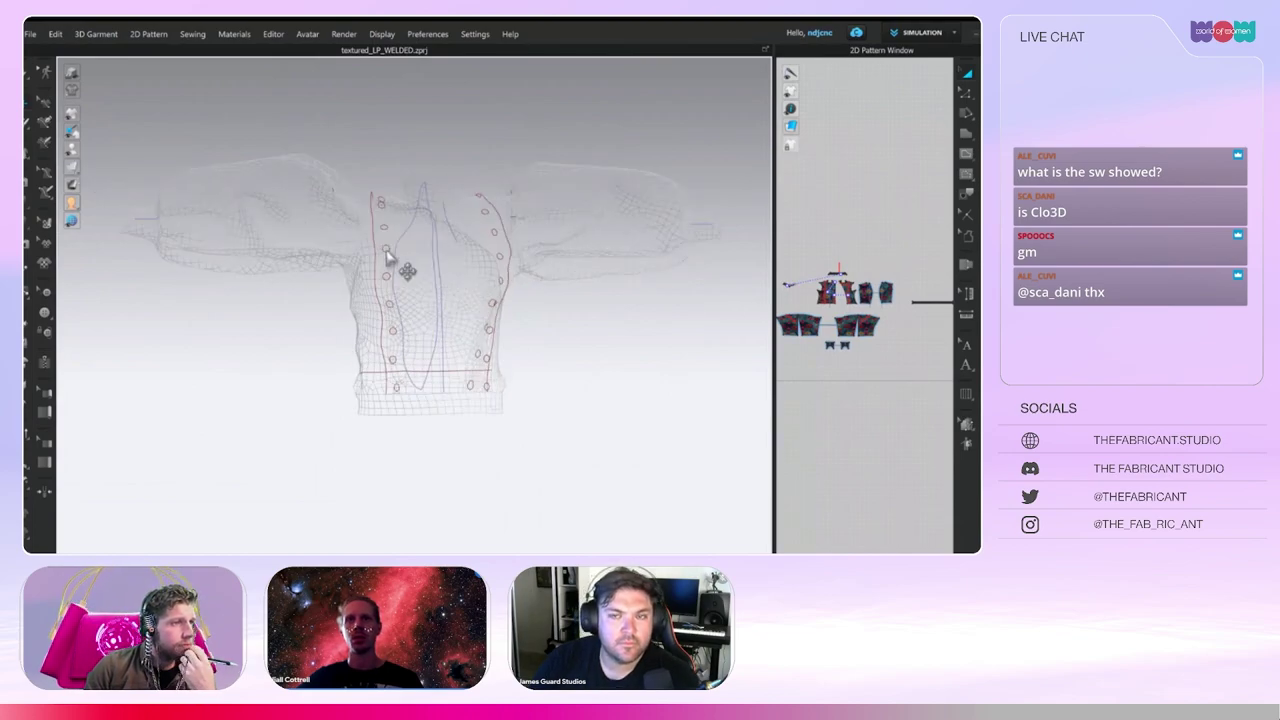
right_click_drag(615, 308, 578, 302)
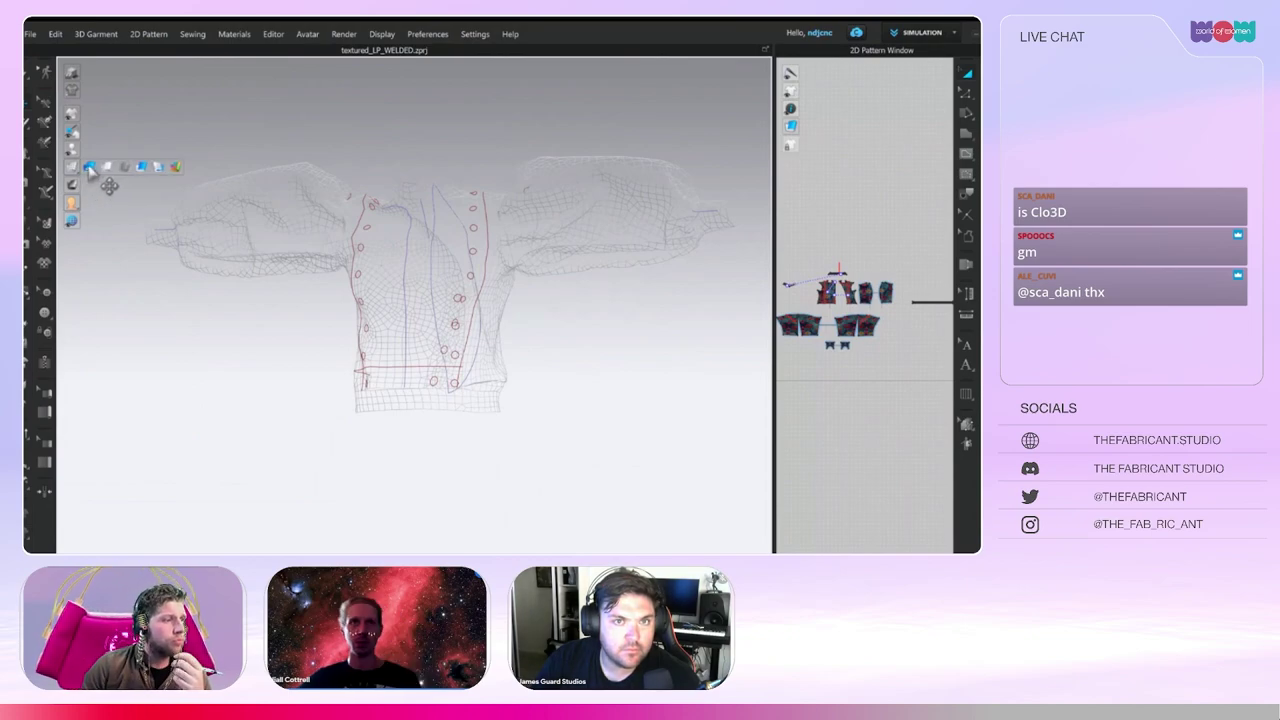
Step: Return the welded jacket to its solid textured display style and inspect its shape from several angles
left_click(87, 185)
right_click_drag(423, 240, 317, 278)
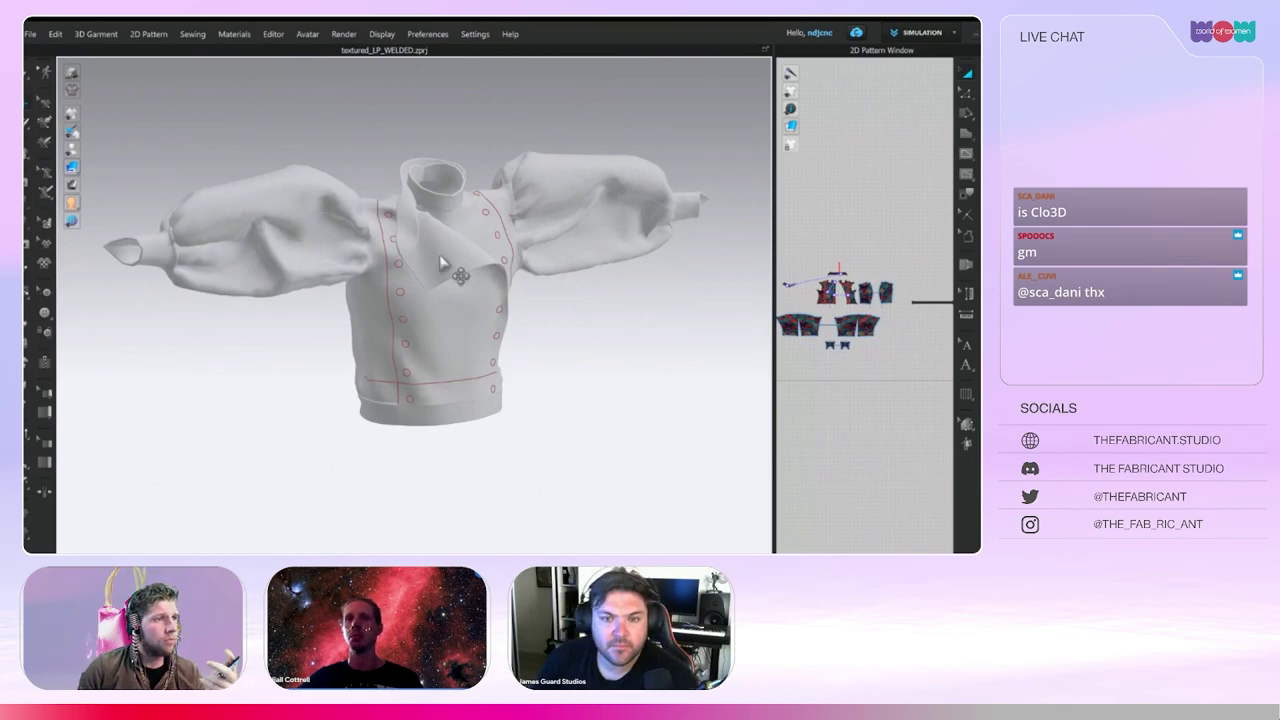
right_click_drag(591, 285, 610, 228)
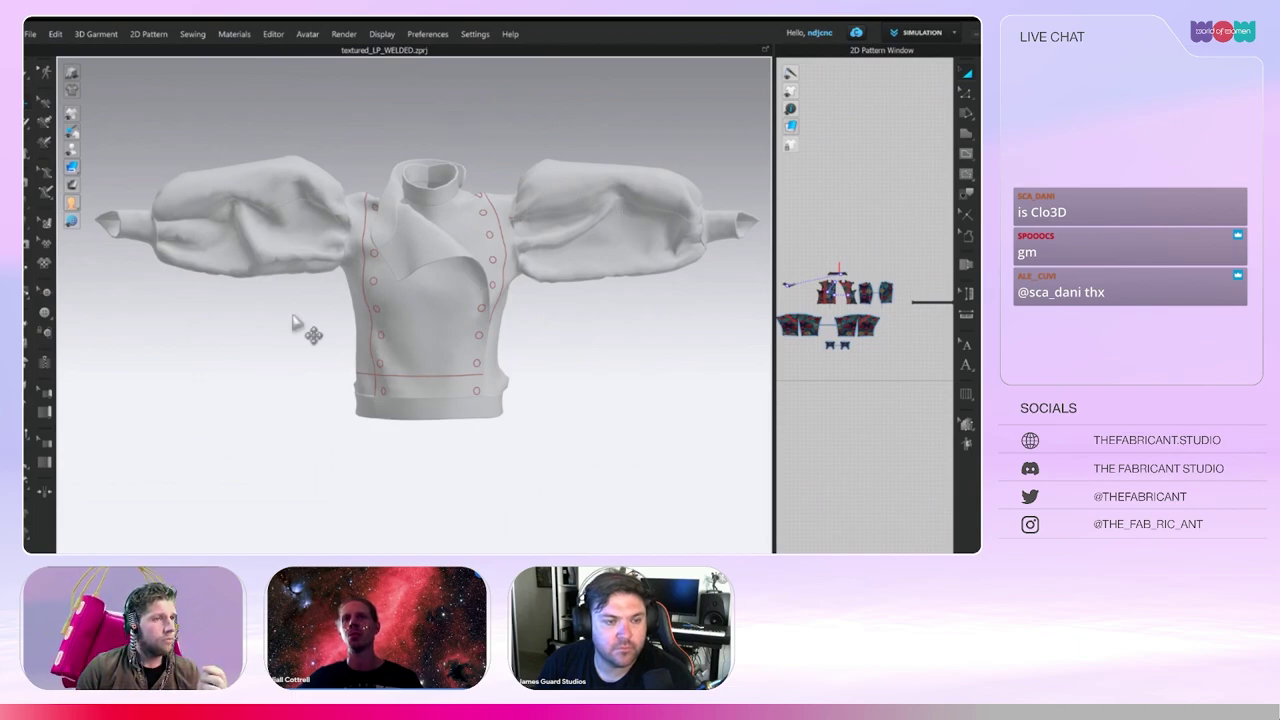
right_click_drag(578, 383, 560, 355)
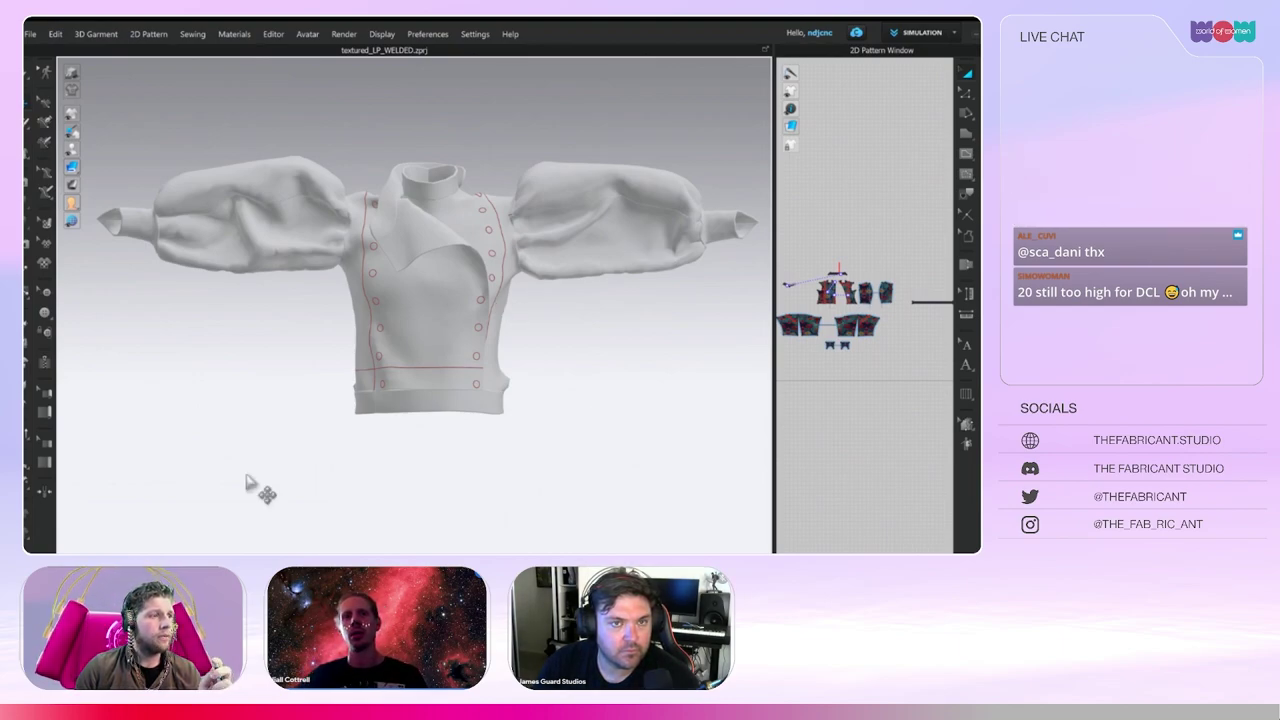
Step: Compare the welded jacket with hemdro_jacket_T_POSE_LOW_POLY.zprj and the front view of hemdro_jacket.zprj, returning to textured_LP_WELDED.zprj
mouse_move(218, 552)
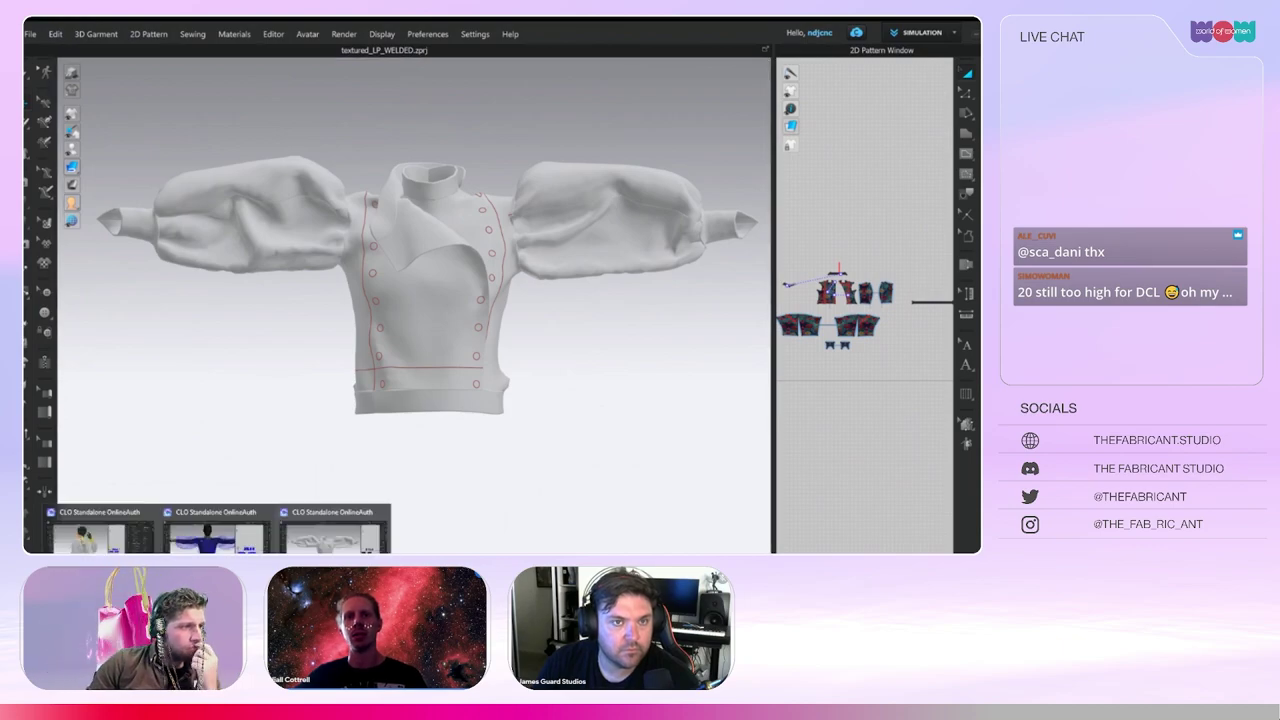
left_click(215, 535)
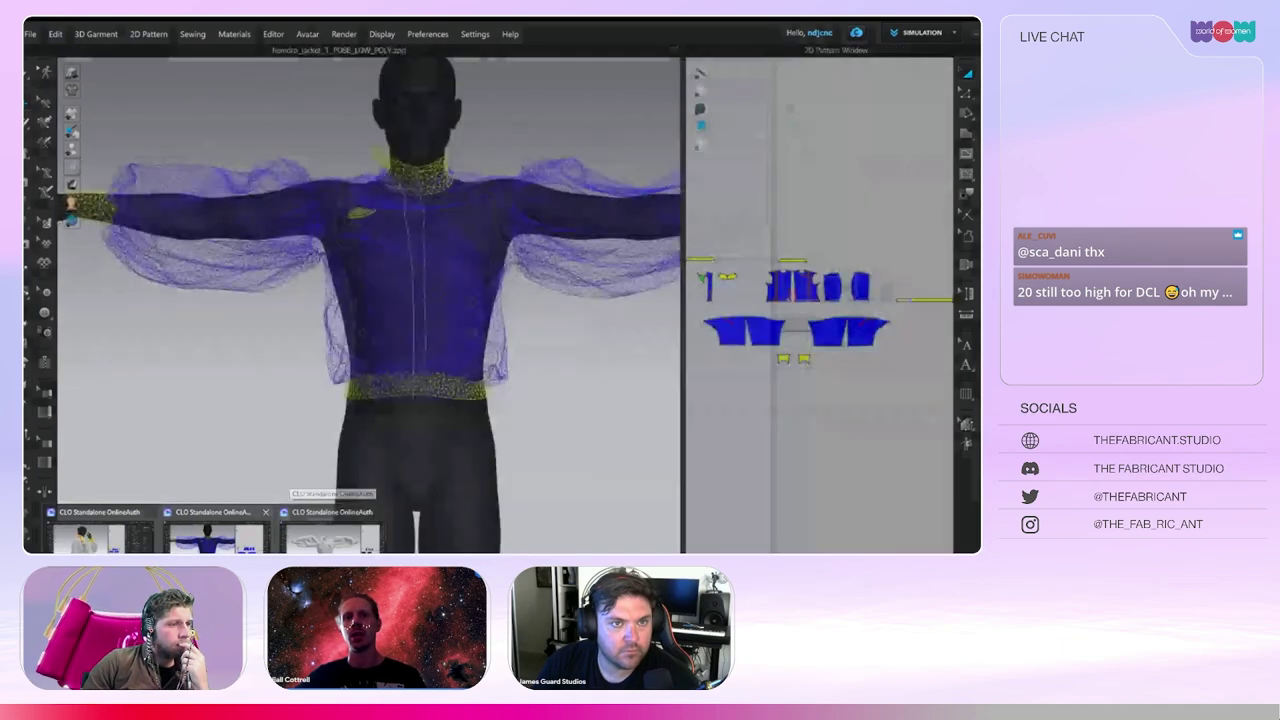
mouse_move(218, 552)
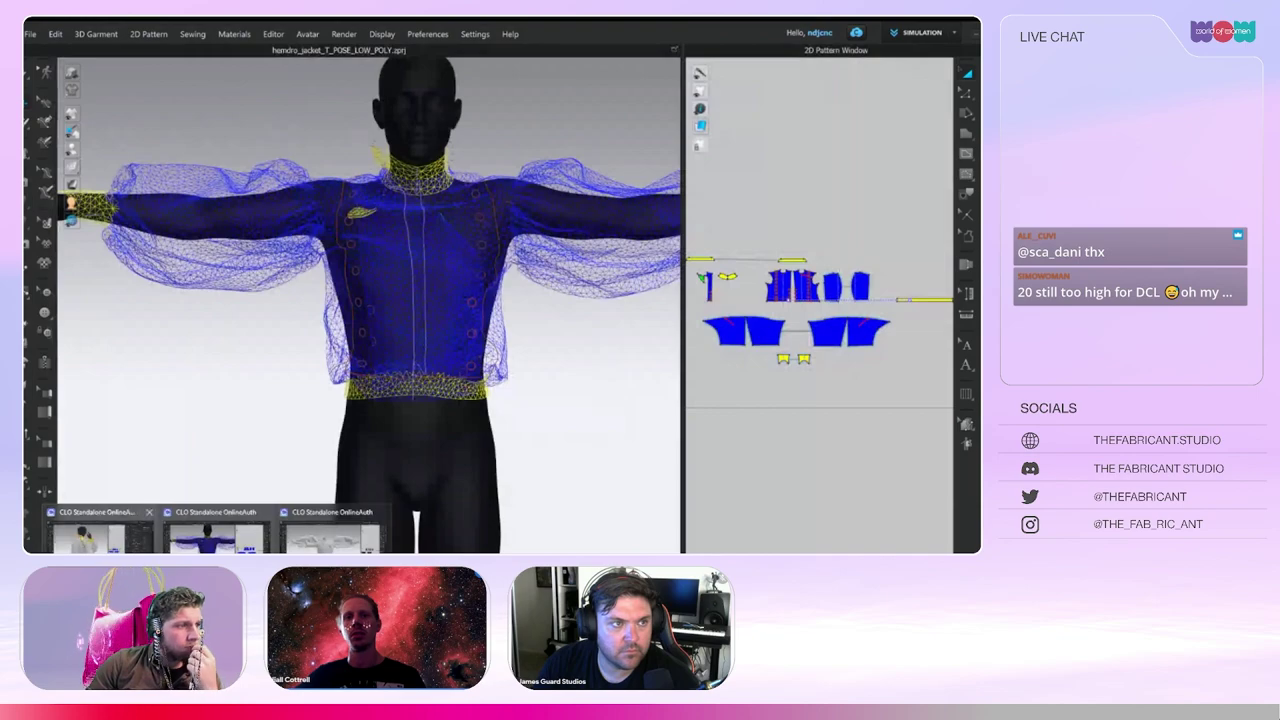
left_click(115, 537)
left_click(532, 341)
key("2")
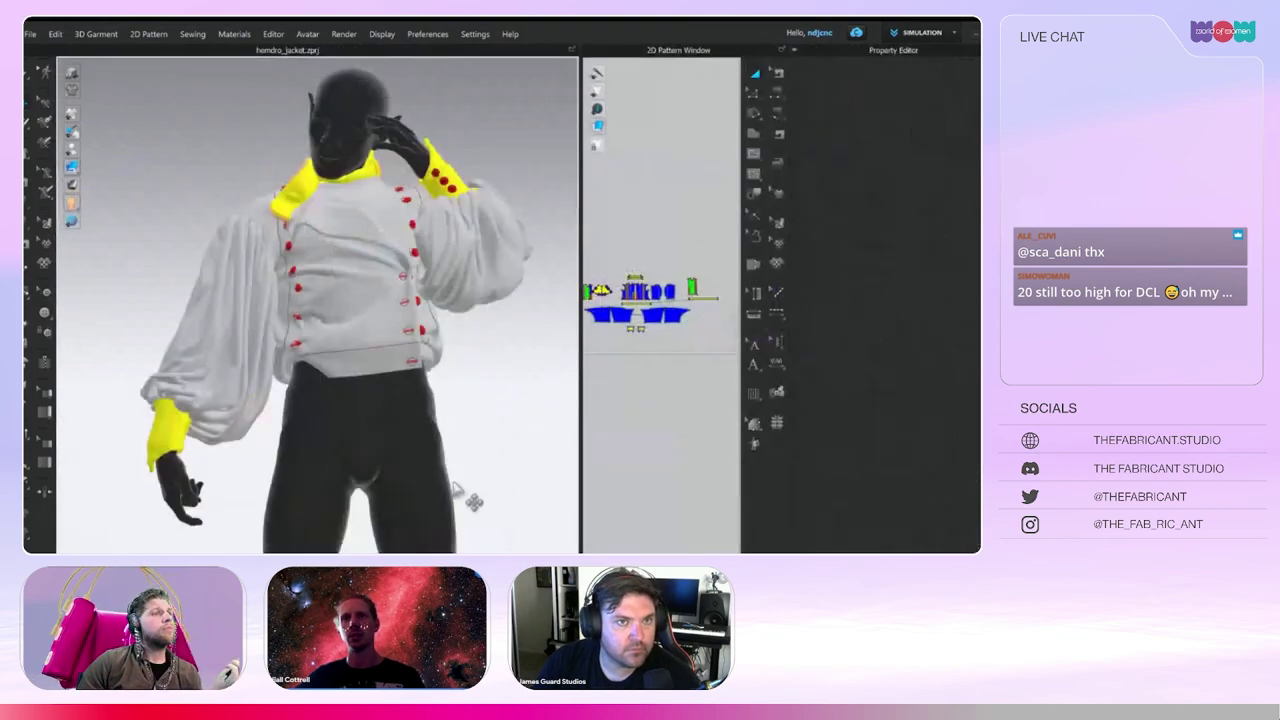
mouse_move(256, 552)
left_click(330, 536)
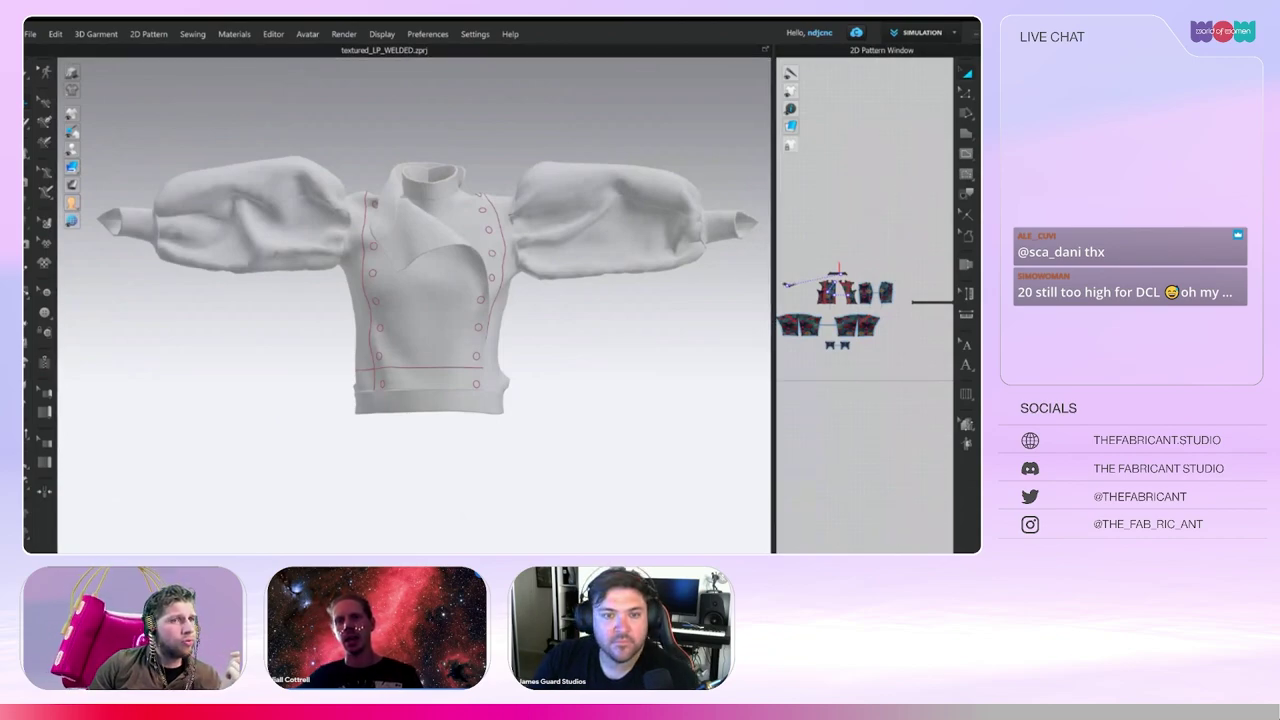
Step: Switch to base avatar.blend in Blender, select the avatar's armature and inspect it from an angled perspective
mouse_move(336, 552)
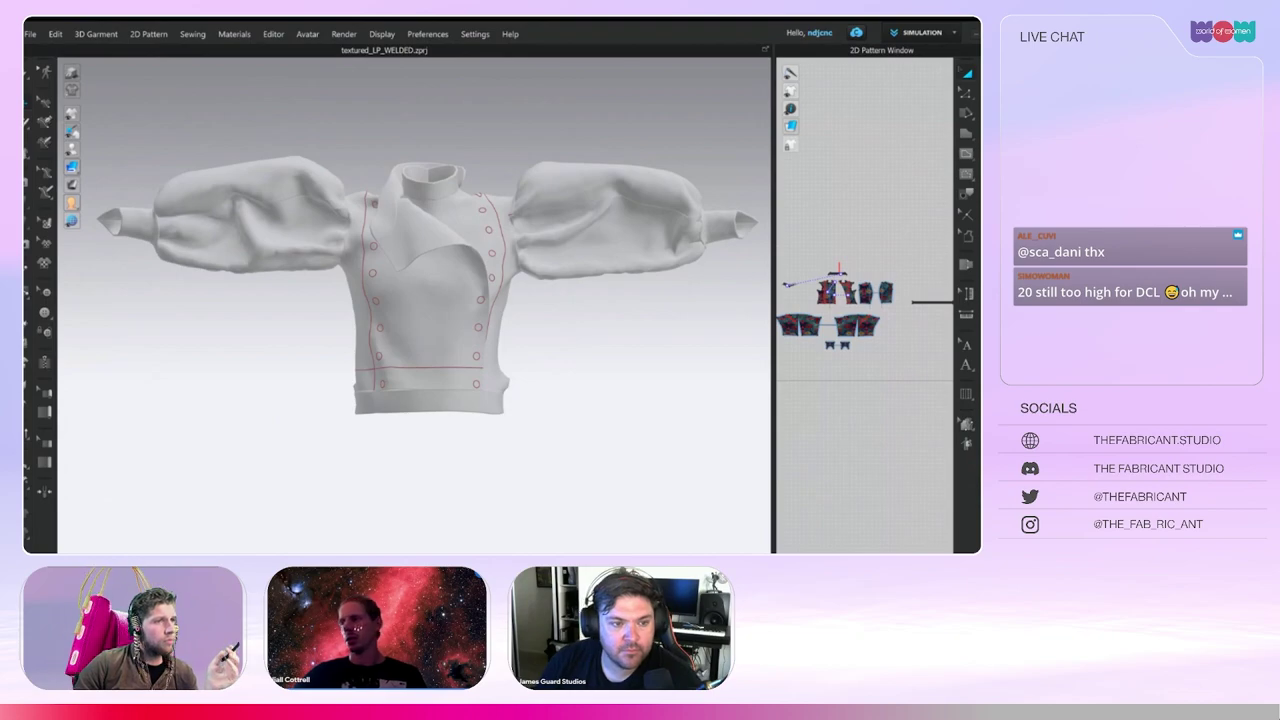
left_click_drag(980, 550, 317, 25)
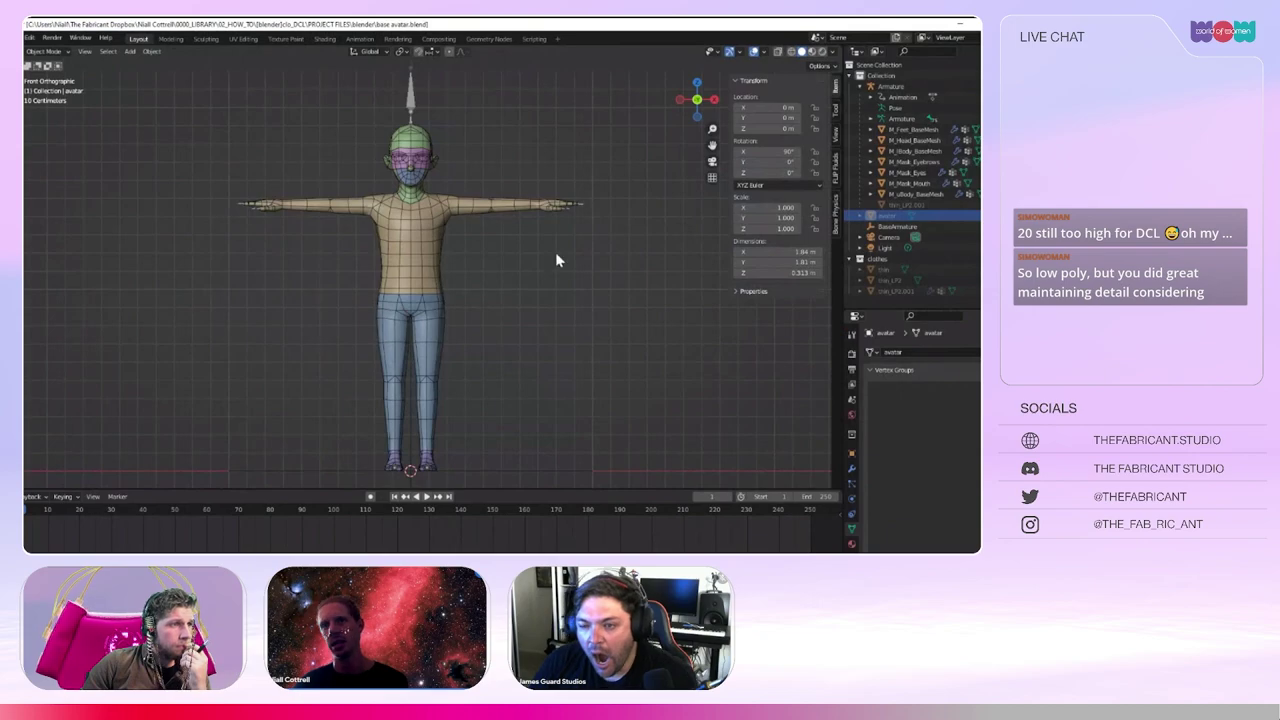
left_click_drag(684, 108, 635, 109)
left_click(415, 97)
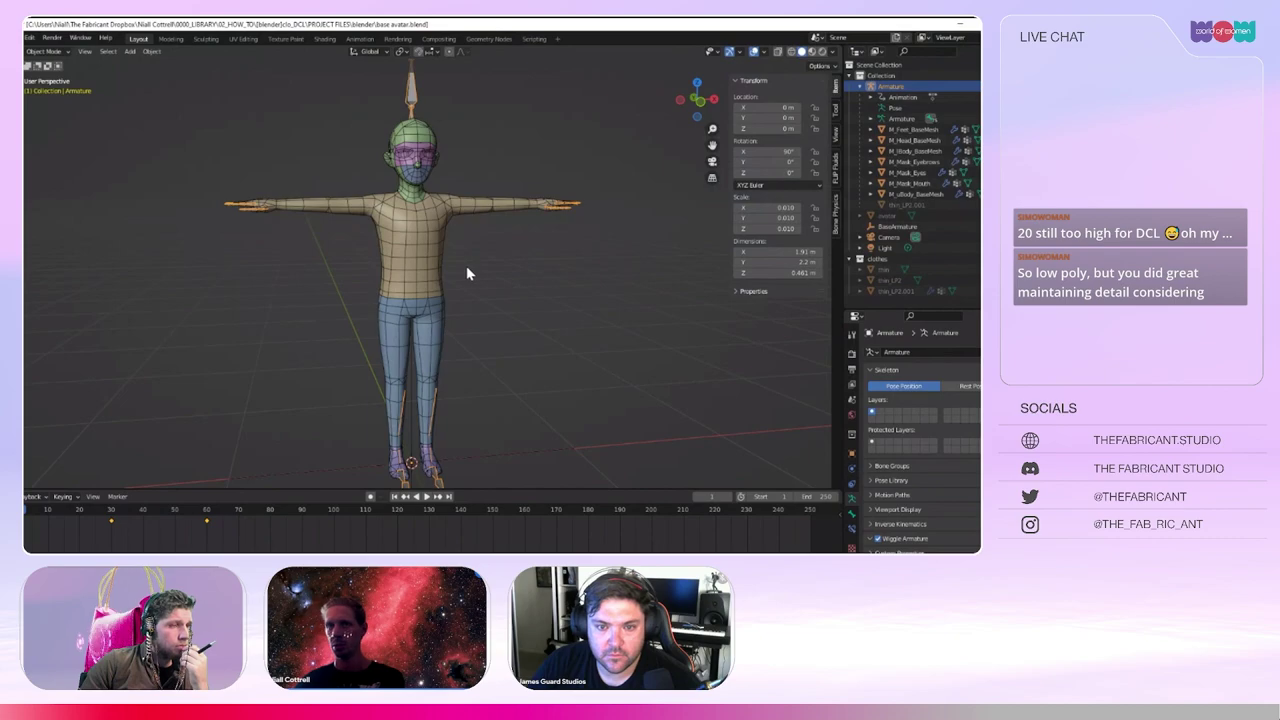
left_click_drag(688, 100, 704, 101)
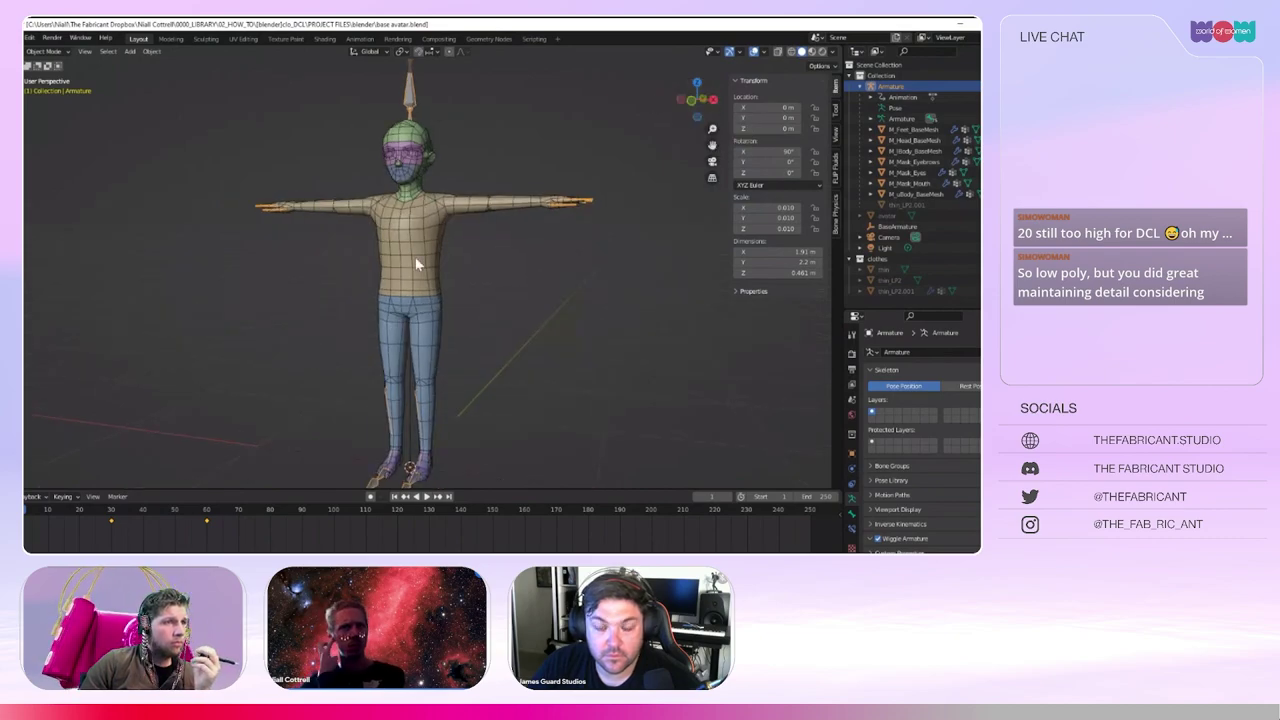
Step: Select the avatar's separate meshes in turn to identify them: upper body, lower body, feet, mouth mask and head
left_click(416, 257)
left_click(429, 350)
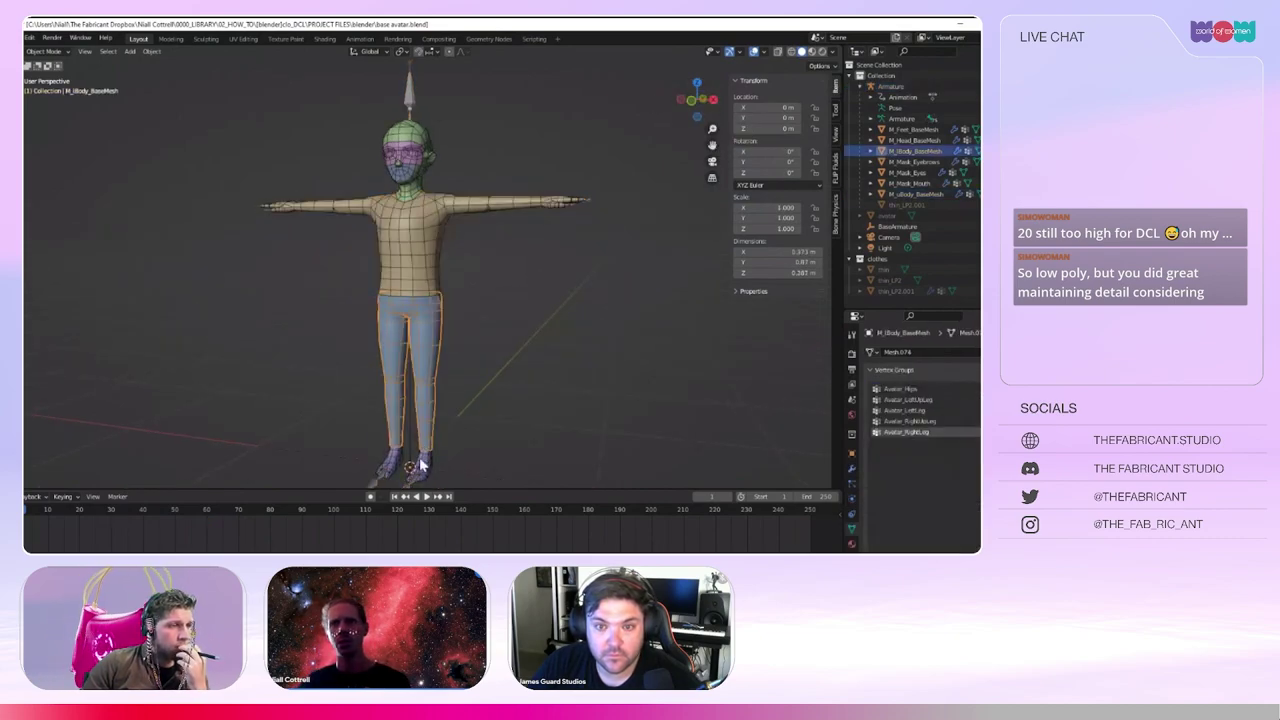
left_click(396, 462)
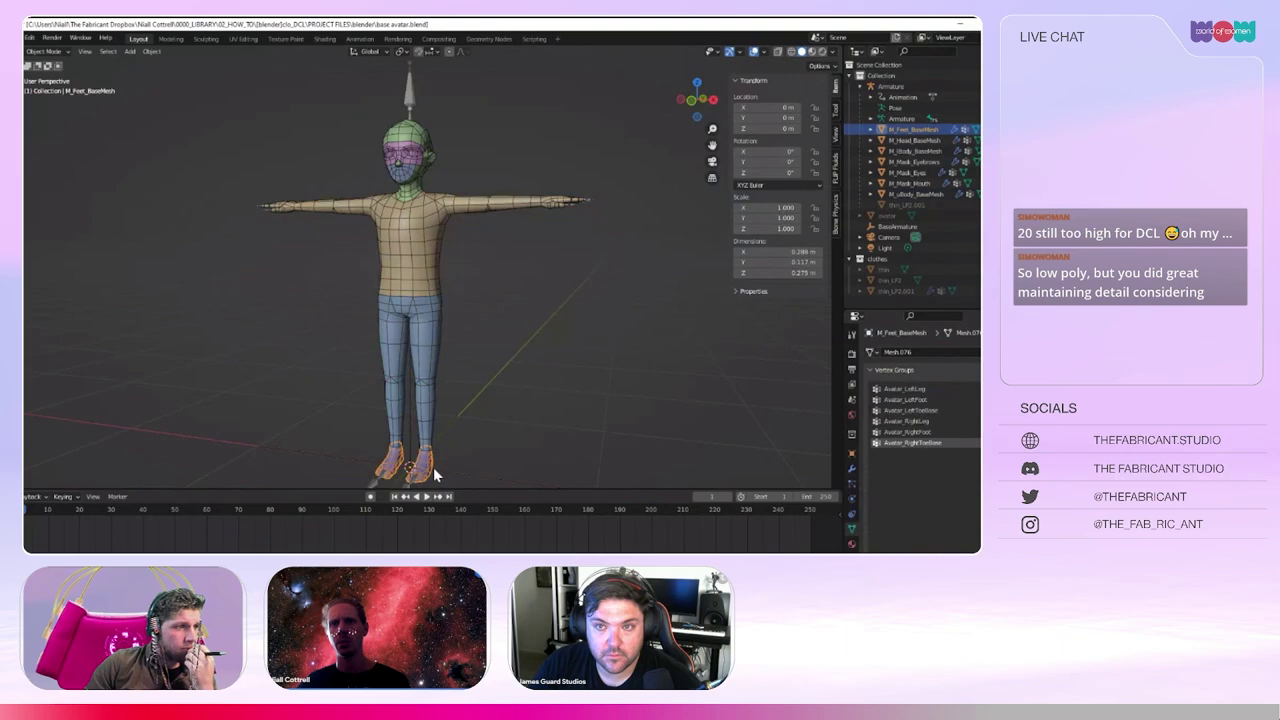
left_click(439, 210)
left_click(433, 362)
left_click(407, 179)
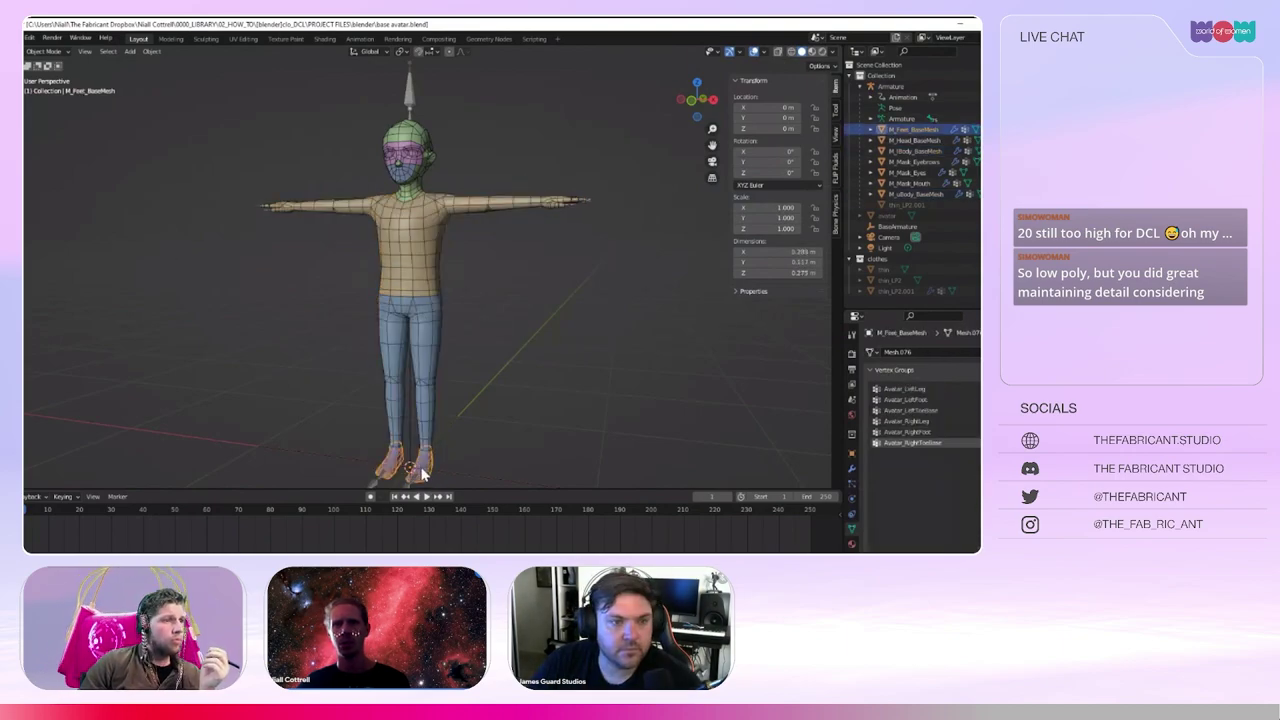
left_click(407, 179)
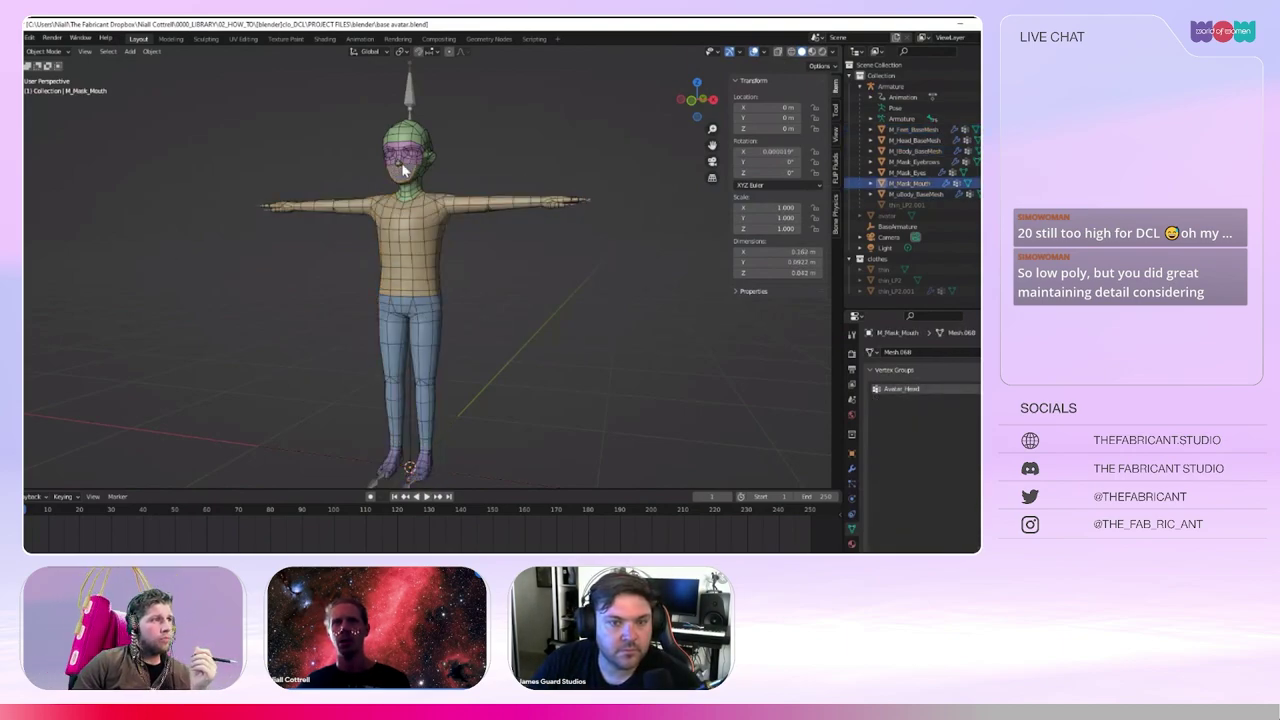
left_click(411, 156)
left_click(409, 142)
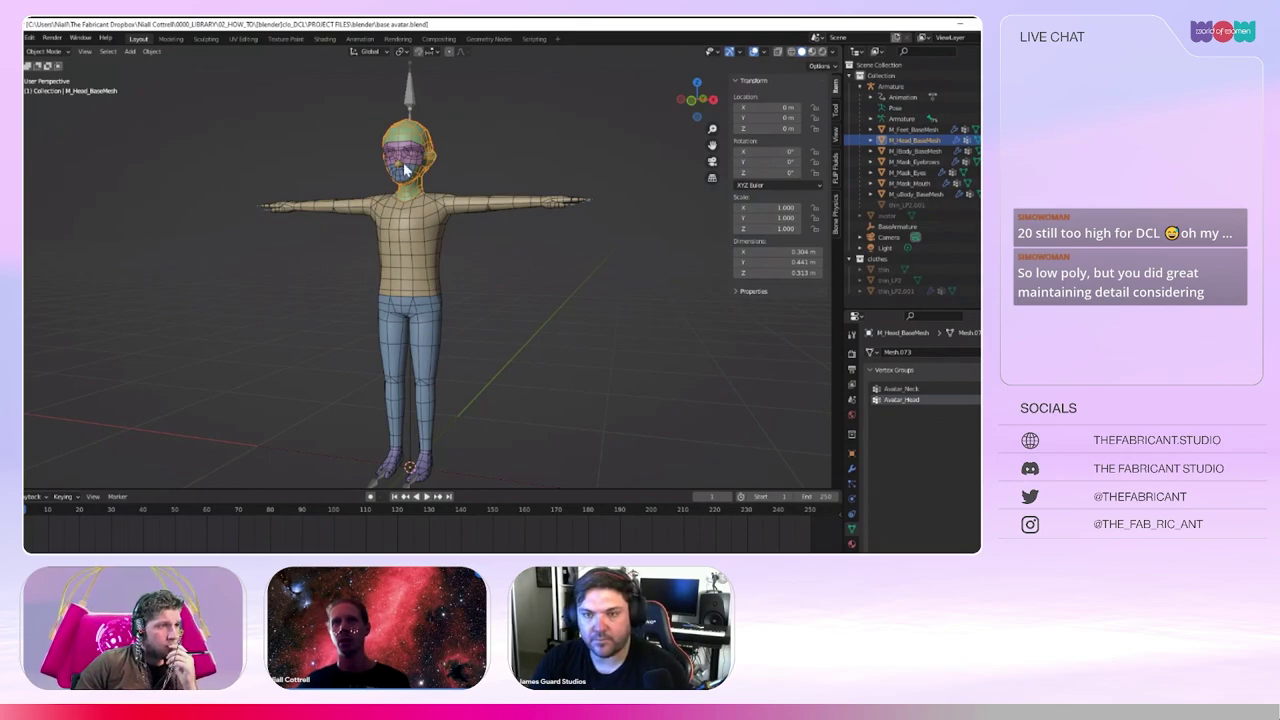
Step: Select the avatar's eye mask and the upper body mesh, and inspect the avatar in front orthographic view
left_click(691, 103)
left_click_drag(727, 105, 616, 112)
left_click(438, 180)
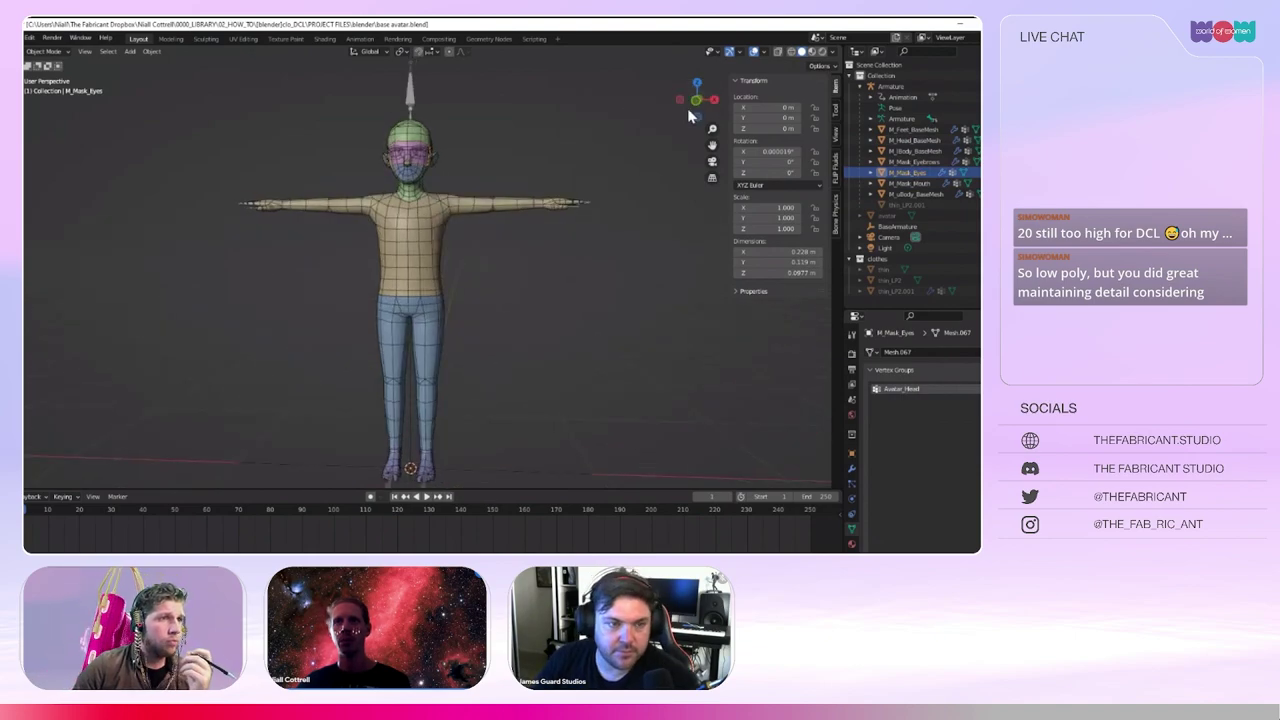
left_click(421, 222)
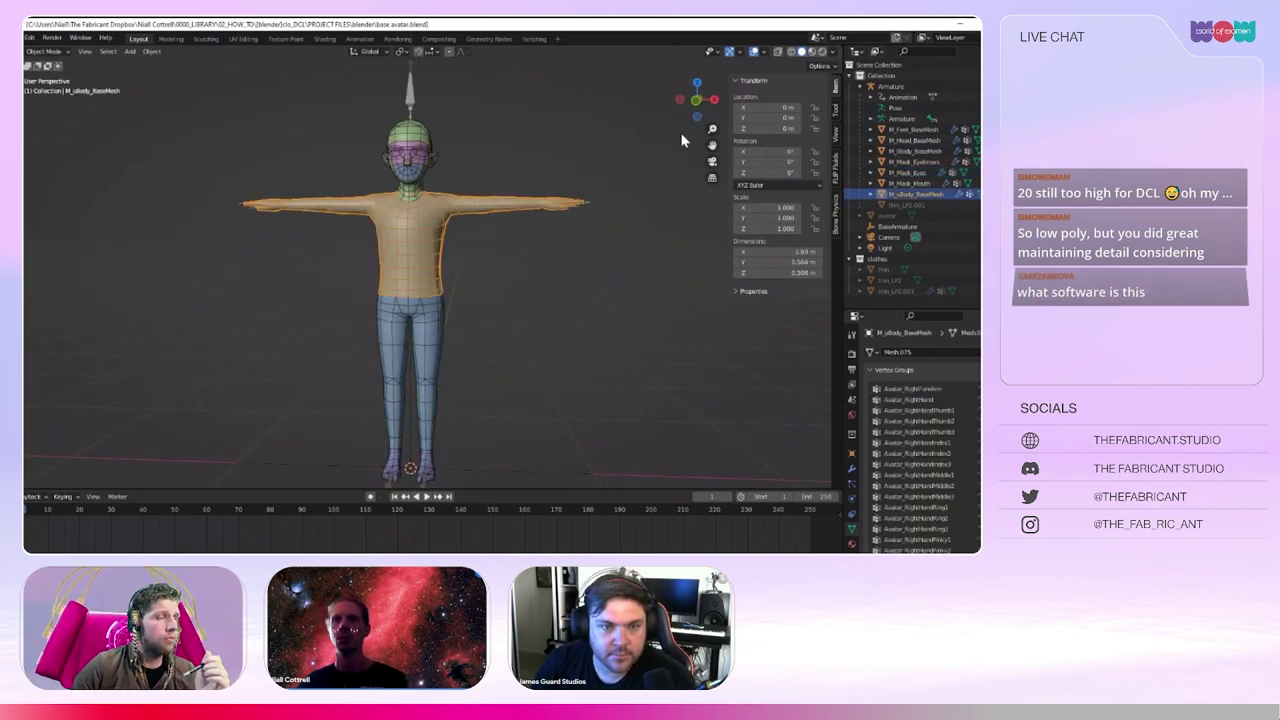
left_click_drag(706, 110, 712, 103)
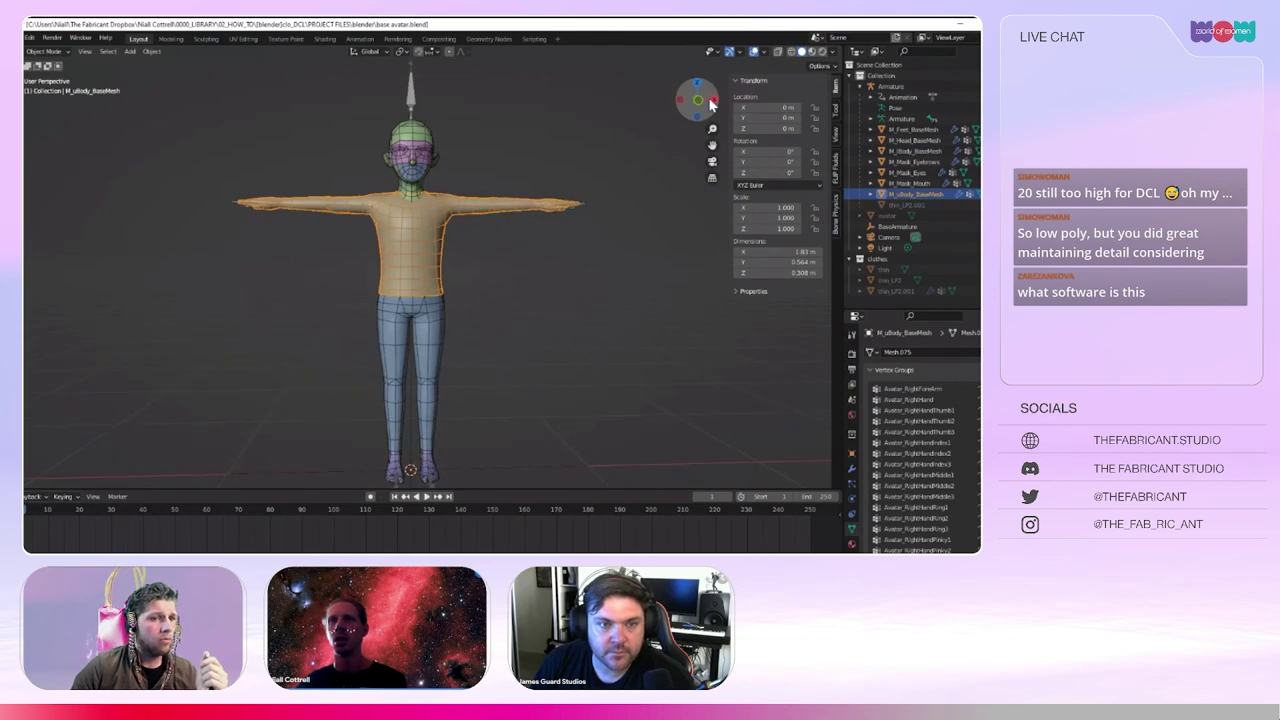
left_click(703, 100)
left_click(697, 100)
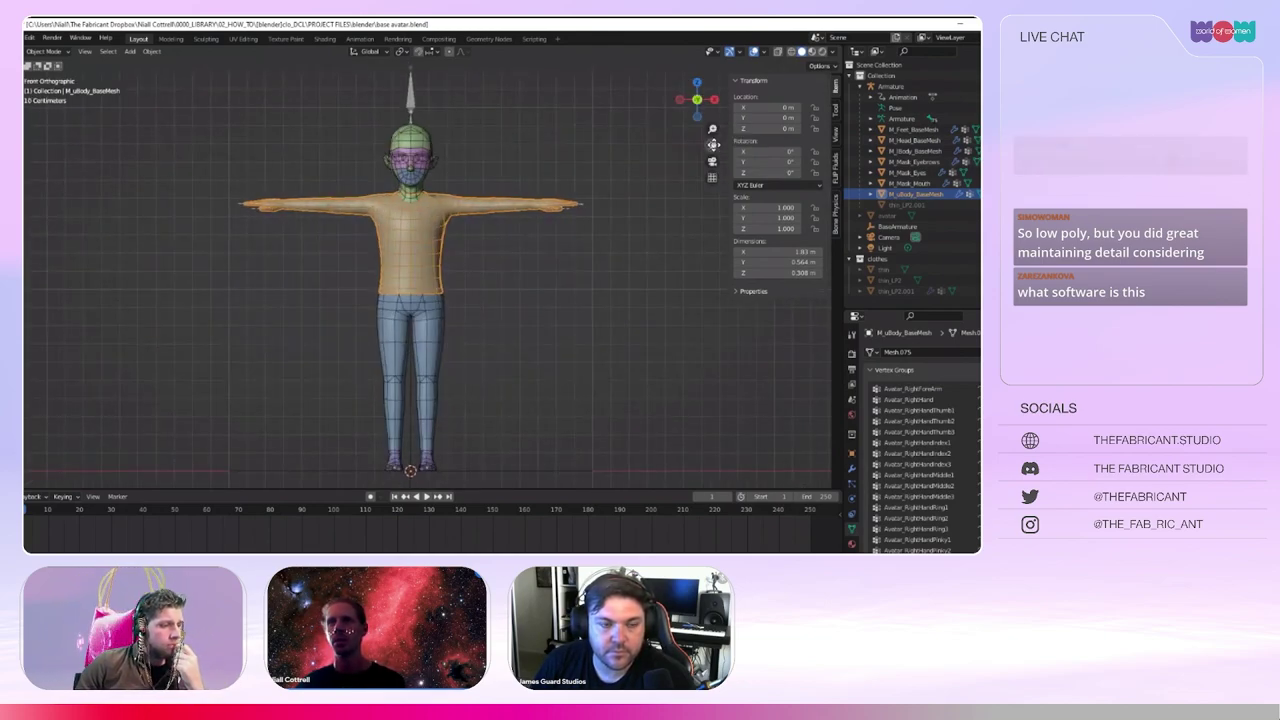
left_click_drag(713, 145, 716, 116)
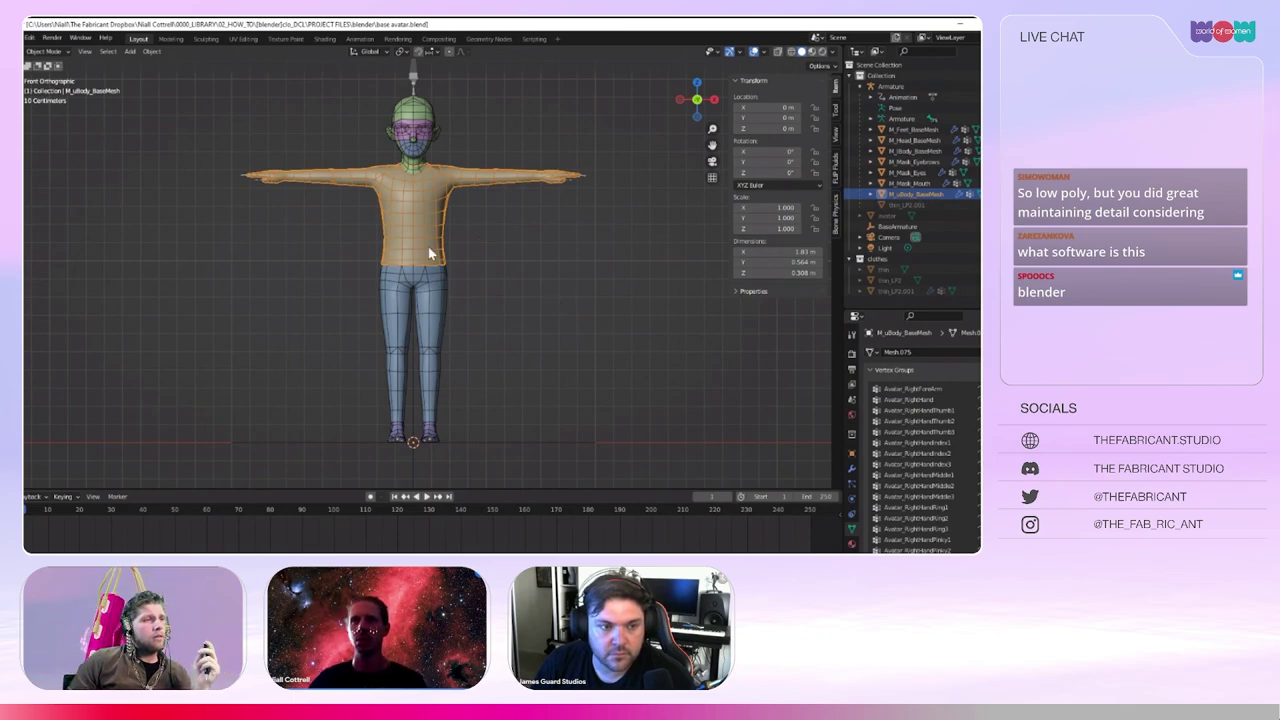
left_click_drag(712, 146, 703, 177)
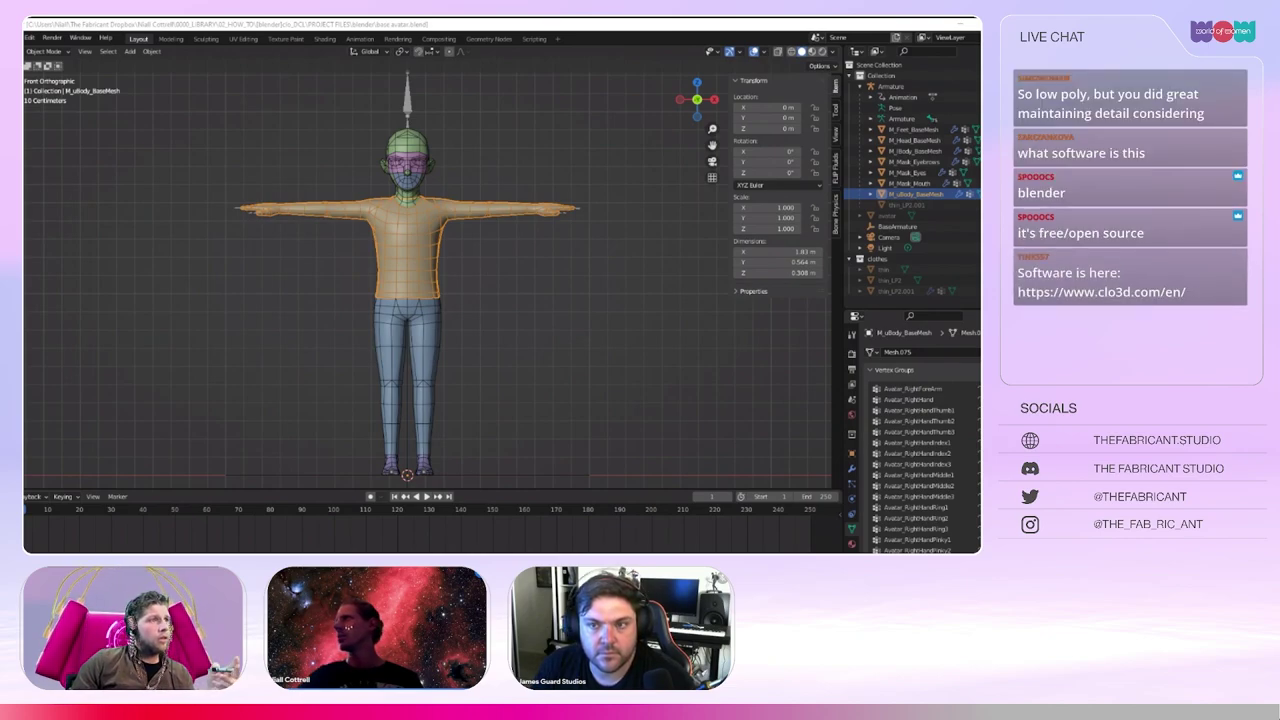
Step: Switch to File Explorer, look inside the Base Mesh folder and return to Wearable Reference Models
left_click_drag(981, 20, 549, 58)
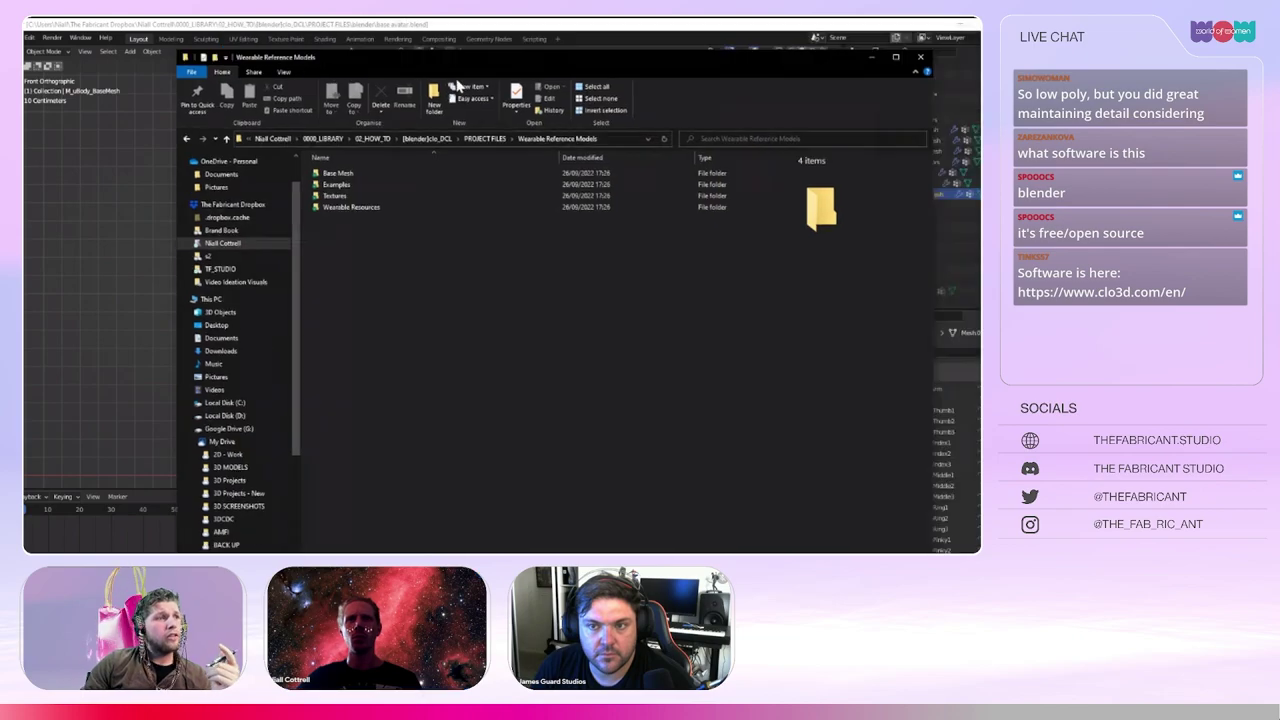
double_click(358, 174)
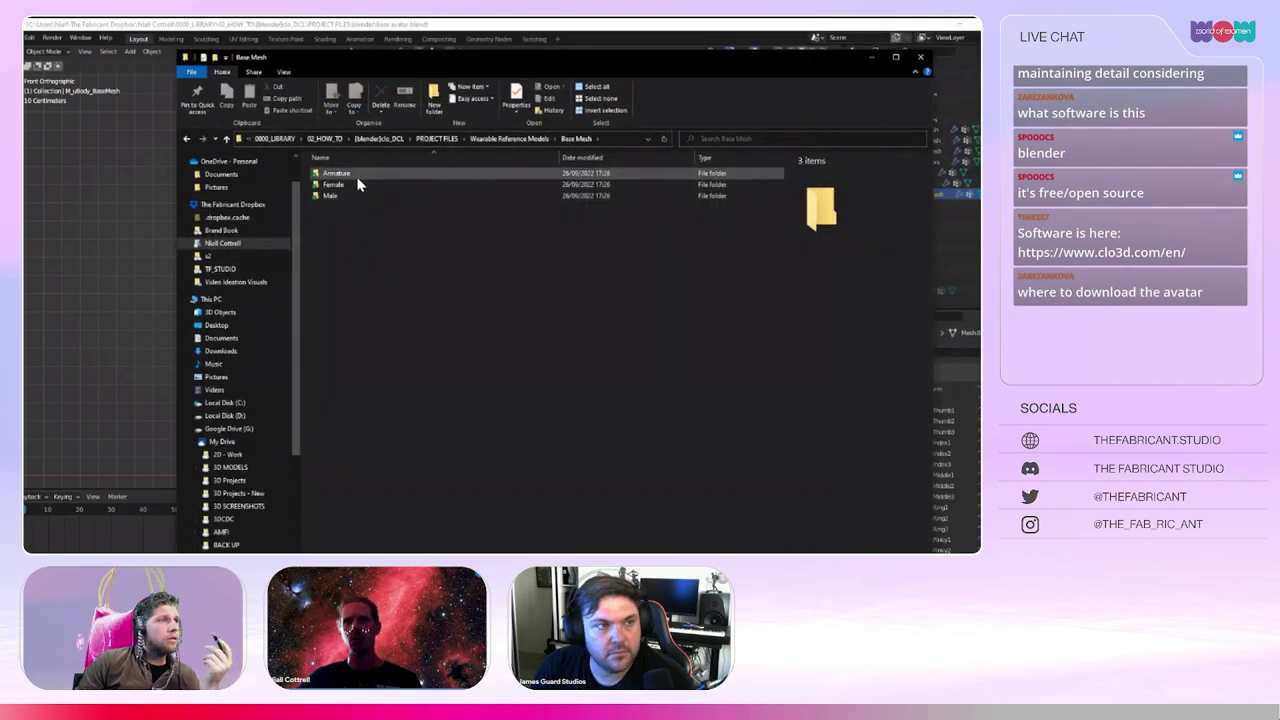
left_click(186, 139)
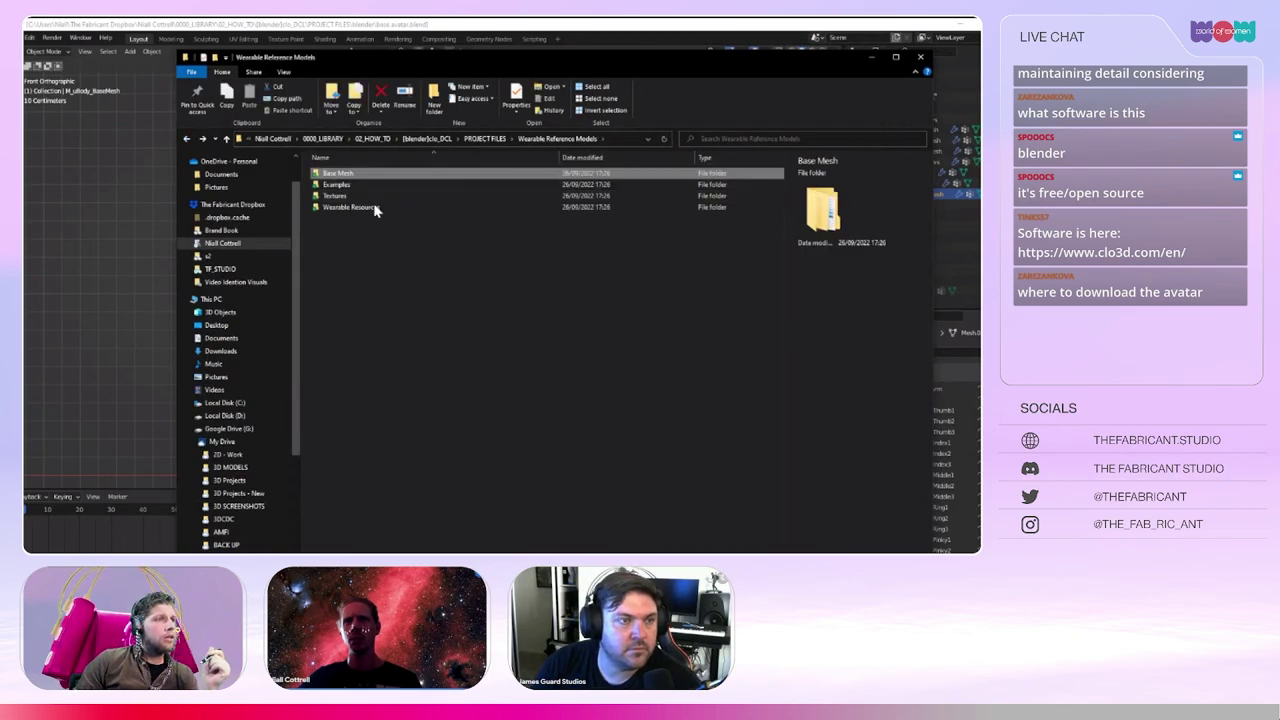
Step: Return to the avatar in Blender, clear the selection and inspect the avatar from several angles, ending in front orthographic view
left_click_drag(601, 62, 1279, 126)
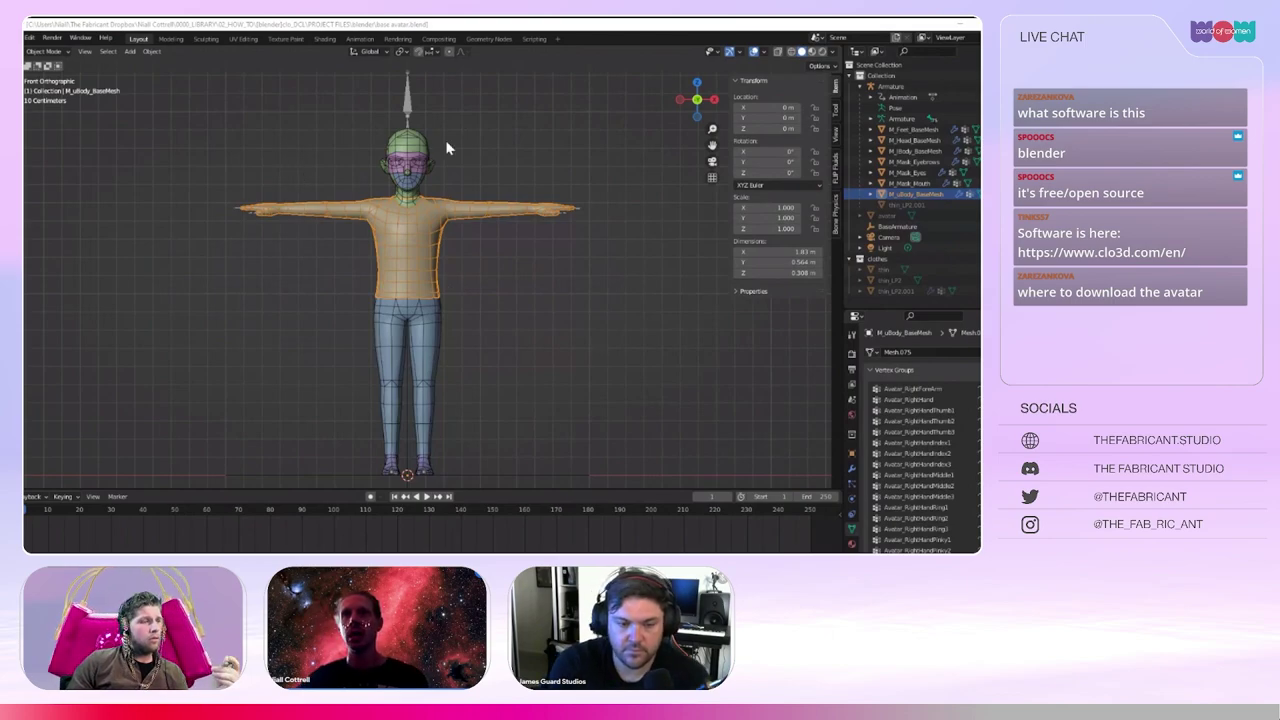
left_click(569, 297)
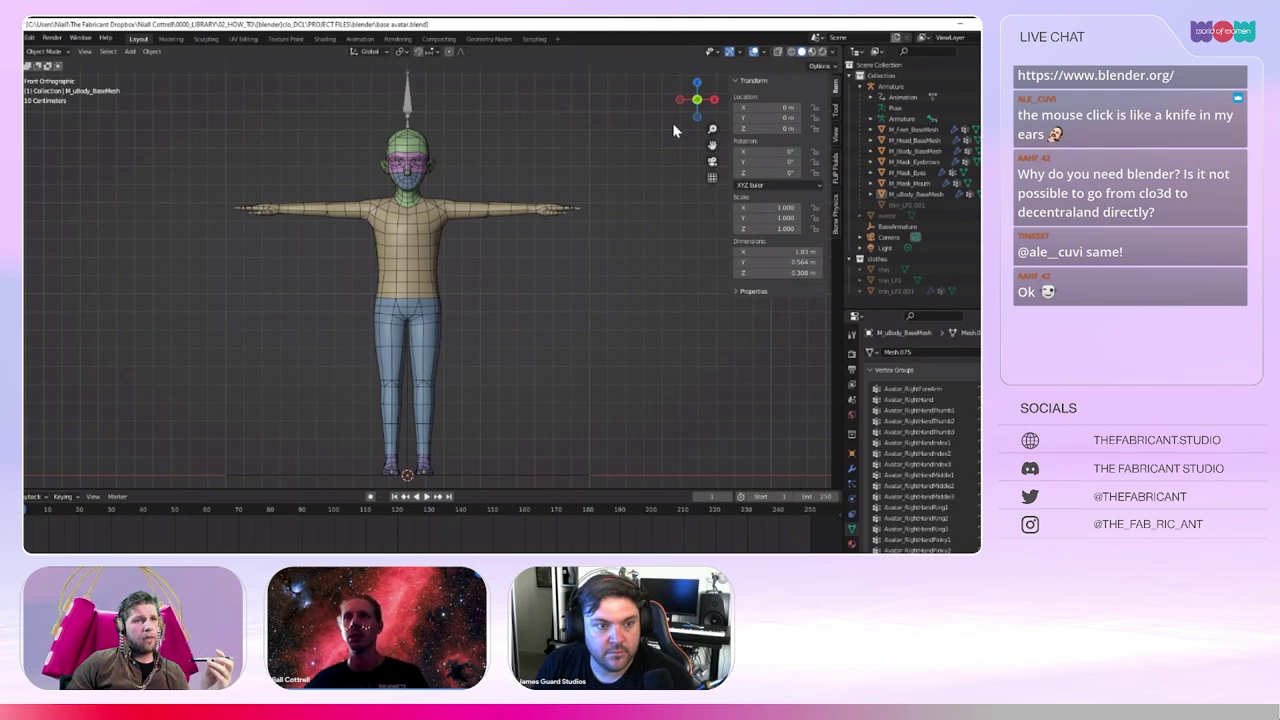
left_click_drag(697, 100, 727, 102)
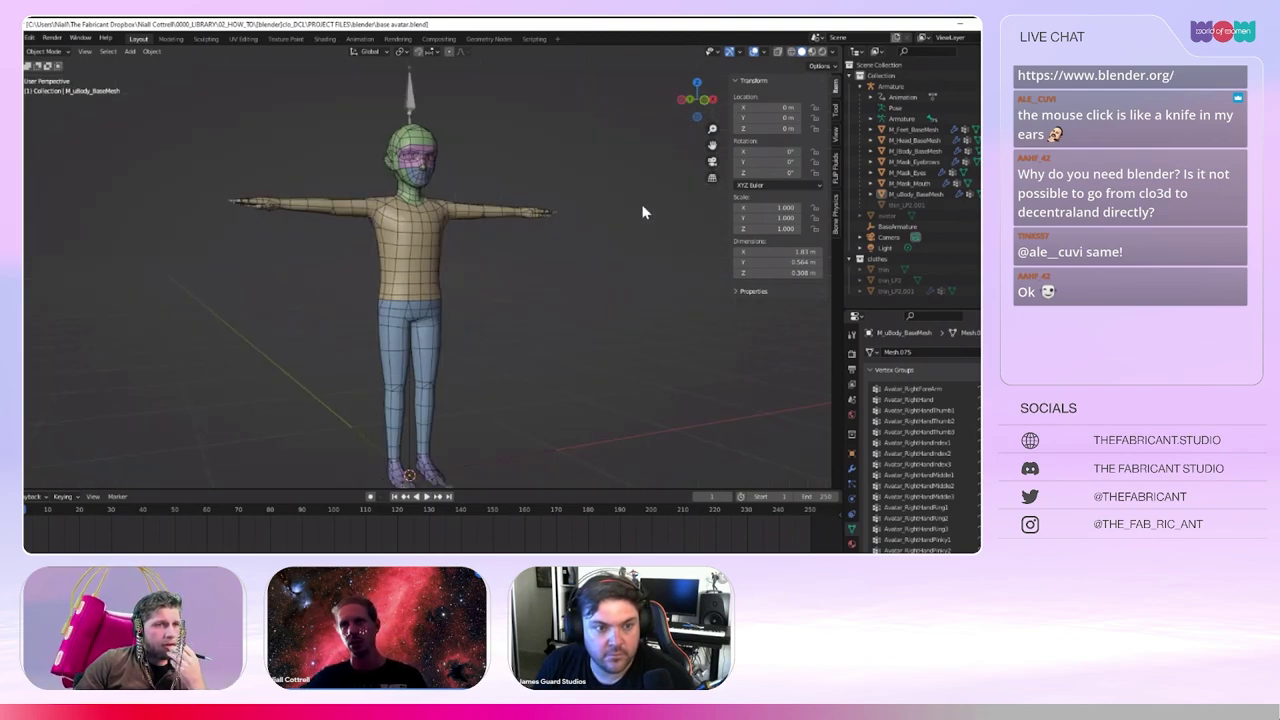
left_click_drag(690, 106, 700, 103)
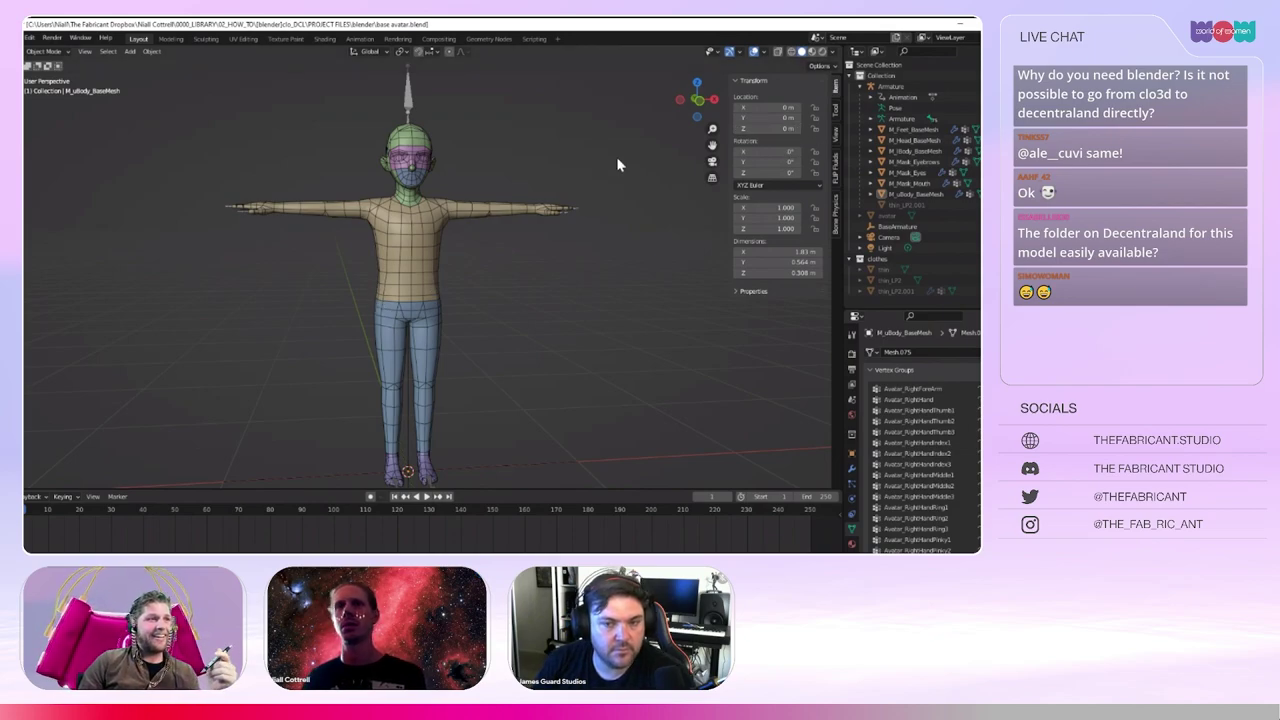
mouse_move(694, 100)
left_mouse_down()
mouse_move(655, 109)
mouse_move(694, 100)
left_mouse_up()
left_click_drag(710, 144, 662, 109)
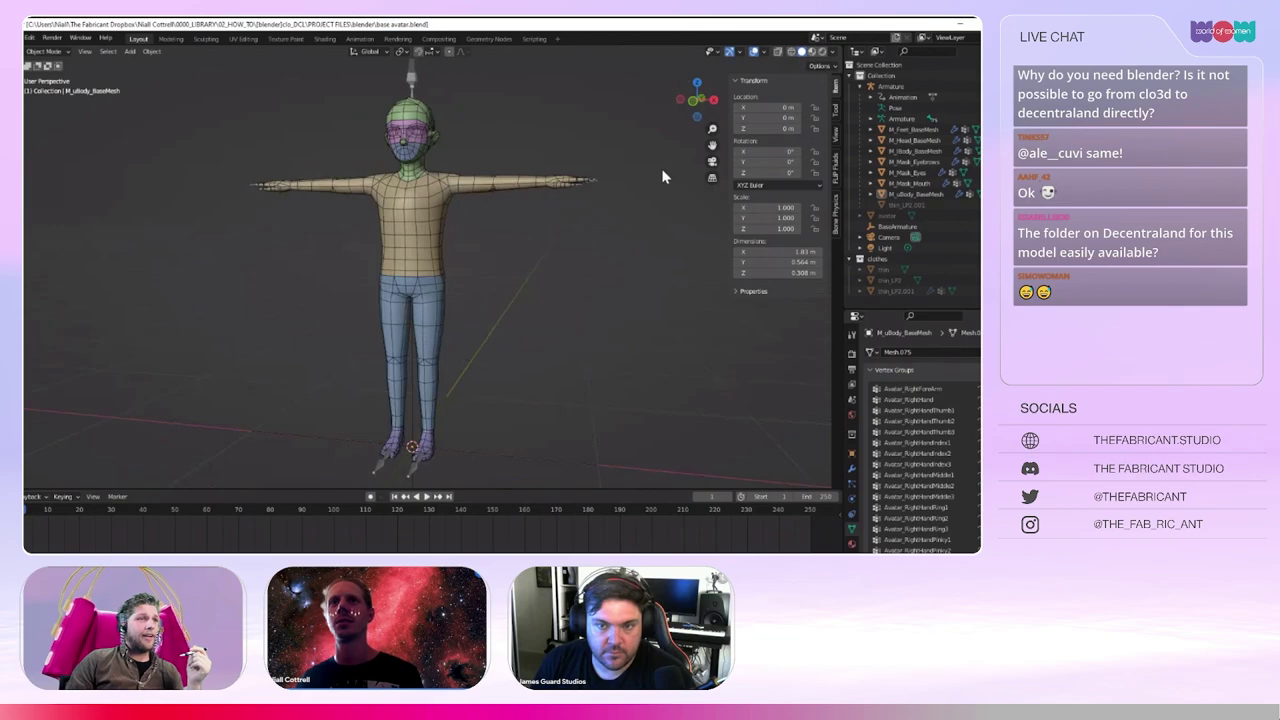
left_click_drag(708, 146, 721, 151)
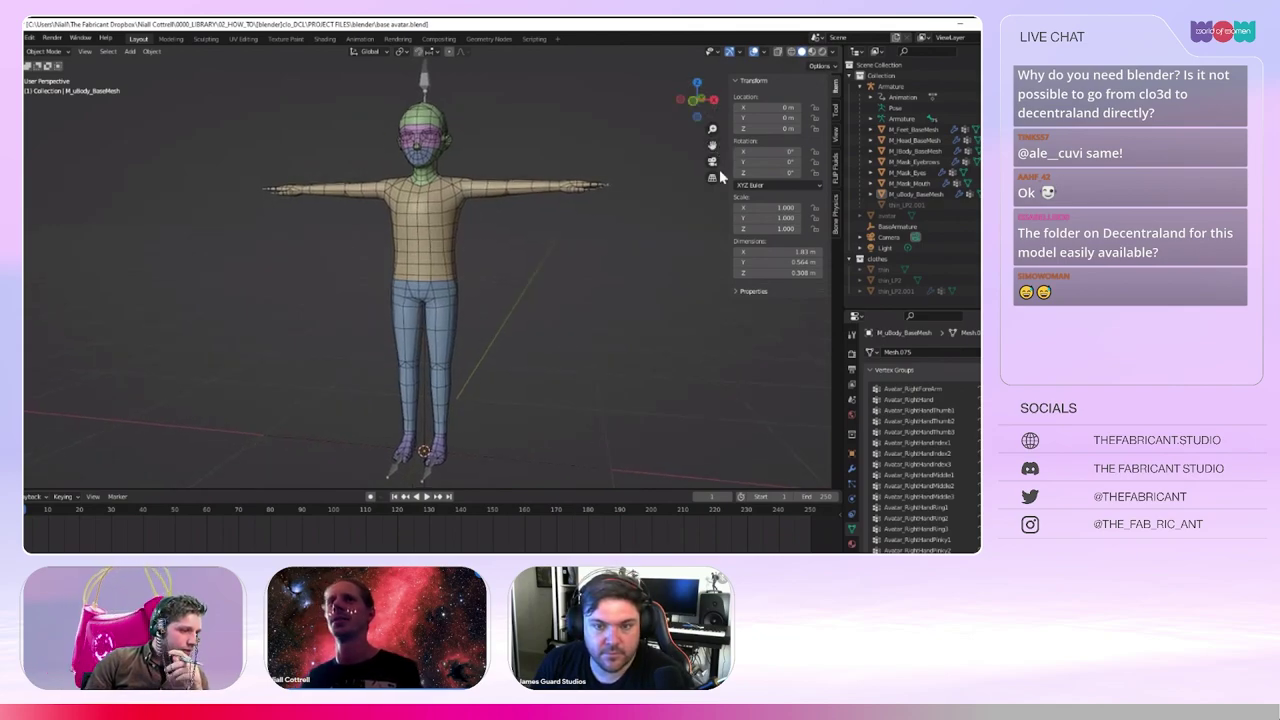
left_click_drag(697, 108, 737, 96)
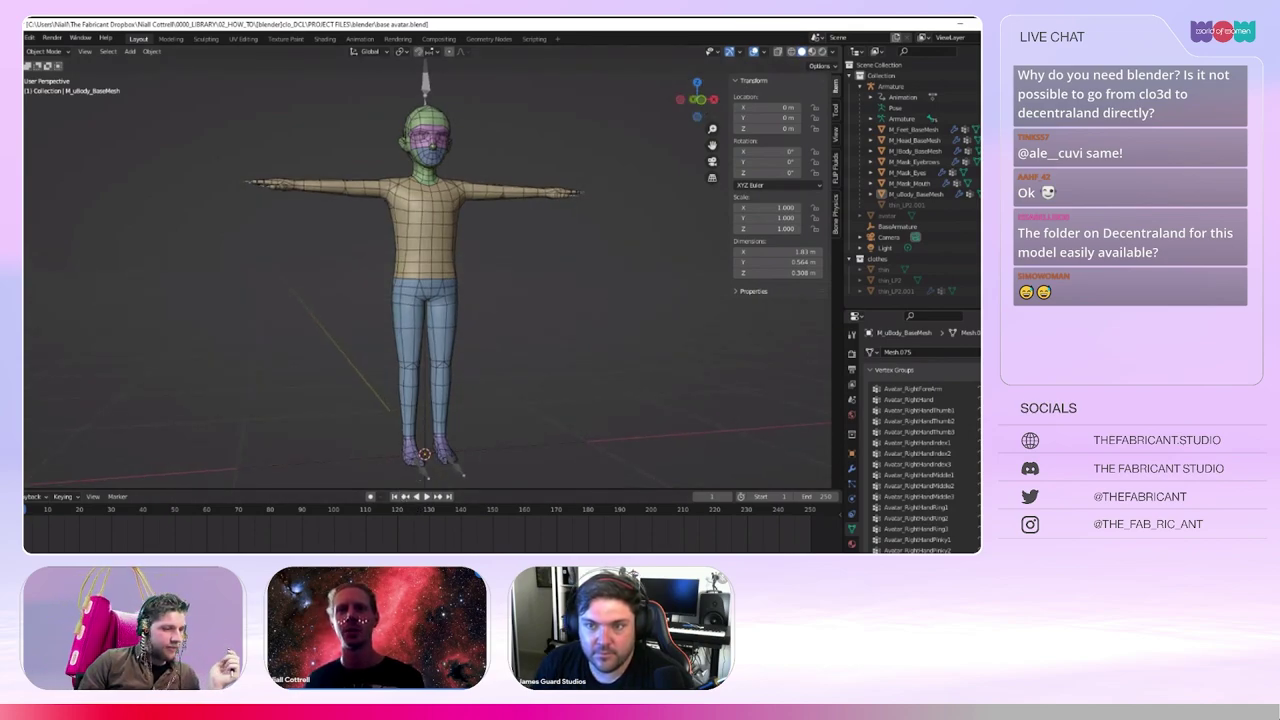
left_click(687, 102)
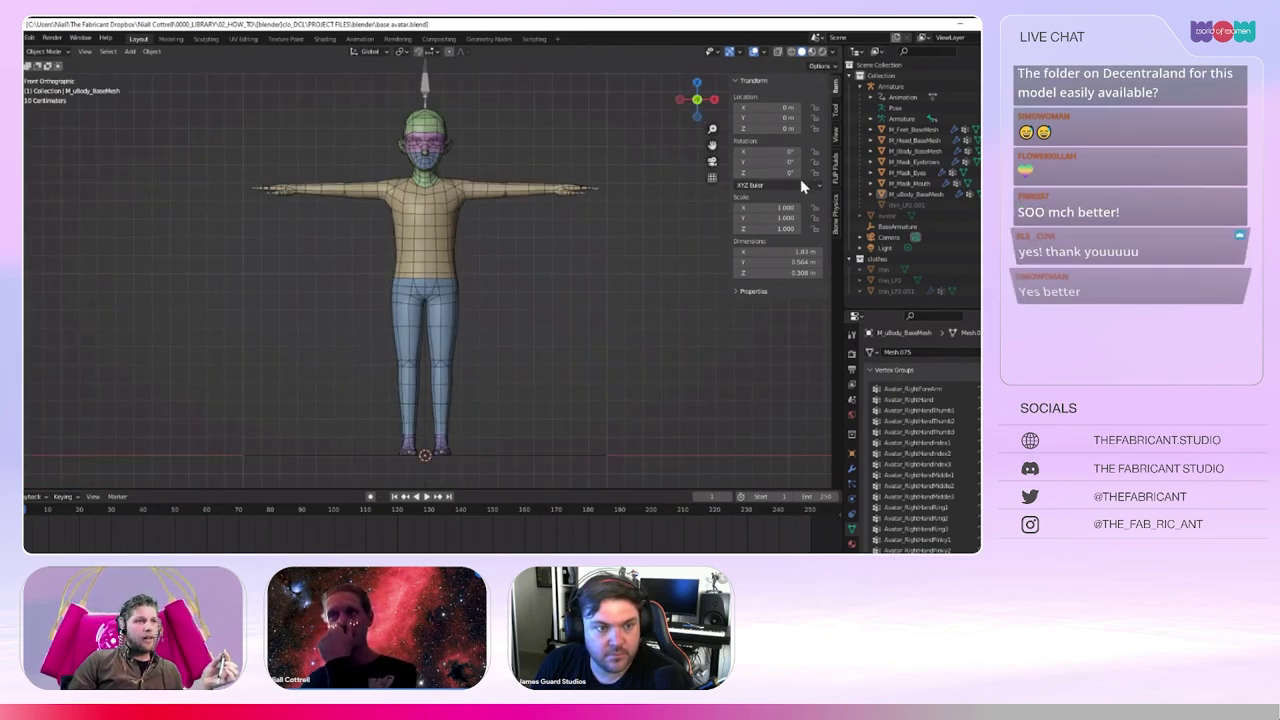
Step: Switch to CLO to view the welded jacket in textured_LP_WELDED.zprj, and return to base avatar.blend in Blender
left_click(214, 552)
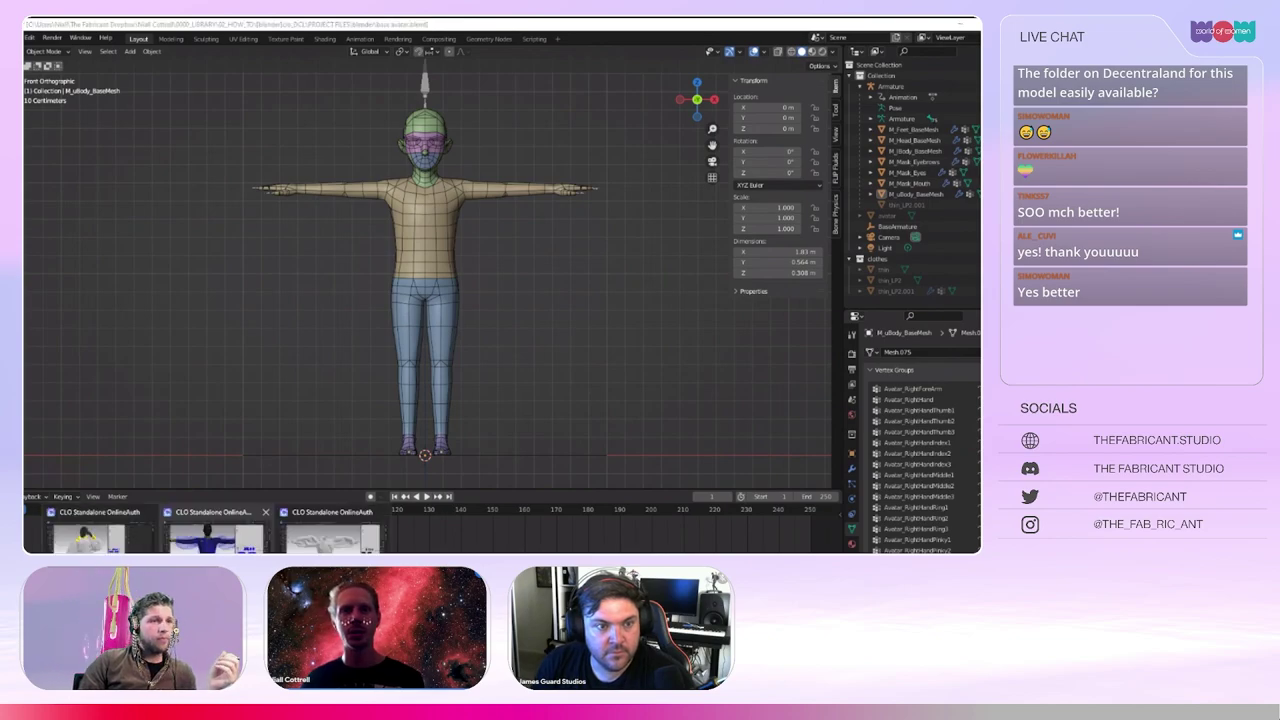
left_click(267, 545)
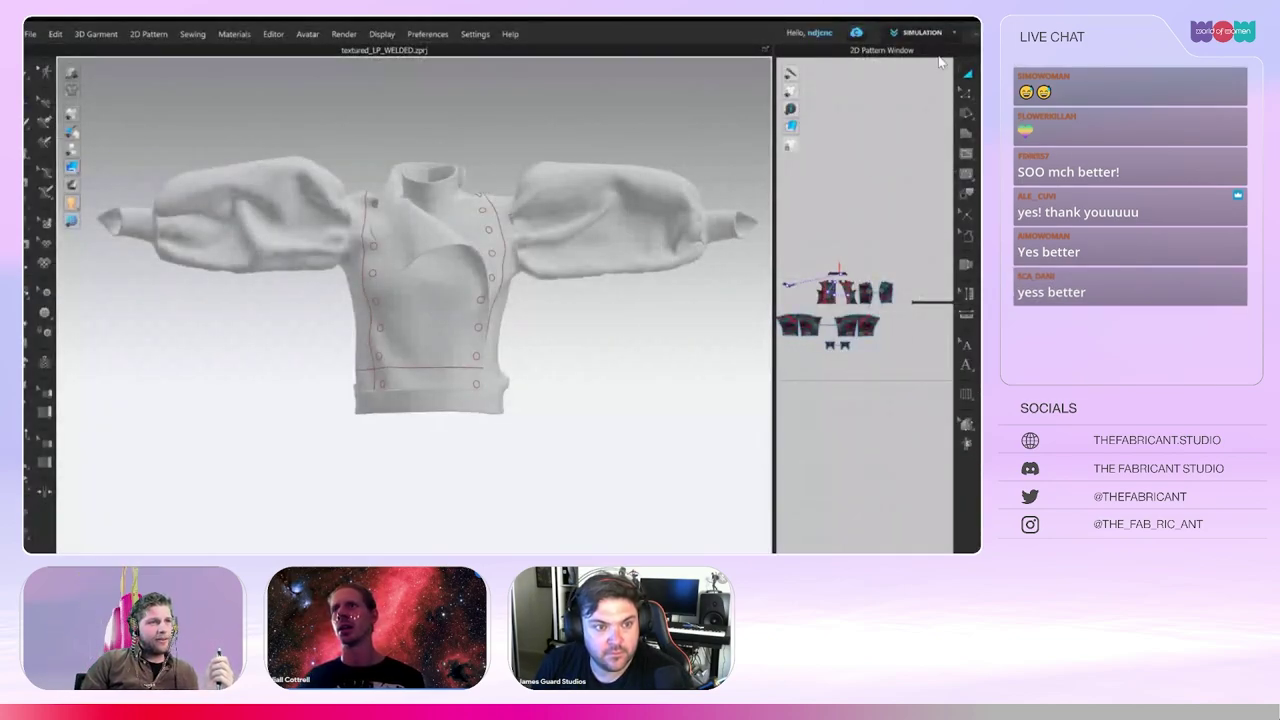
left_click(976, 40)
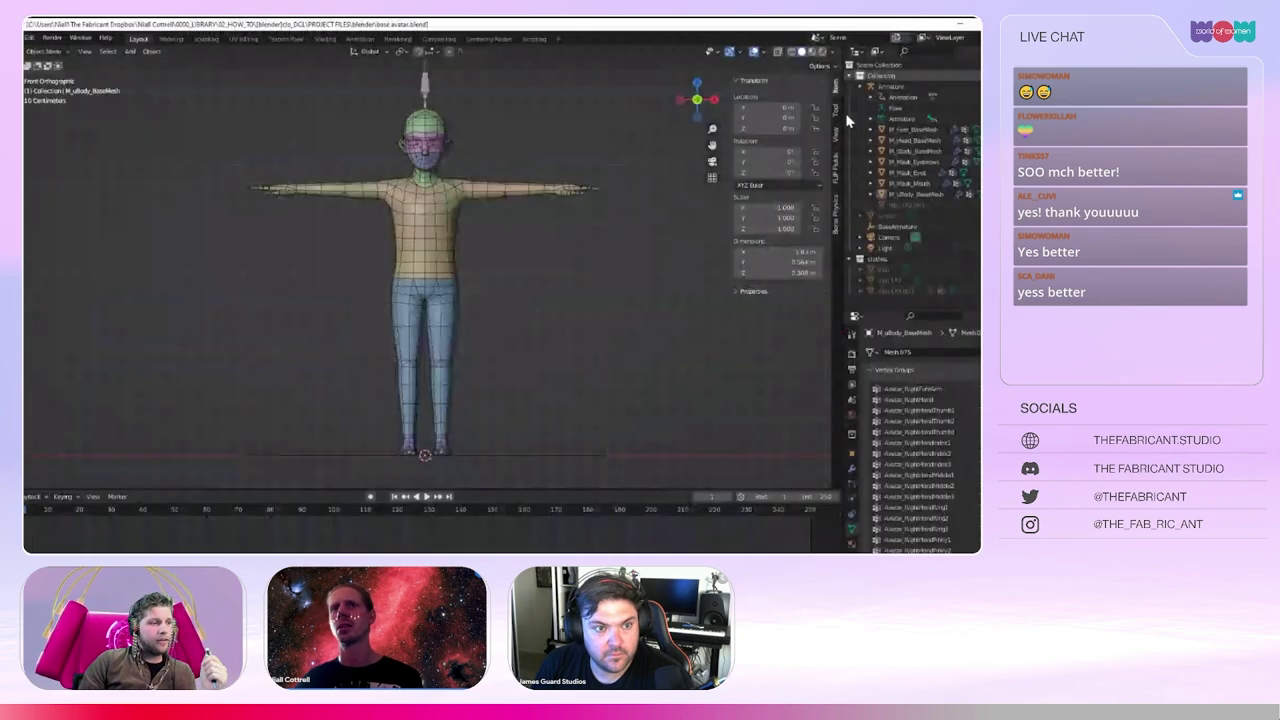
Step: Show the thin jacket mesh on the avatar, inspect its side and back, and select it
left_click(978, 270)
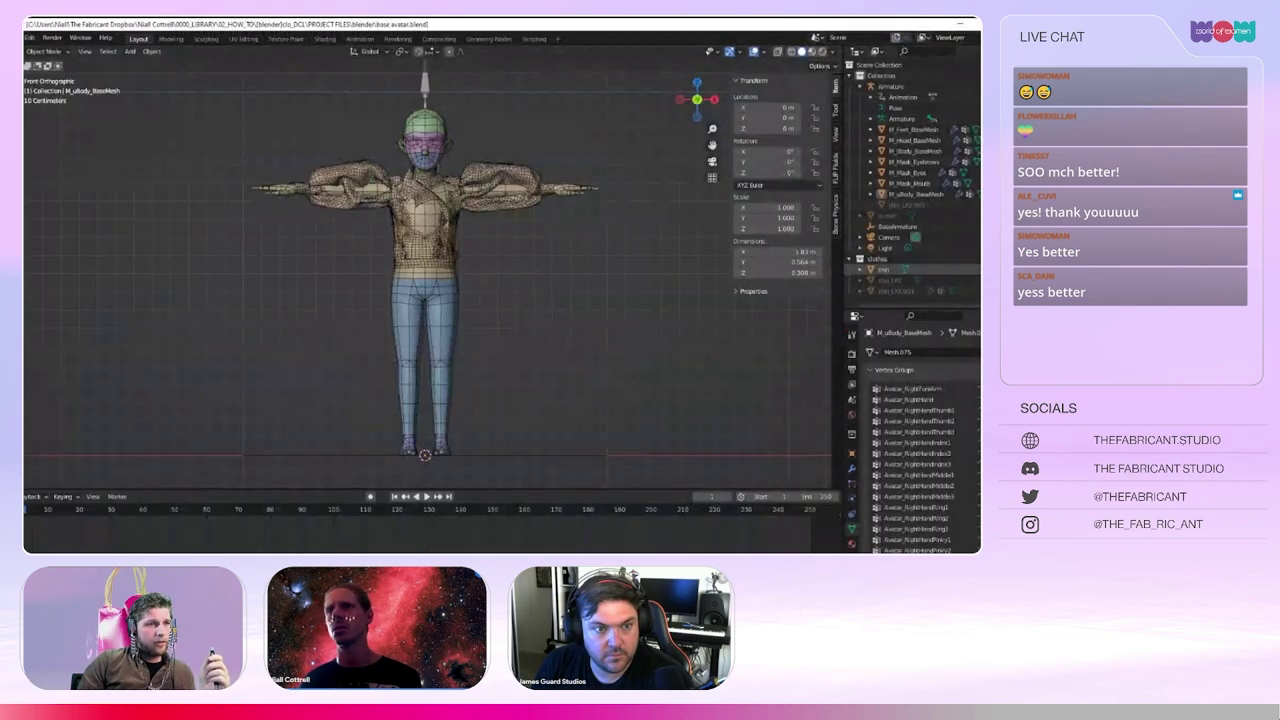
left_click_drag(713, 129, 703, 221)
left_click_drag(697, 102, 795, 118)
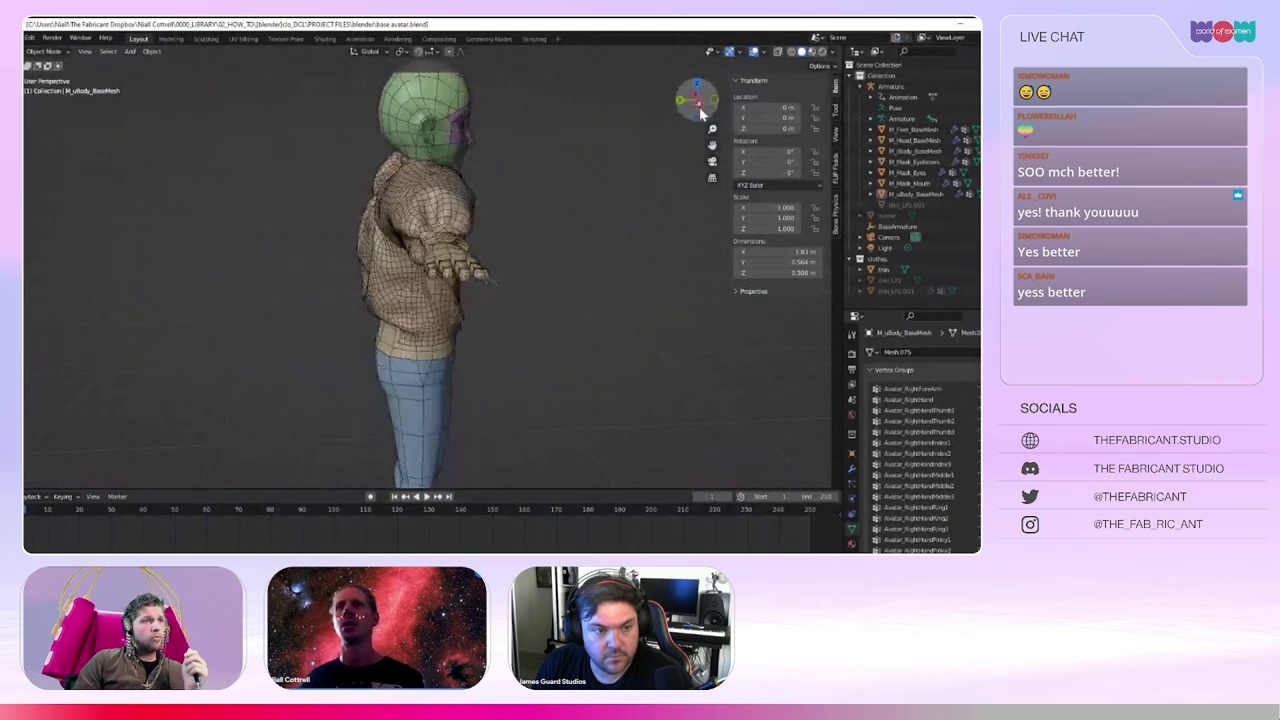
left_click_drag(699, 108, 738, 99)
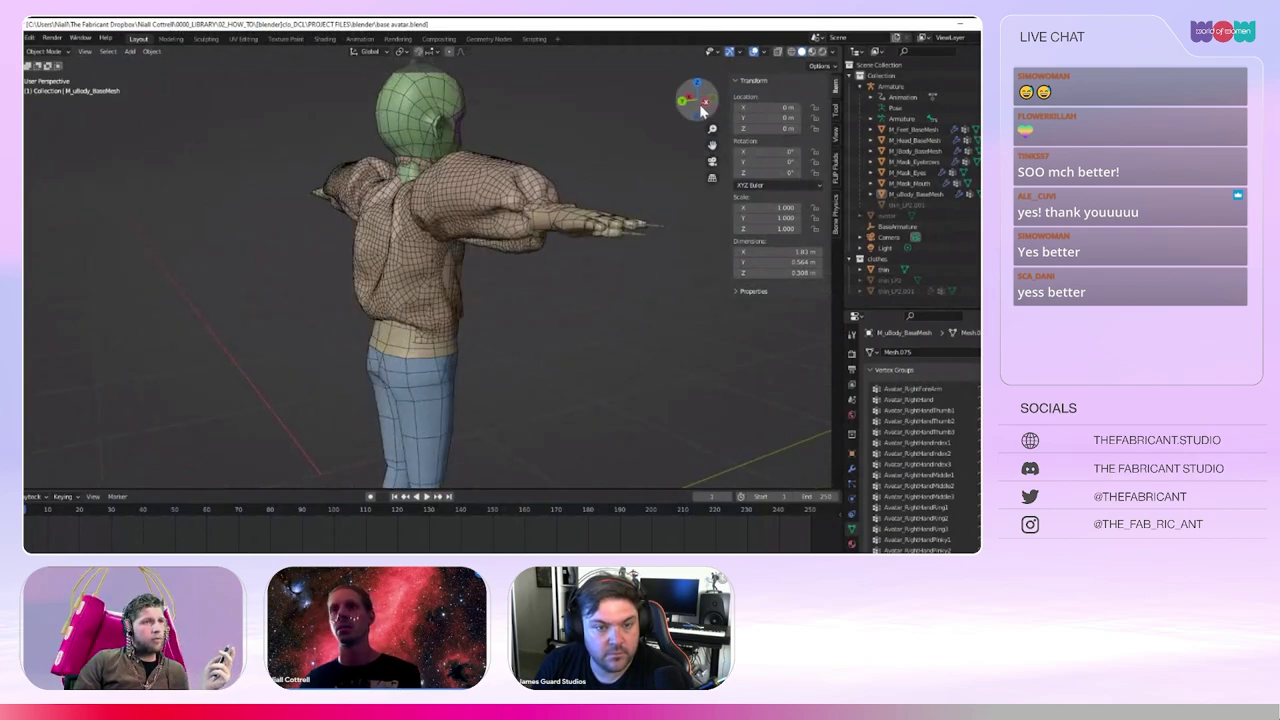
left_click_drag(703, 112, 421, 272)
left_click(487, 254)
left_click_drag(684, 108, 711, 57)
left_click(531, 180)
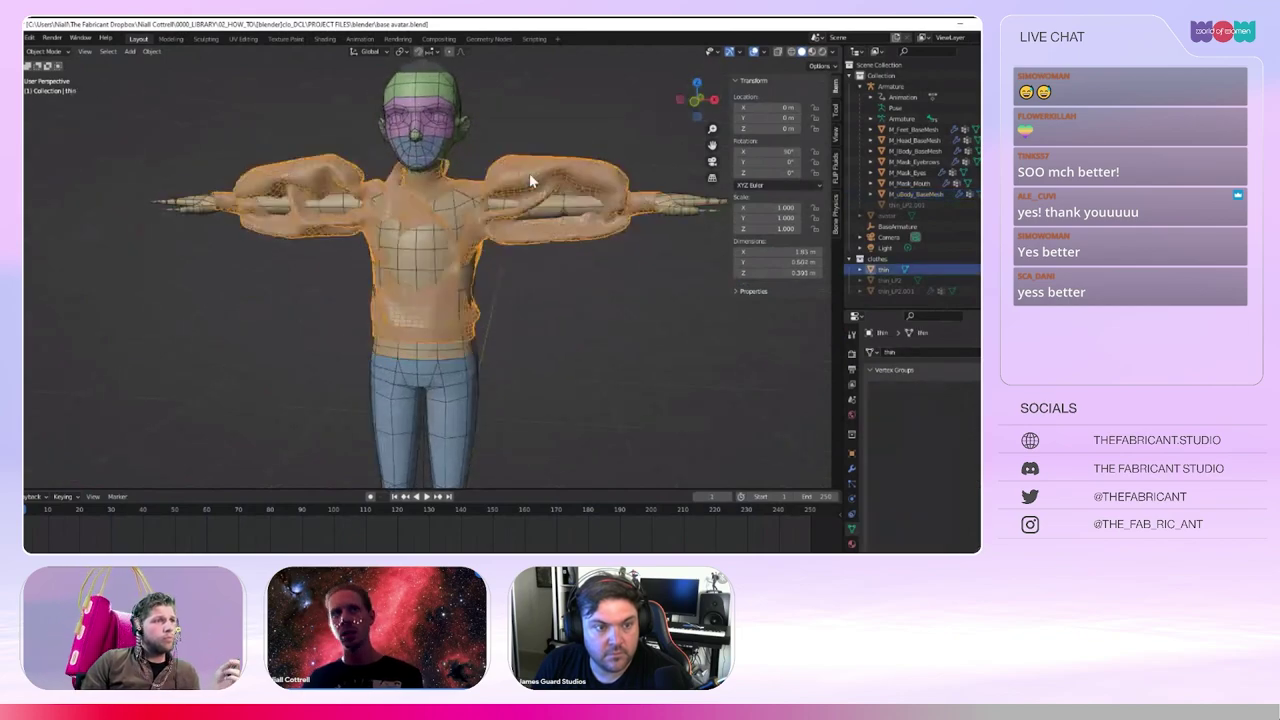
Step: Enable the Statistics viewport overlay and inspect the polygon counts and mesh of the selected thin jacket
left_click(763, 51)
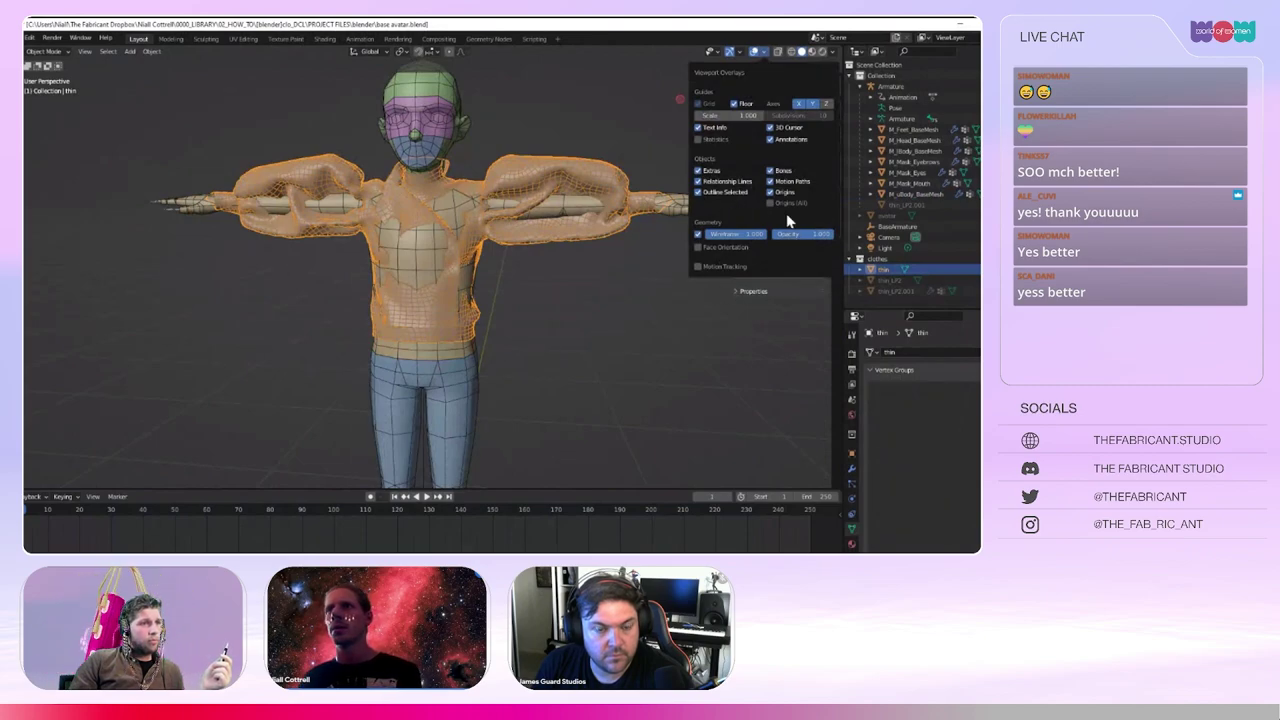
left_click(721, 141)
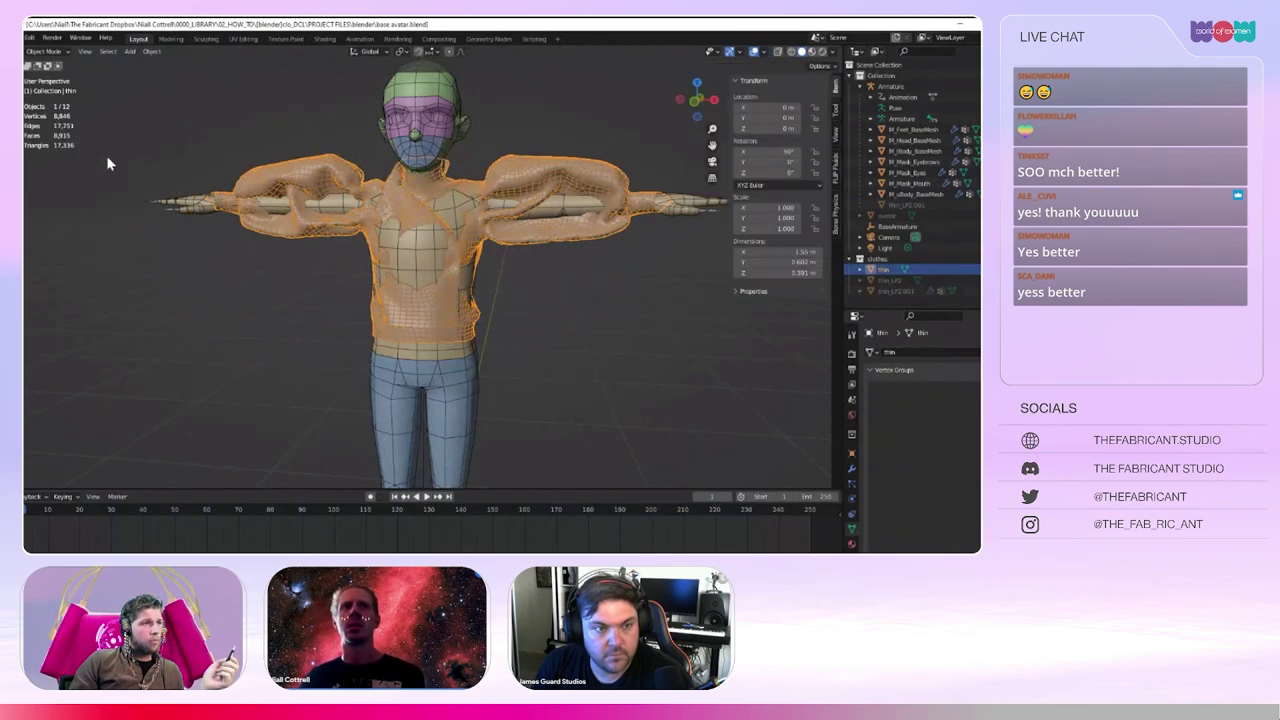
left_click(696, 102)
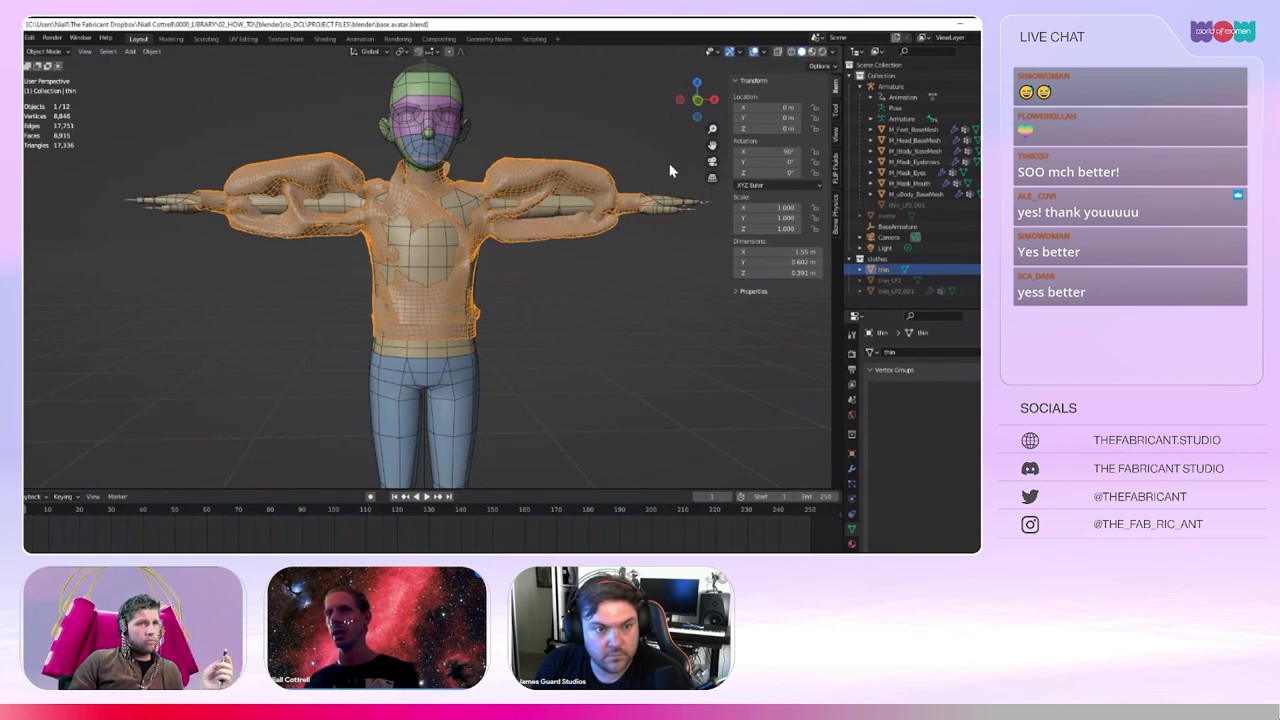
mouse_move(697, 108)
left_mouse_down()
mouse_move(733, 106)
mouse_move(680, 122)
mouse_move(690, 114)
left_mouse_up()
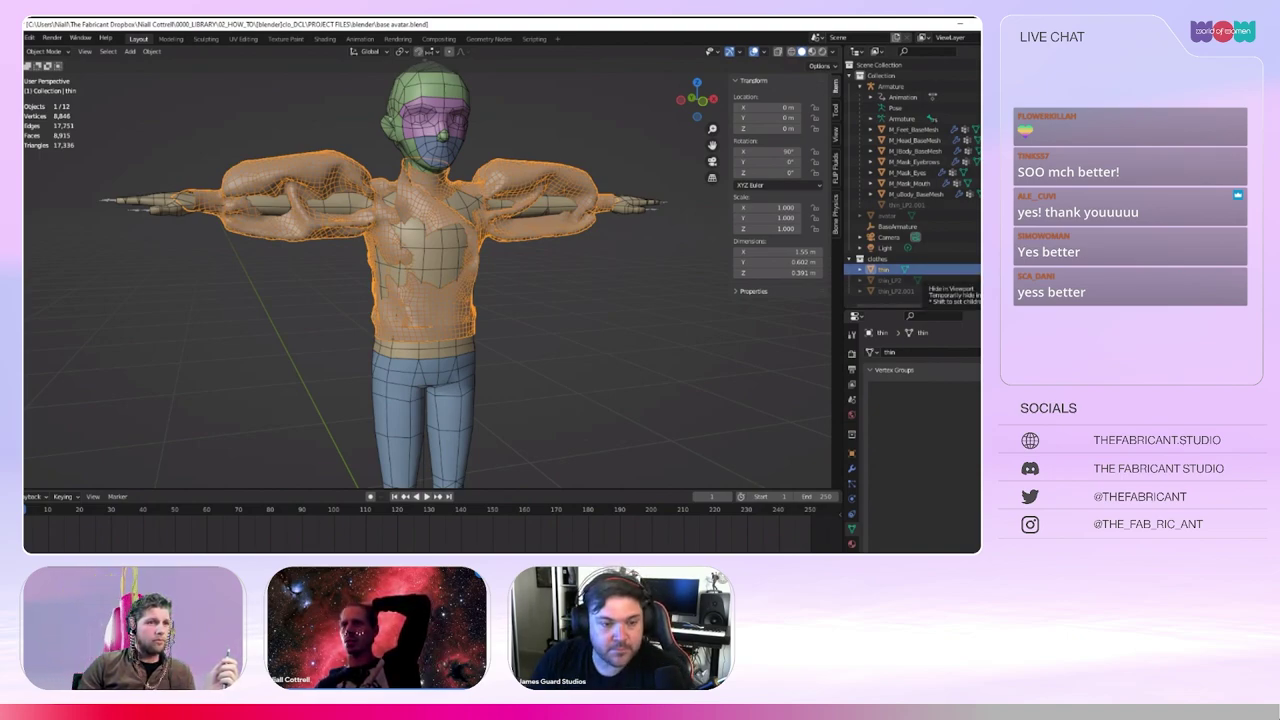
Step: Hide the thin mesh, show the low-poly thin_LP2 jacket instead, and inspect how it overlaps the avatar's body
left_click(980, 270)
left_click(980, 281)
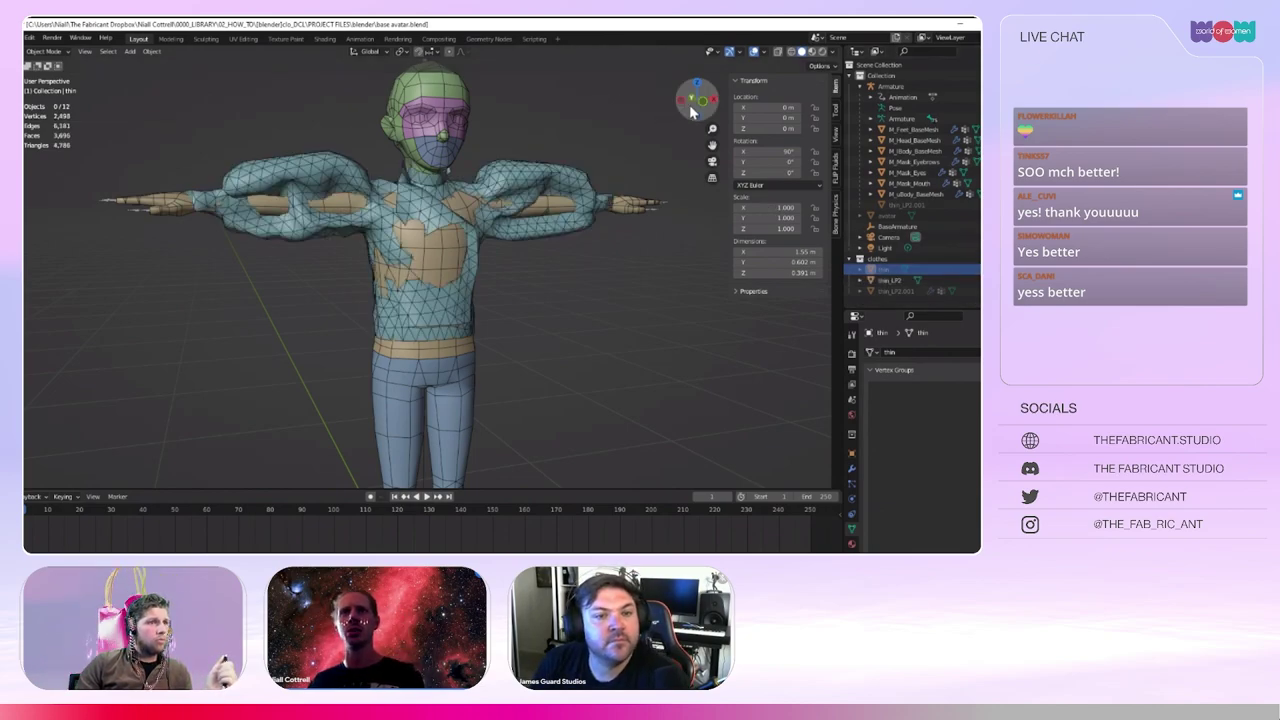
mouse_move(681, 102)
left_mouse_down()
mouse_move(664, 102)
mouse_move(862, 112)
mouse_move(685, 108)
left_mouse_up()
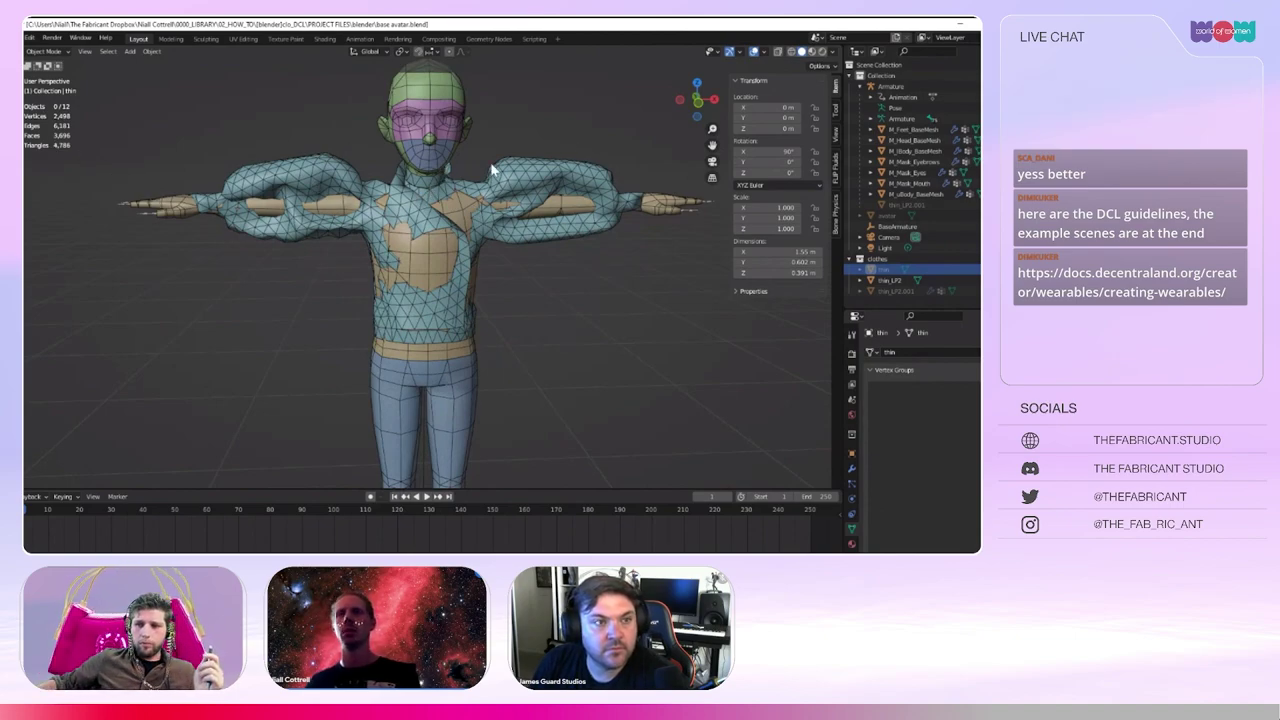
left_click_drag(979, 130, 979, 194)
left_click_drag(979, 130, 979, 194)
left_click_drag(697, 101, 745, 104)
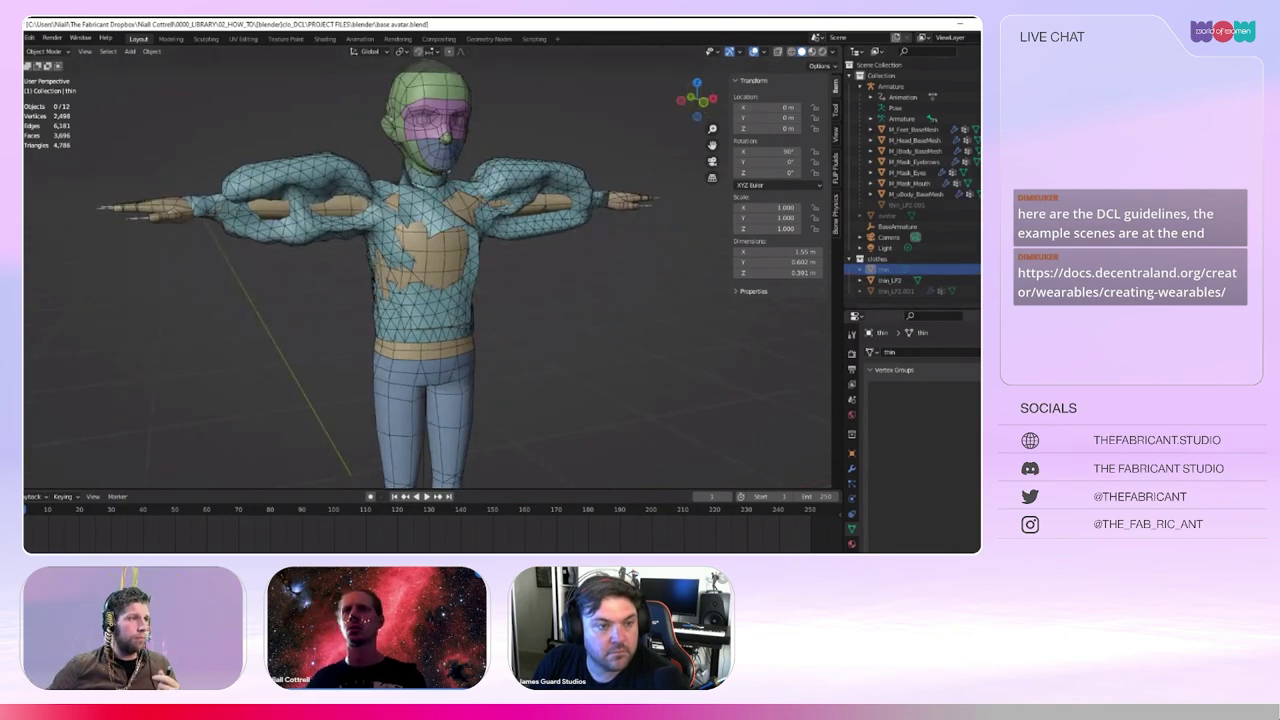
Step: Hide thin_LP2, show the thin_LP2.001 jacket and inspect its fit on the avatar from different angles
left_click(980, 280)
left_click(980, 291)
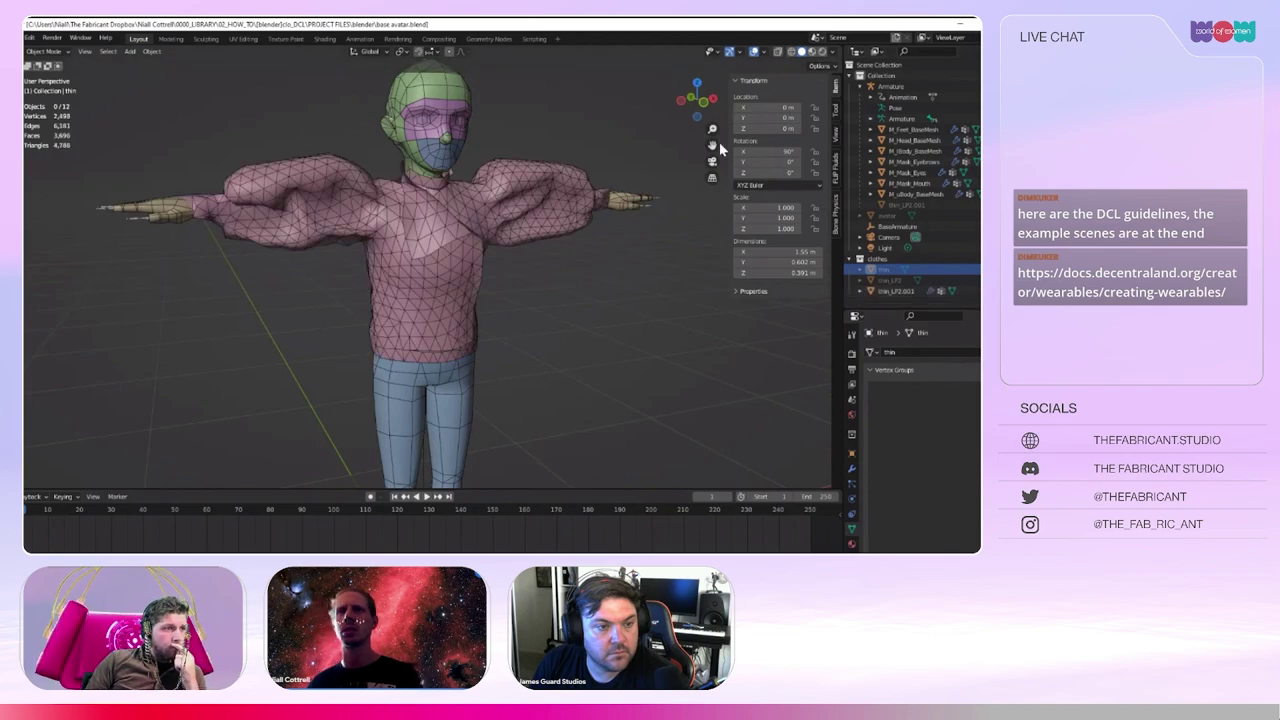
mouse_move(694, 108)
left_mouse_down()
mouse_move(623, 100)
mouse_move(656, 102)
mouse_move(609, 114)
mouse_move(757, 110)
mouse_move(700, 102)
mouse_move(711, 110)
left_mouse_up()
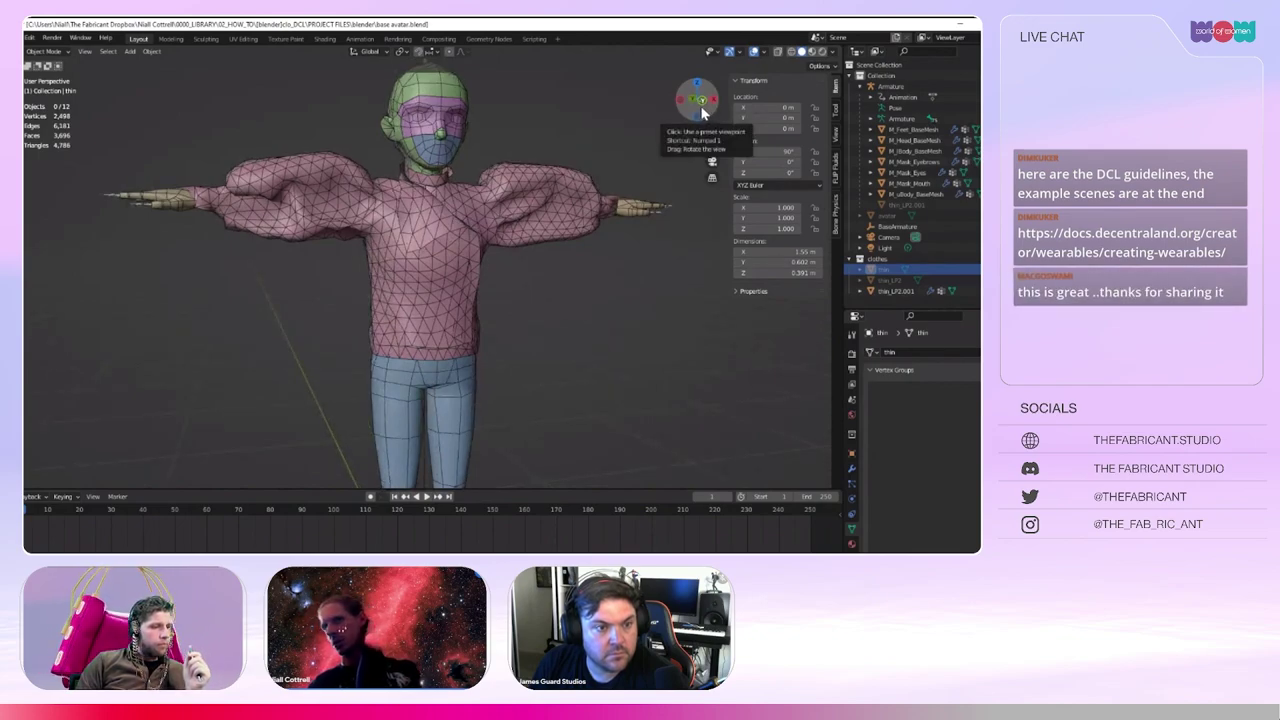
left_click_drag(701, 110, 688, 108)
Step: Switch to the Blender file with the textured, rigged jacket and view the posed avatar from a slight angle
left_click(338, 551)
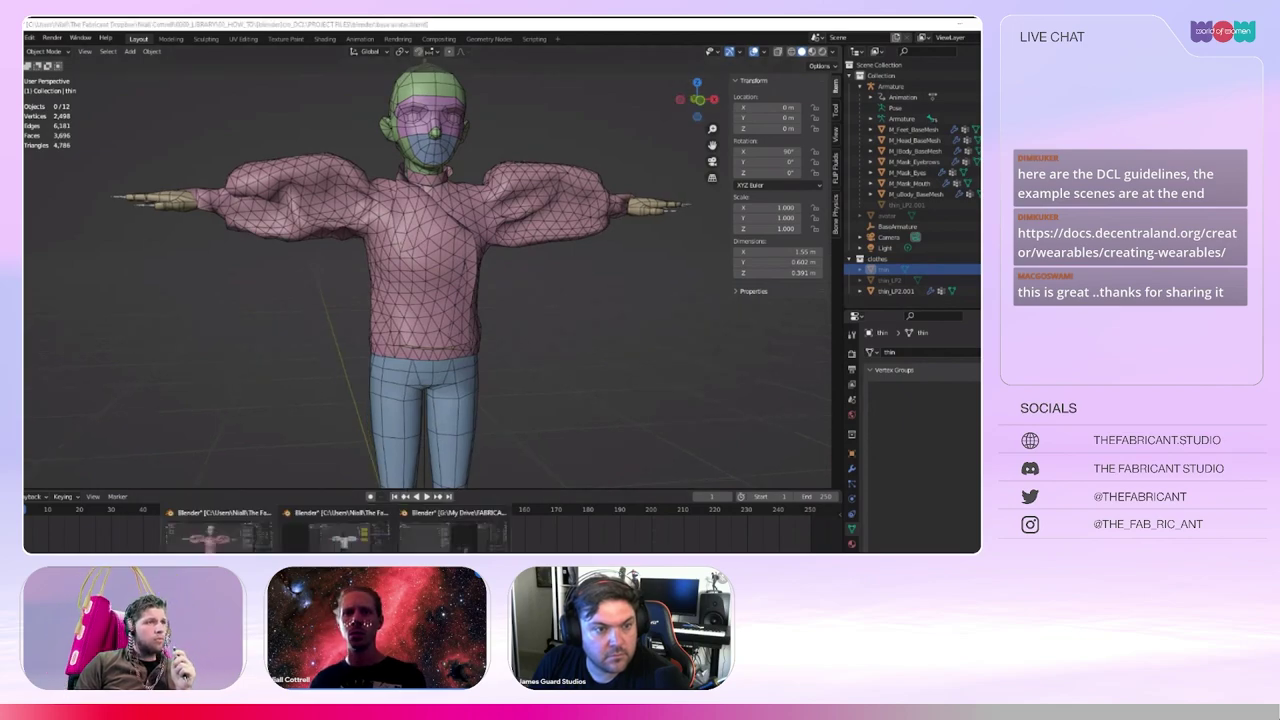
left_click(340, 530)
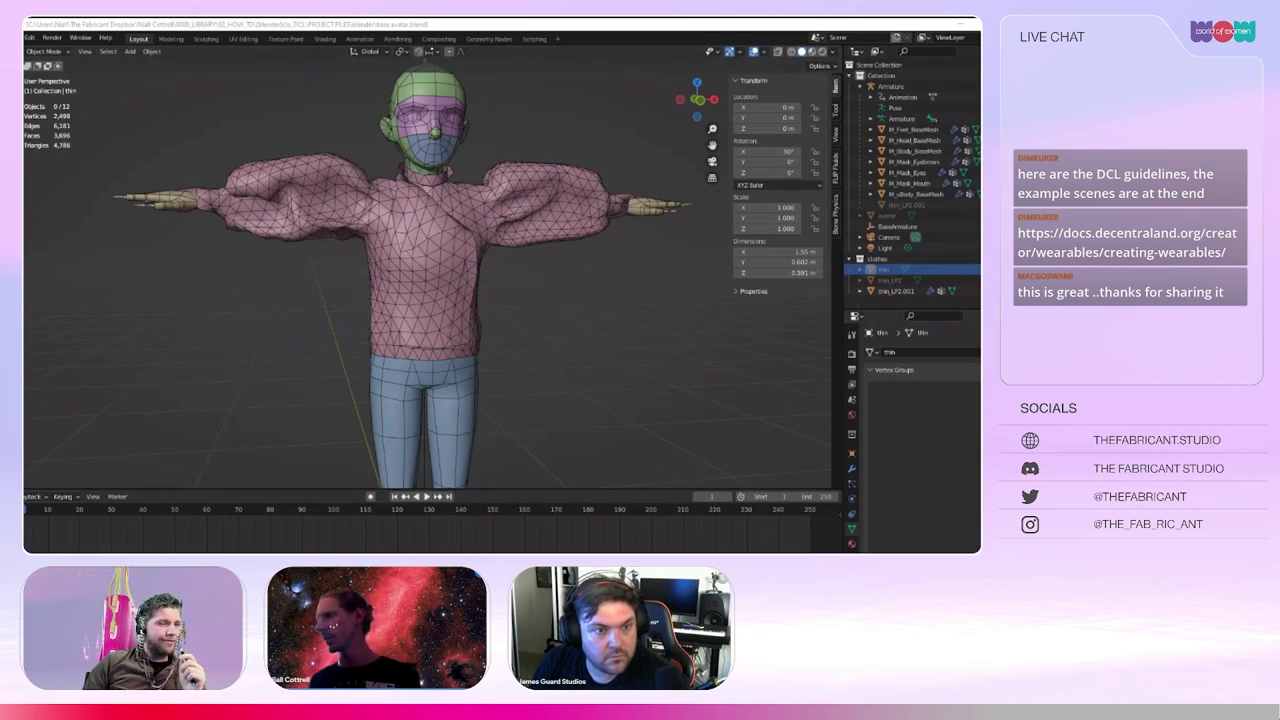
left_click_drag(656, 551, 563, 22)
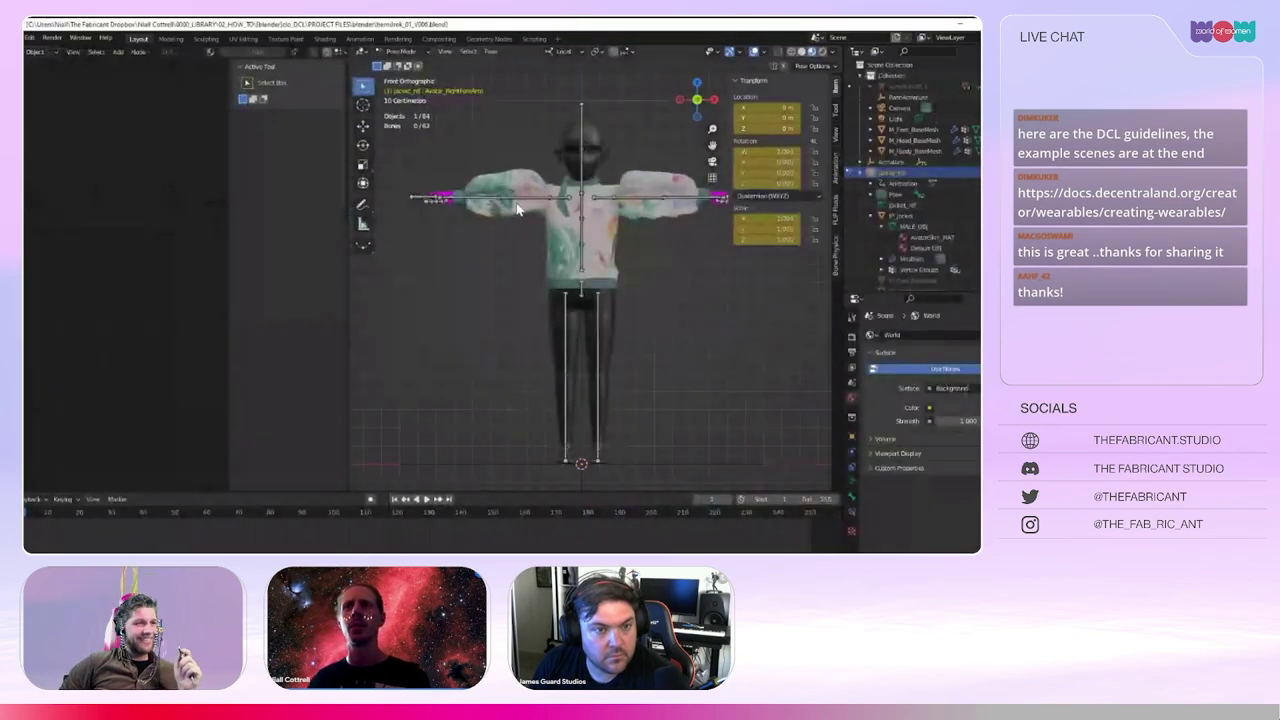
middle_click_drag(694, 146, 671, 141, "shift")
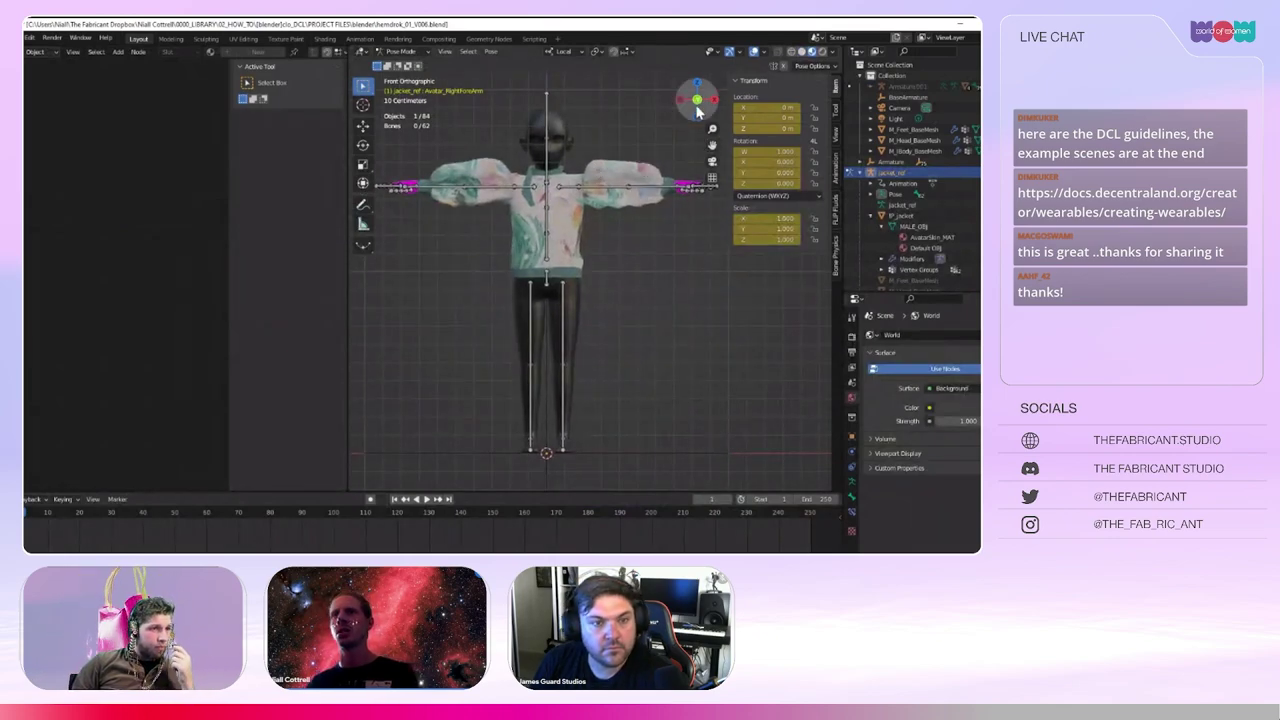
left_click_drag(695, 104, 718, 112)
Step: Play and scrub the avatar's animation, including around frame 57, to examine how the textured jacket moves with the armature
key("space")
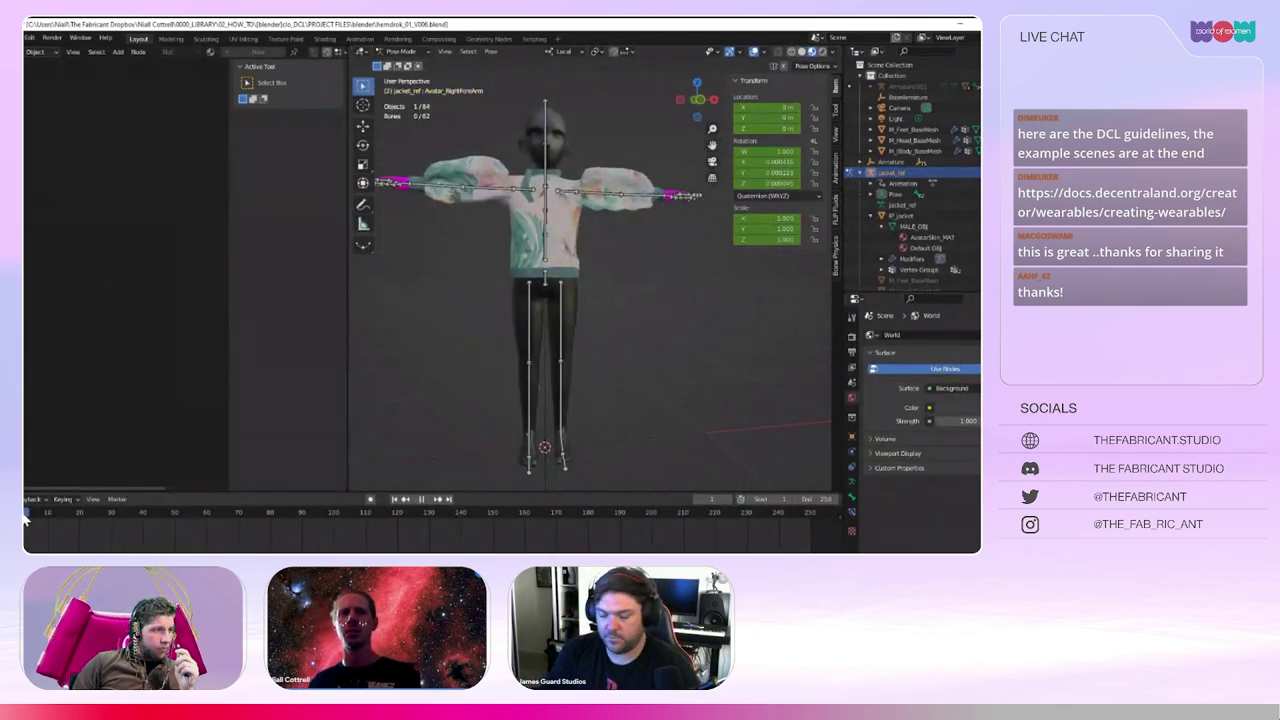
left_click_drag(40, 511, 197, 513)
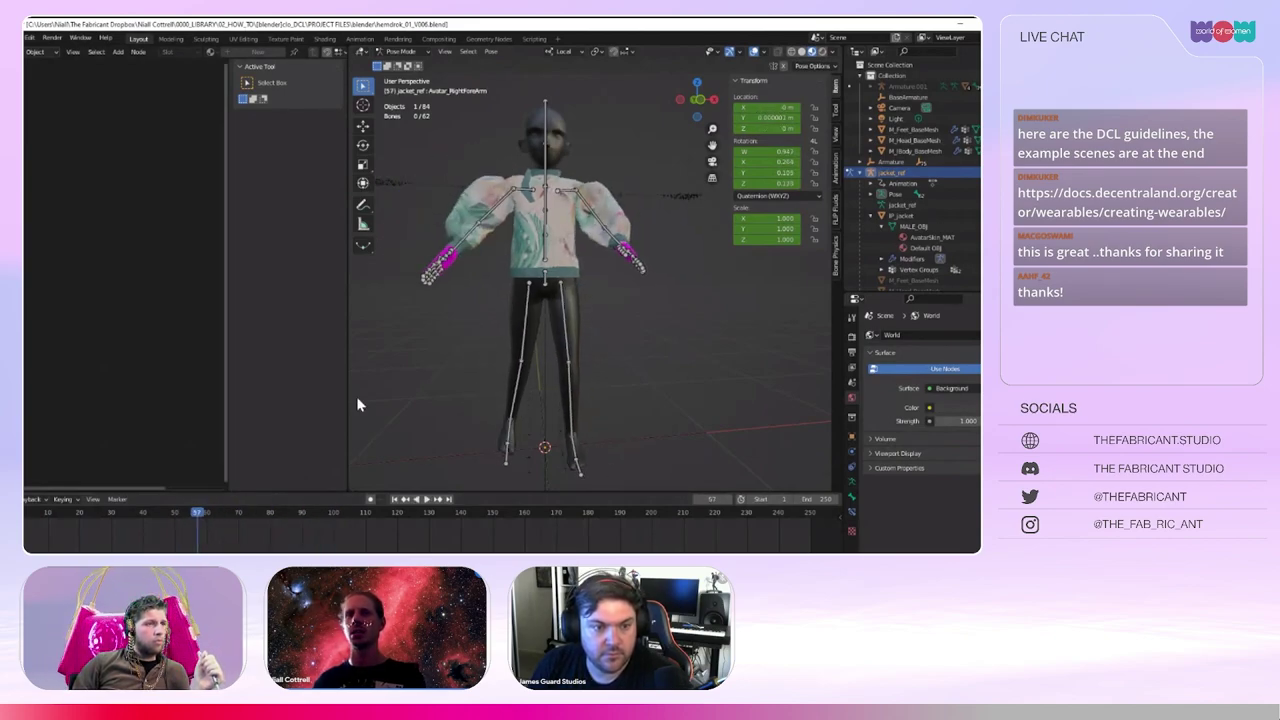
left_click_drag(701, 106, 721, 110)
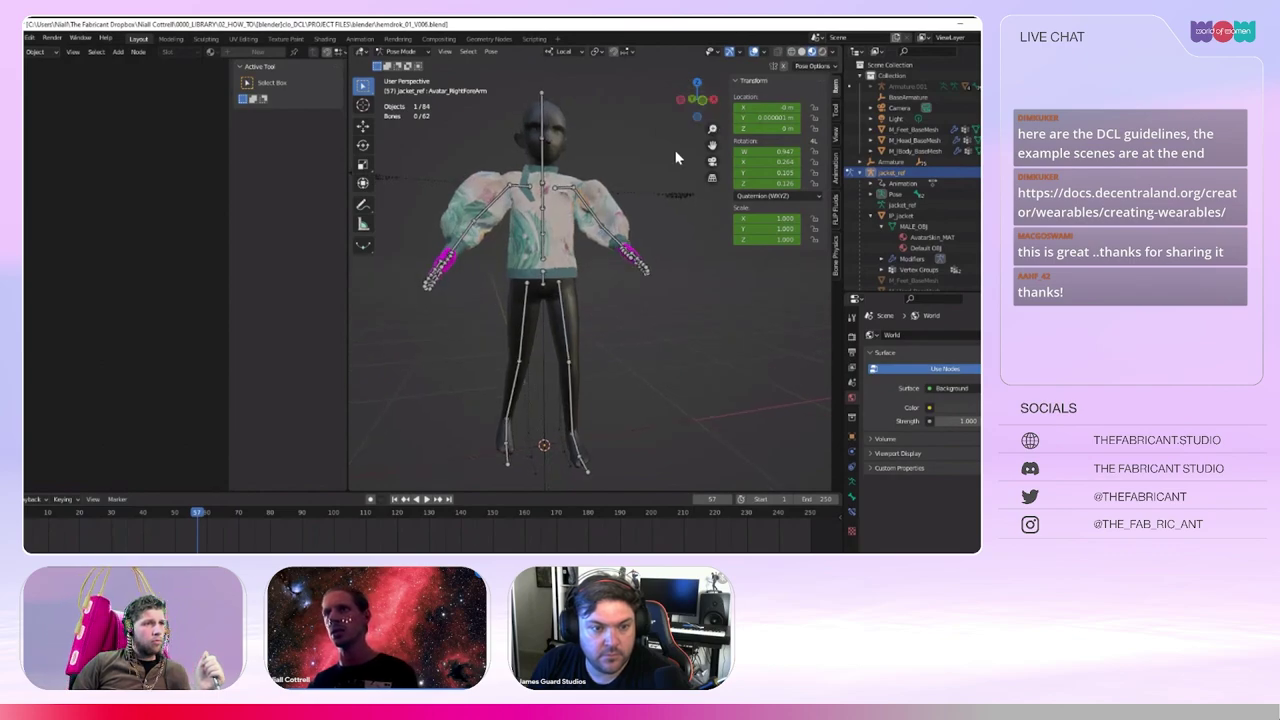
left_click_drag(200, 511, 60, 512)
key("space")
key("space")
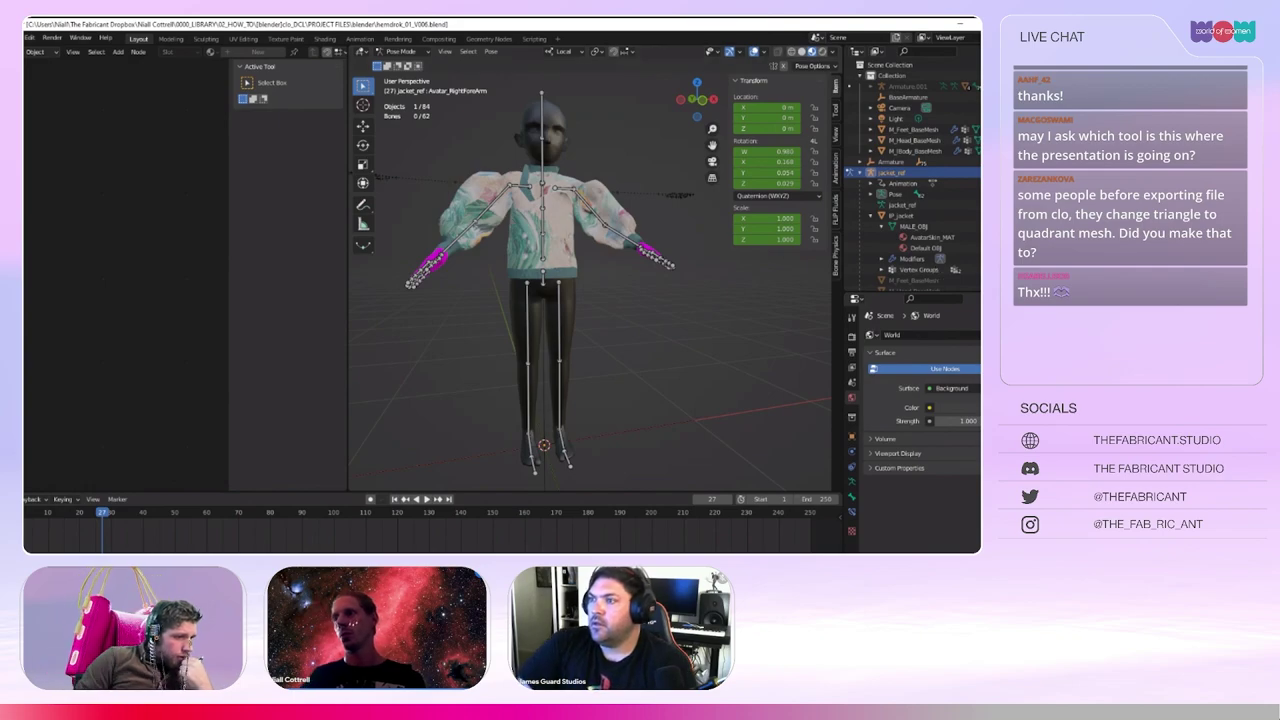
left_click_drag(706, 478, 690, 550)
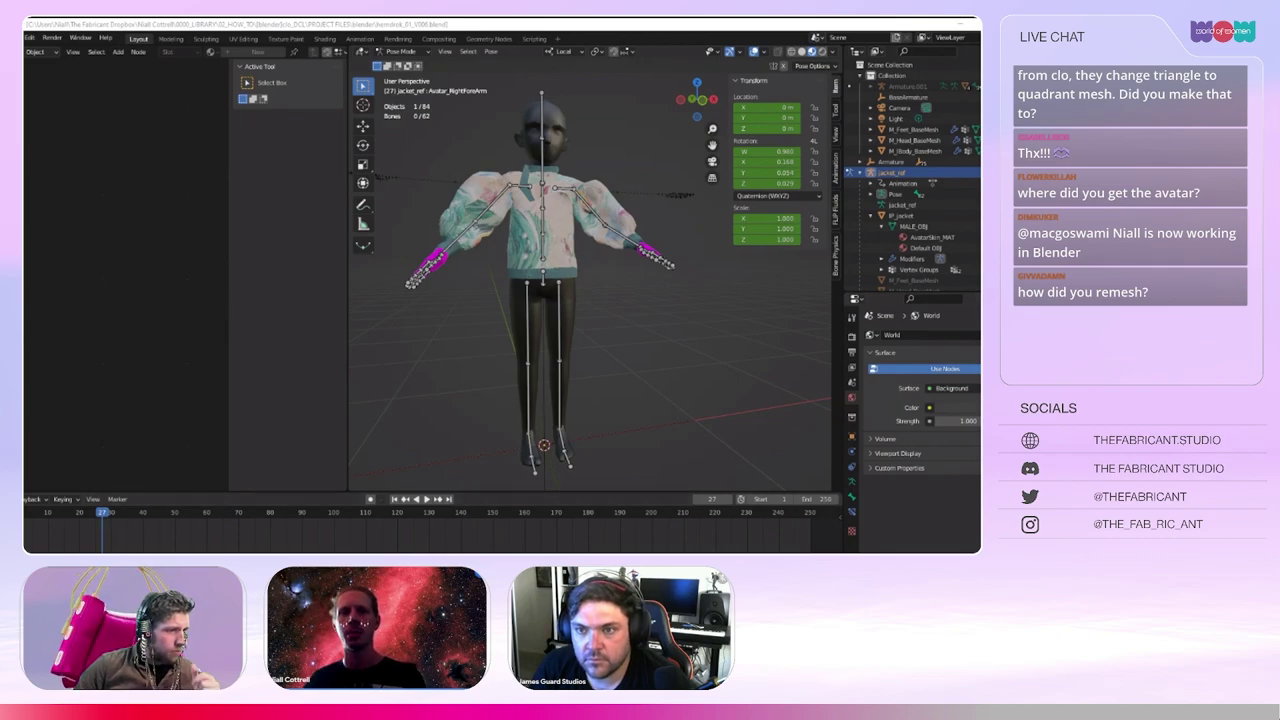
Step: Return to base avatar.blend, hide the thin_LP2.001 jacket and show the original thin mesh again
mouse_move(336, 552)
left_click(215, 535)
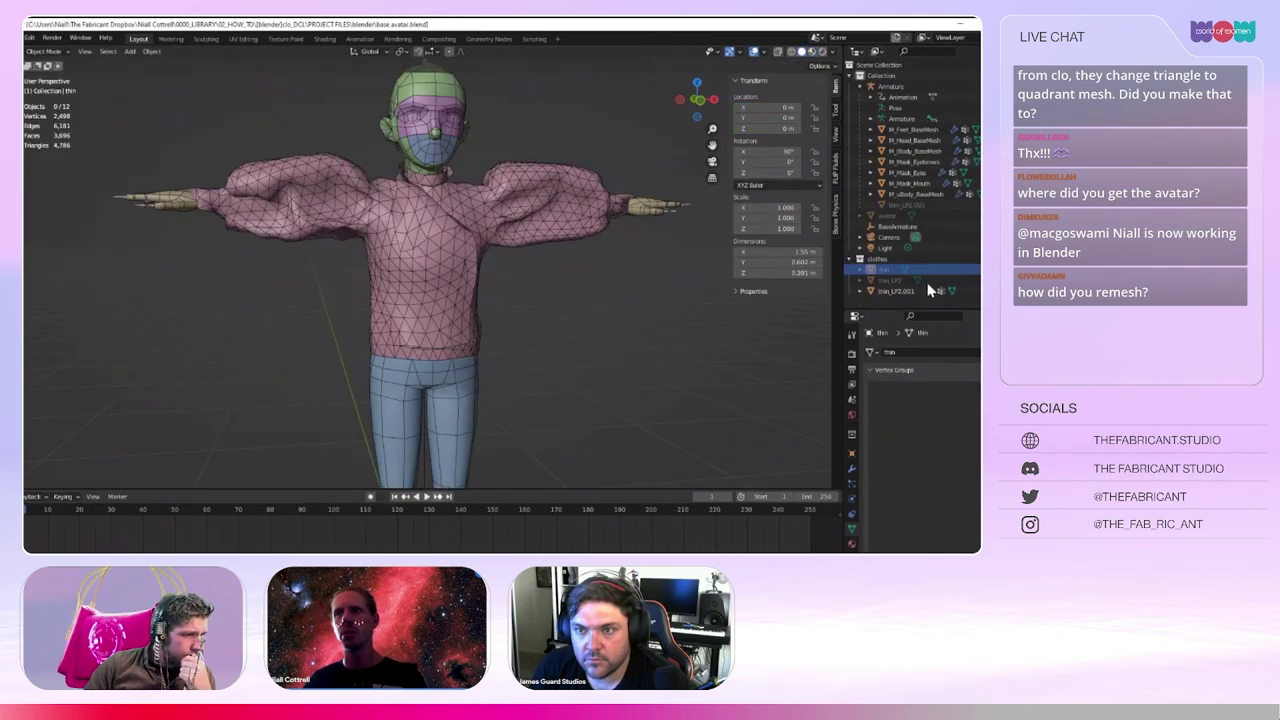
key("ctrl+z")
key("ctrl+z")
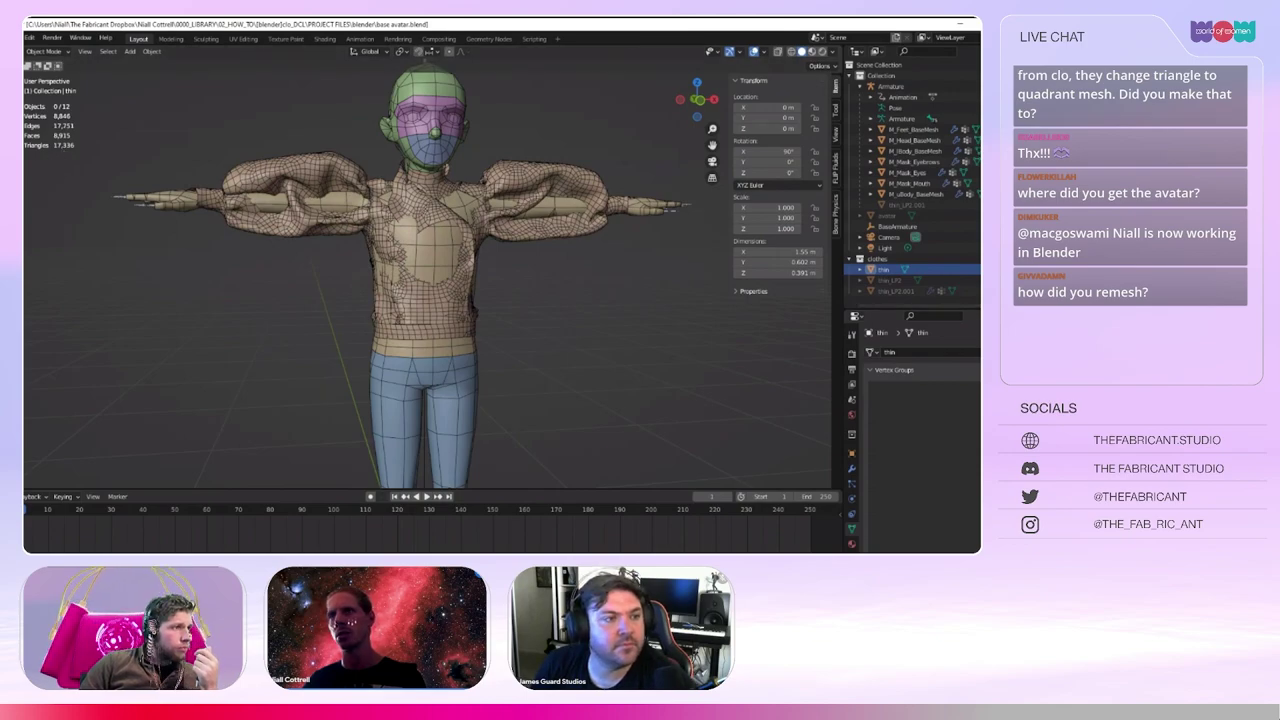
Step: Hide the original thin mesh and show the thin_LP2.001 jacket on the avatar instead
left_click(979, 270)
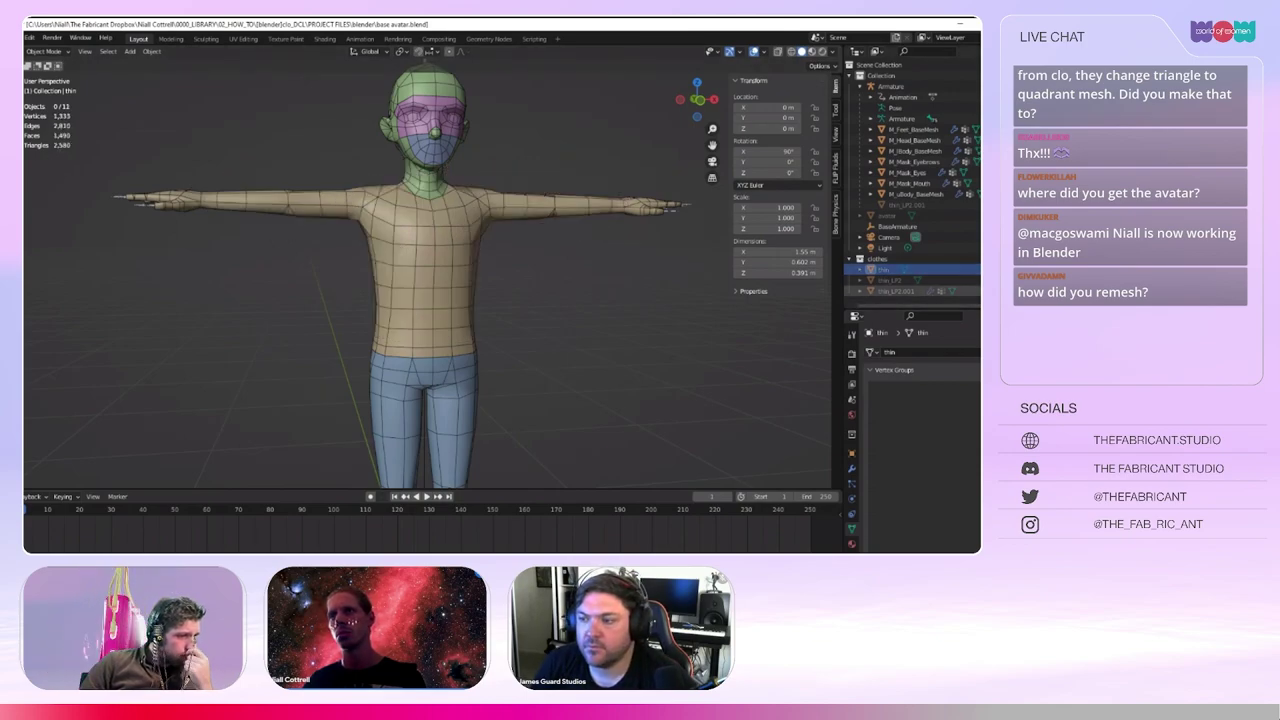
left_click(979, 291)
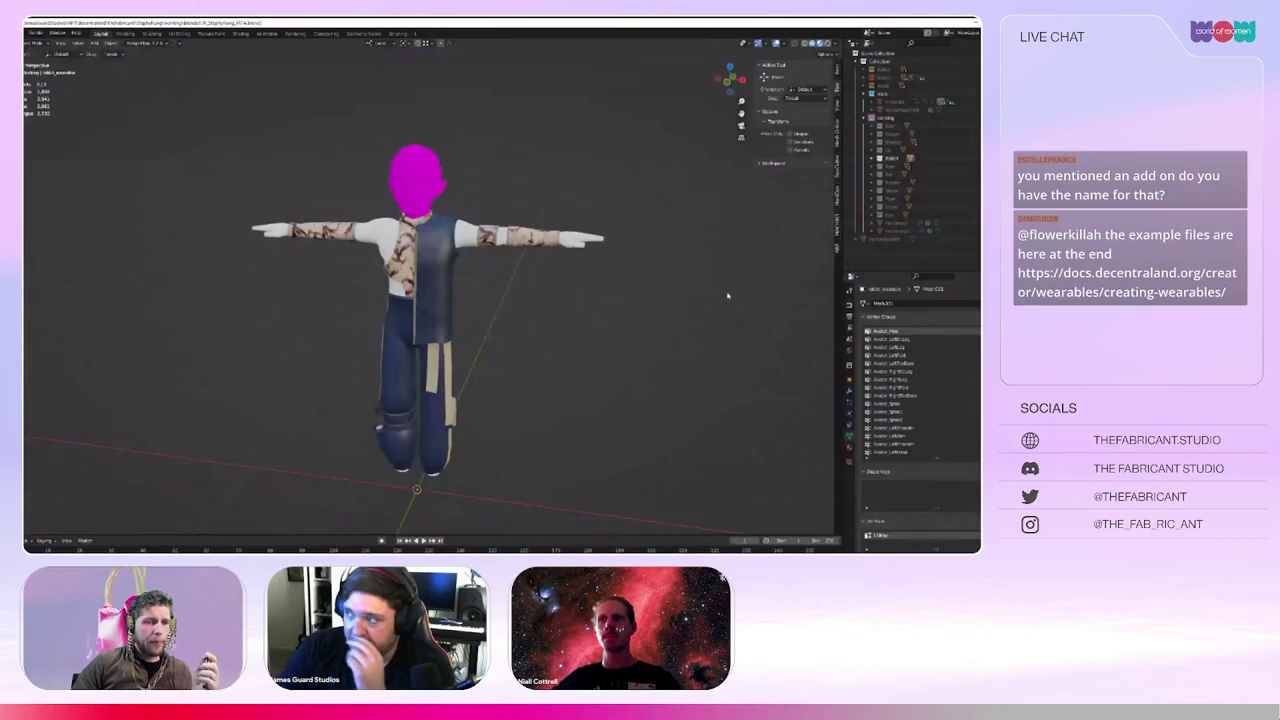
Step: Show all the hidden zodiac garment collections, from Boar through Dog, together with the already visible Rabbit outfit on the avatar
left_click(880, 126)
left_click(880, 134)
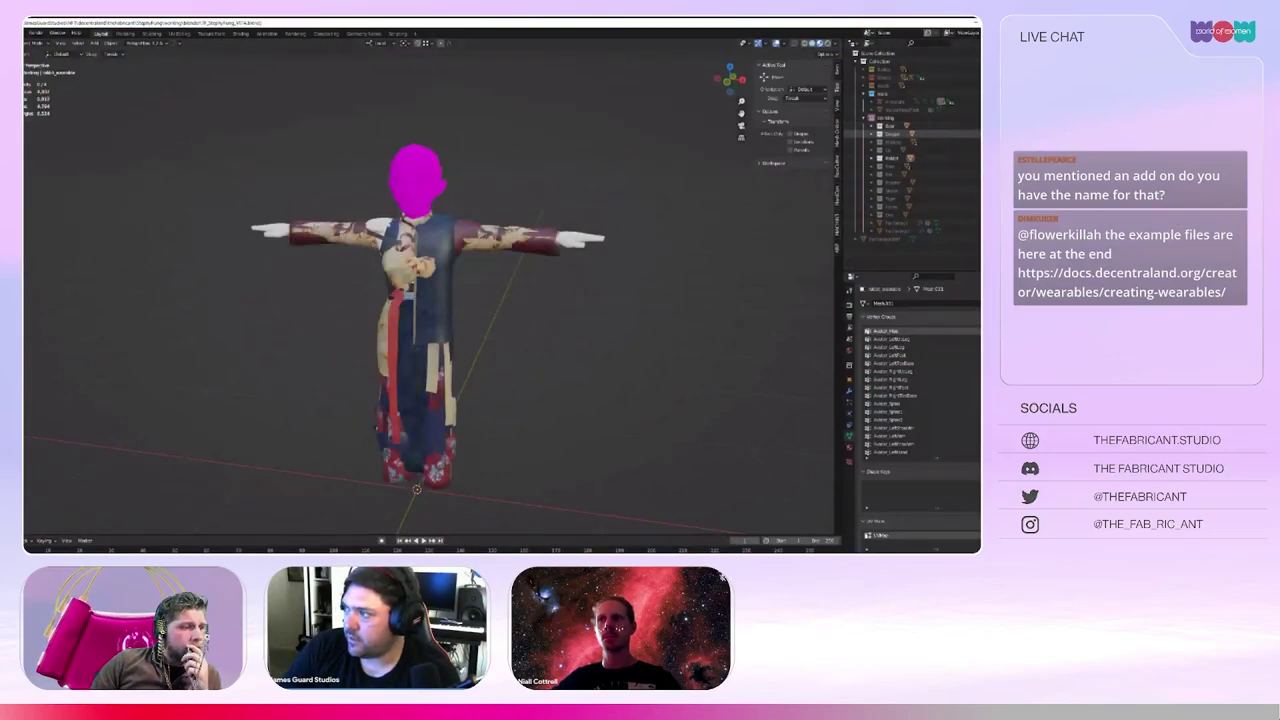
left_click(880, 142)
left_click(880, 150)
left_click(978, 166)
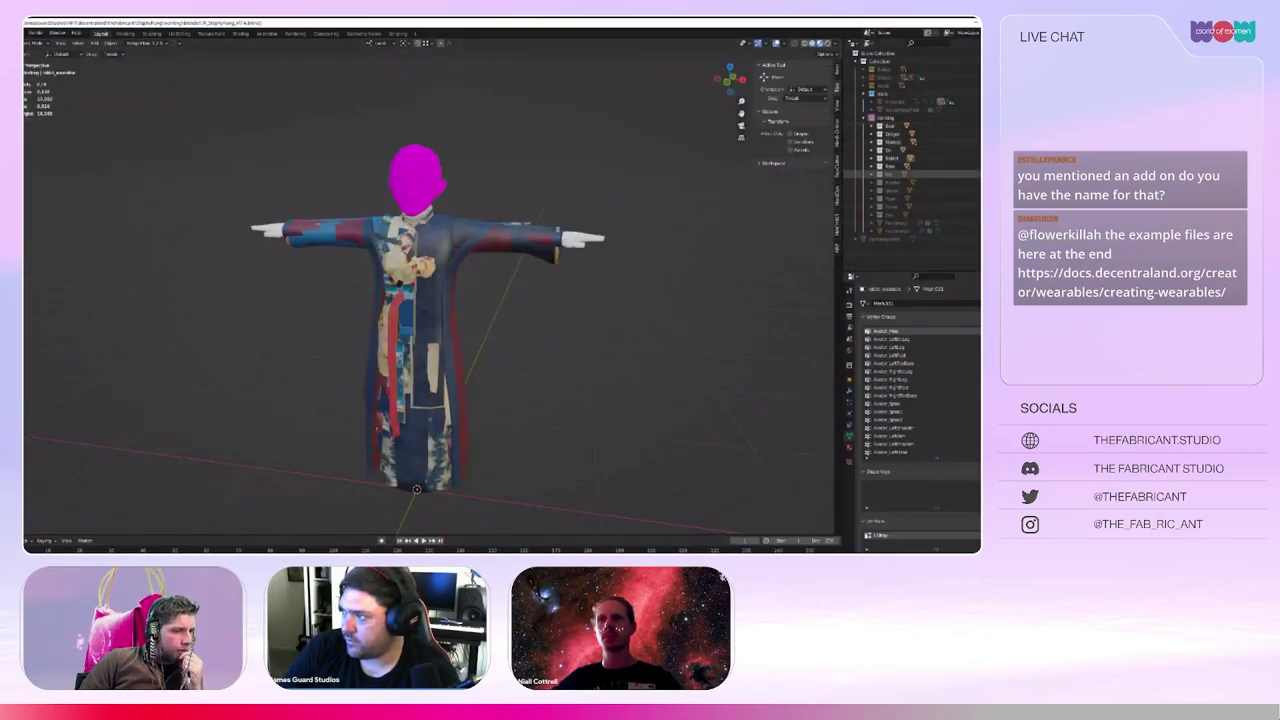
left_click(978, 174)
left_click(978, 182)
left_click(978, 190)
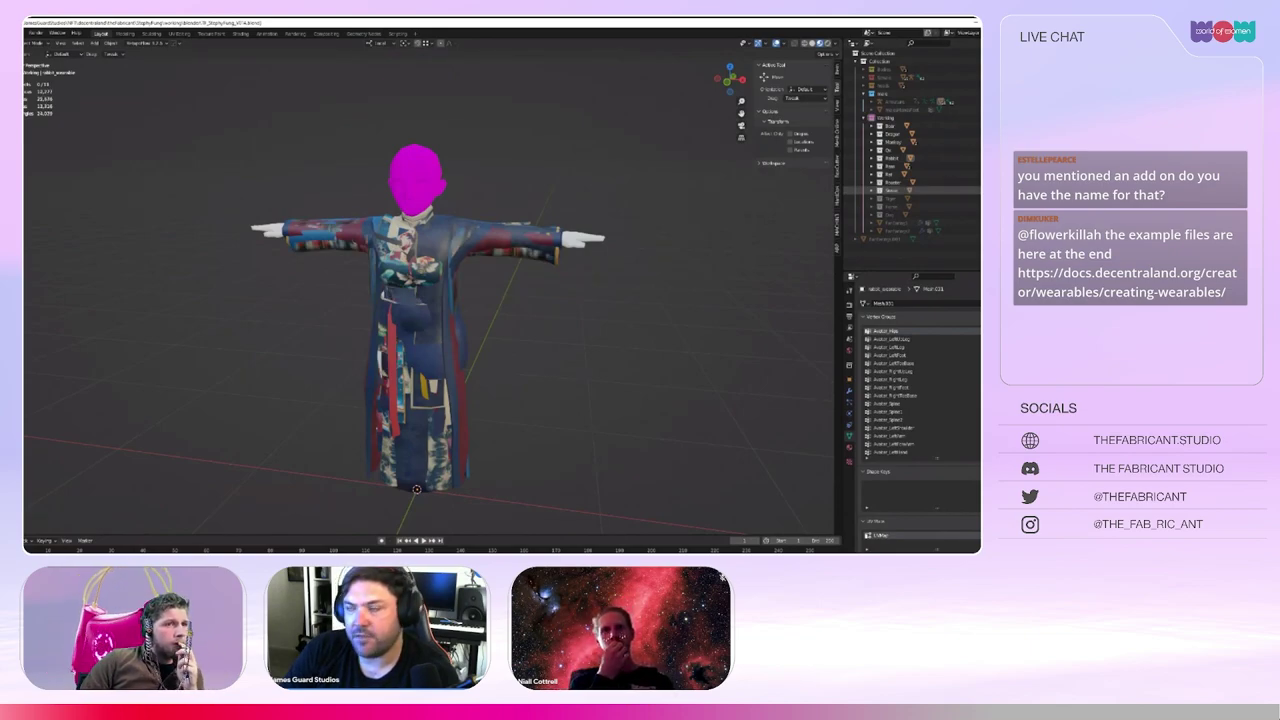
left_click(968, 197)
left_click(978, 206)
left_click(978, 214)
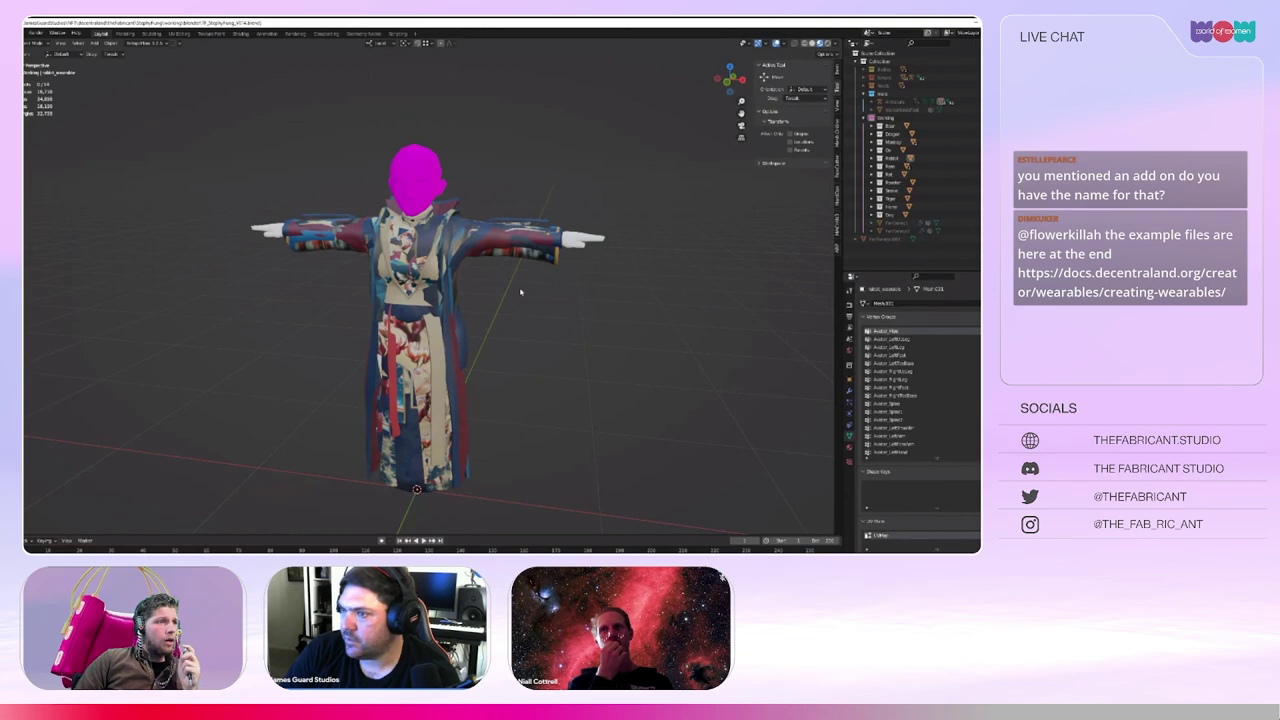
Step: Select the wearable mesh inside the Boar collection and move it along X to stand beside the avatar
middle_click_drag(520, 289, 511, 320)
scroll(511, 320, "down", 1)
left_click(872, 126)
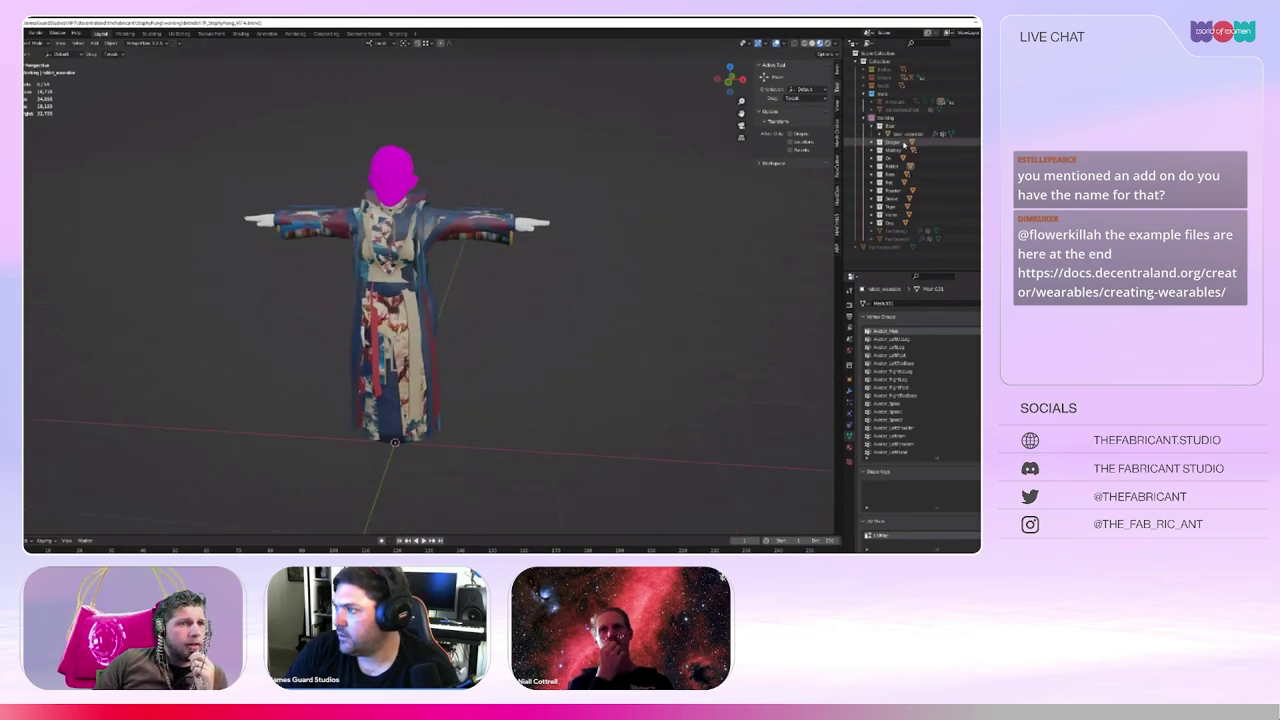
left_click(908, 134)
middle_click_drag(417, 302, 413, 275, "shift")
left_click_drag(423, 267, 716, 269)
middle_click_drag(716, 269, 568, 264, "shift")
Step: Select the wearable mesh in the Dragon collection and move it along X past the Boar outfit to extend the row
left_click(872, 142)
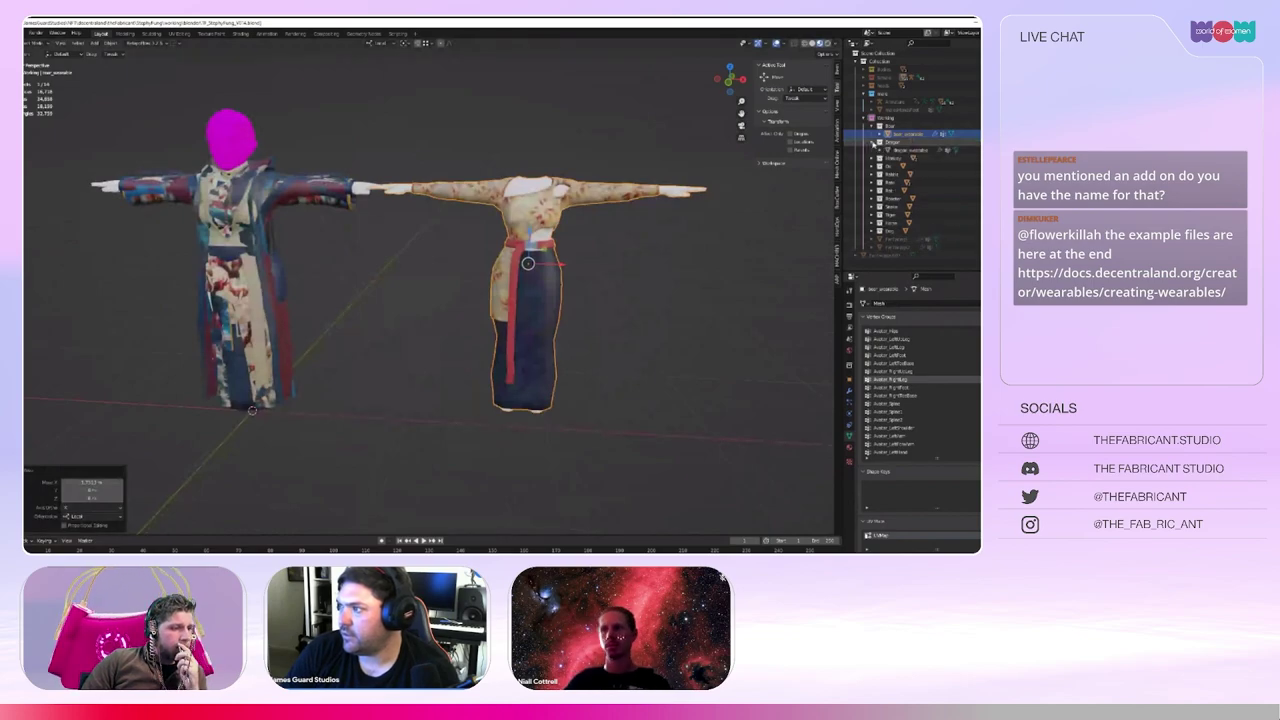
left_click(908, 150)
middle_click_drag(471, 320, 433, 290, "shift")
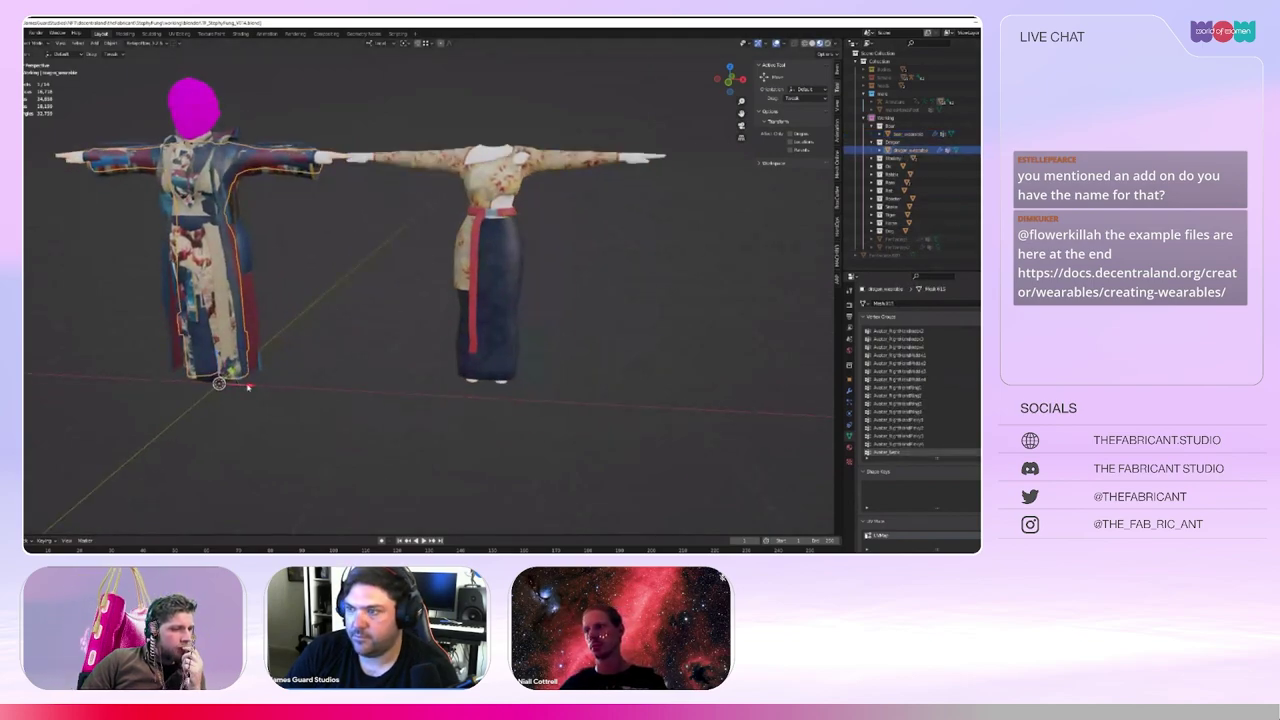
left_click_drag(248, 387, 965, 414)
scroll(560, 360, "down", 5)
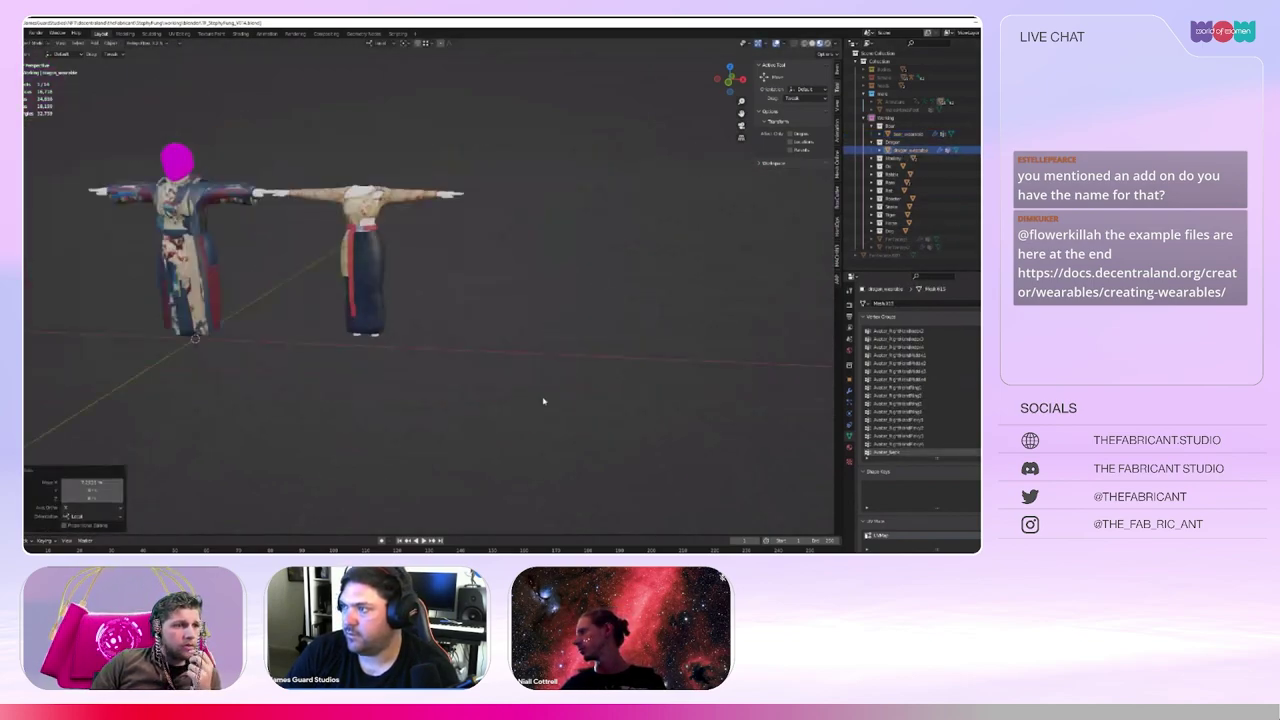
left_click_drag(228, 348, 622, 347)
Step: Select both meshes in the Monkey collection and move them together along Y to start a second row behind the avatar
left_click(873, 158)
left_click(906, 174)
left_click(906, 166, "shift")
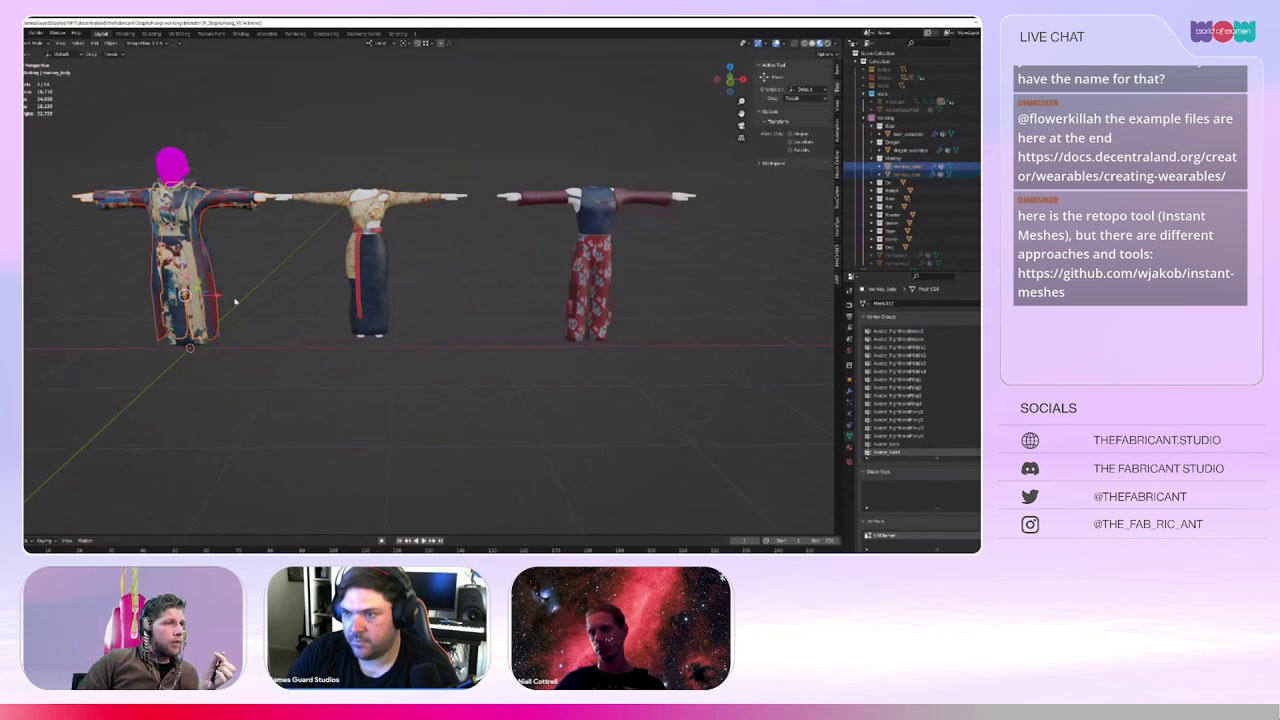
middle_click_drag(480, 290, 415, 330)
left_click_drag(252, 191, 401, 157)
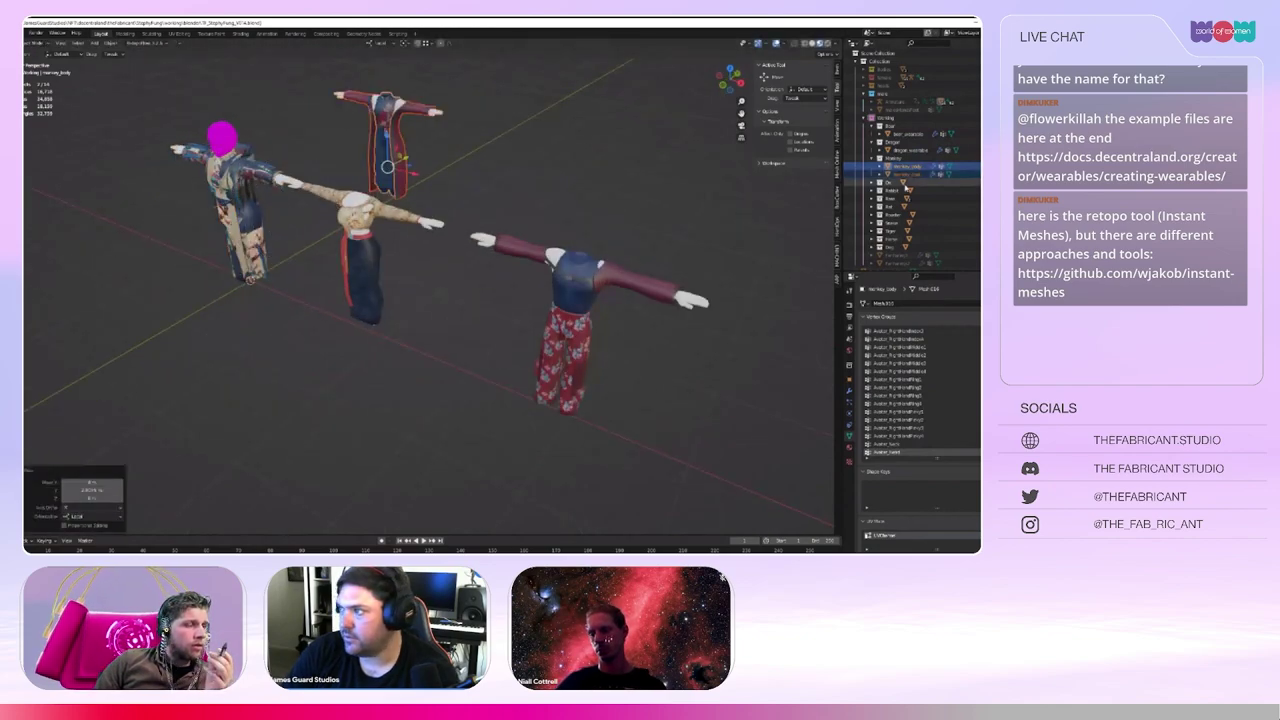
key("ctrl+z")
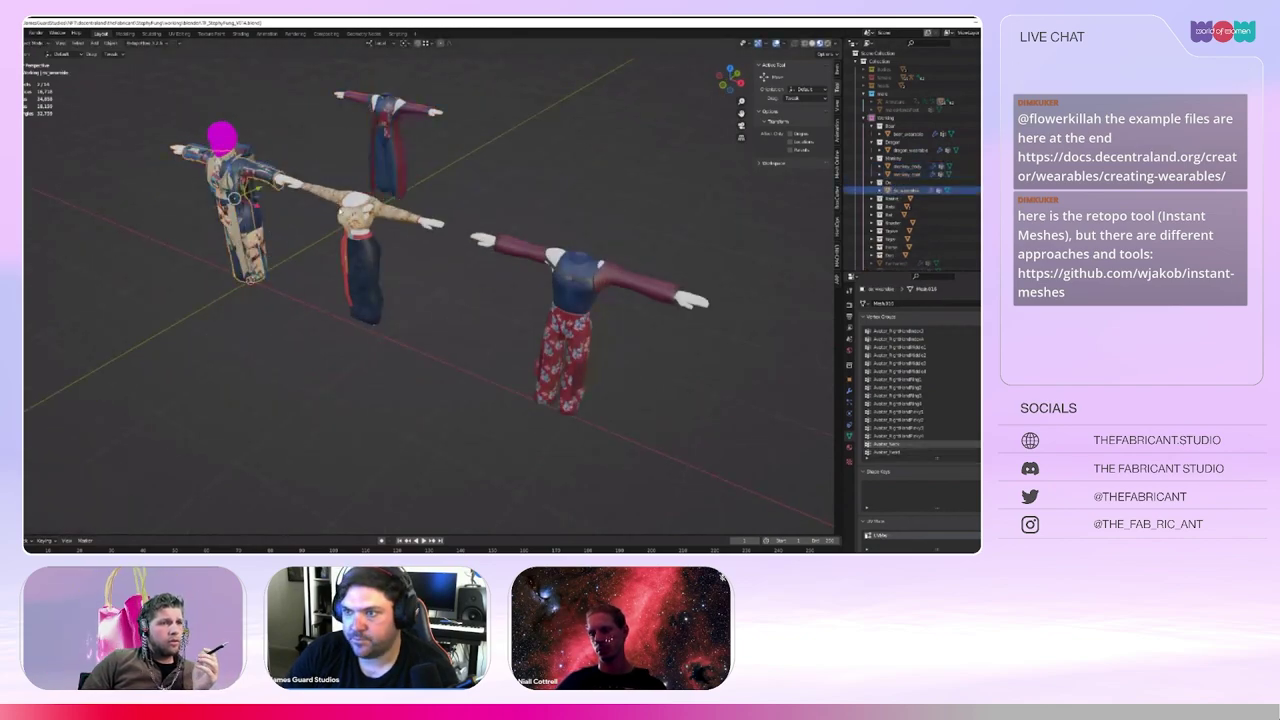
Step: Move the Ox wearable next to the Monkey outfit in the back row, and place the Rabbit wearable behind the Dragon outfit
left_click_drag(258, 200, 509, 175)
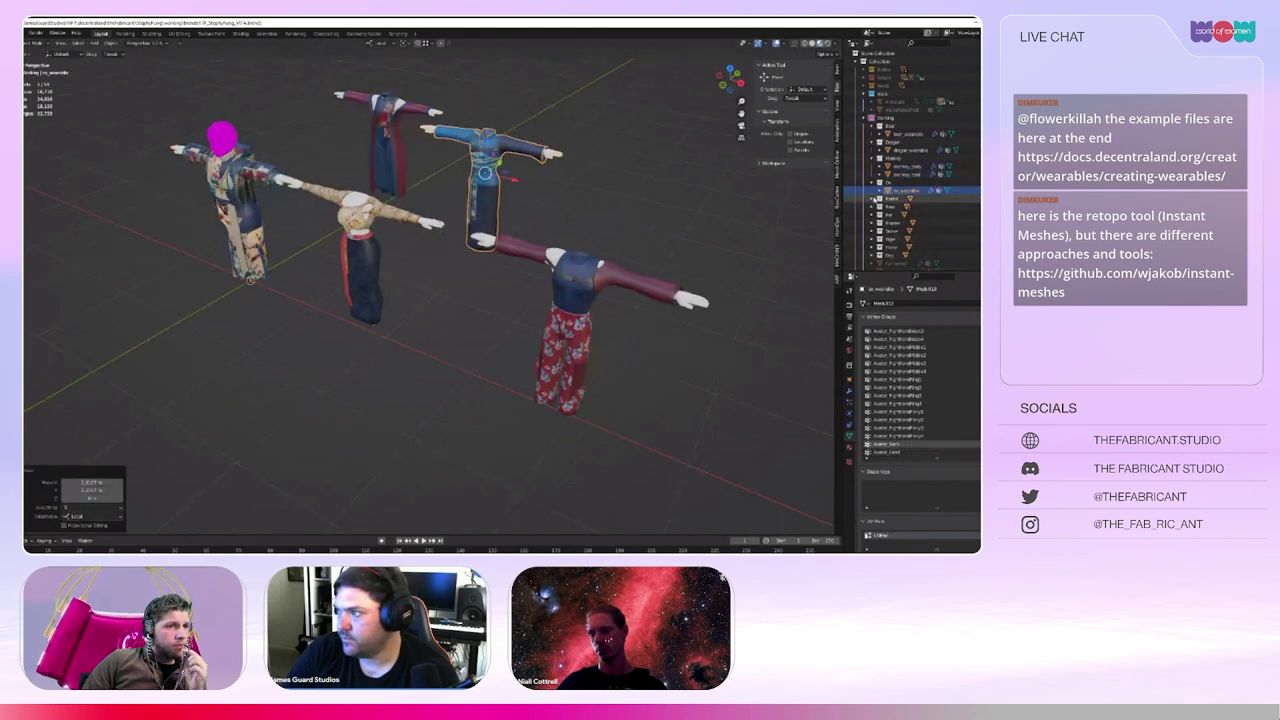
left_click(874, 199)
left_click(906, 207)
left_click_drag(251, 296, 629, 304)
middle_click_drag(300, 263, 475, 255)
scroll(380, 255, "up", 4)
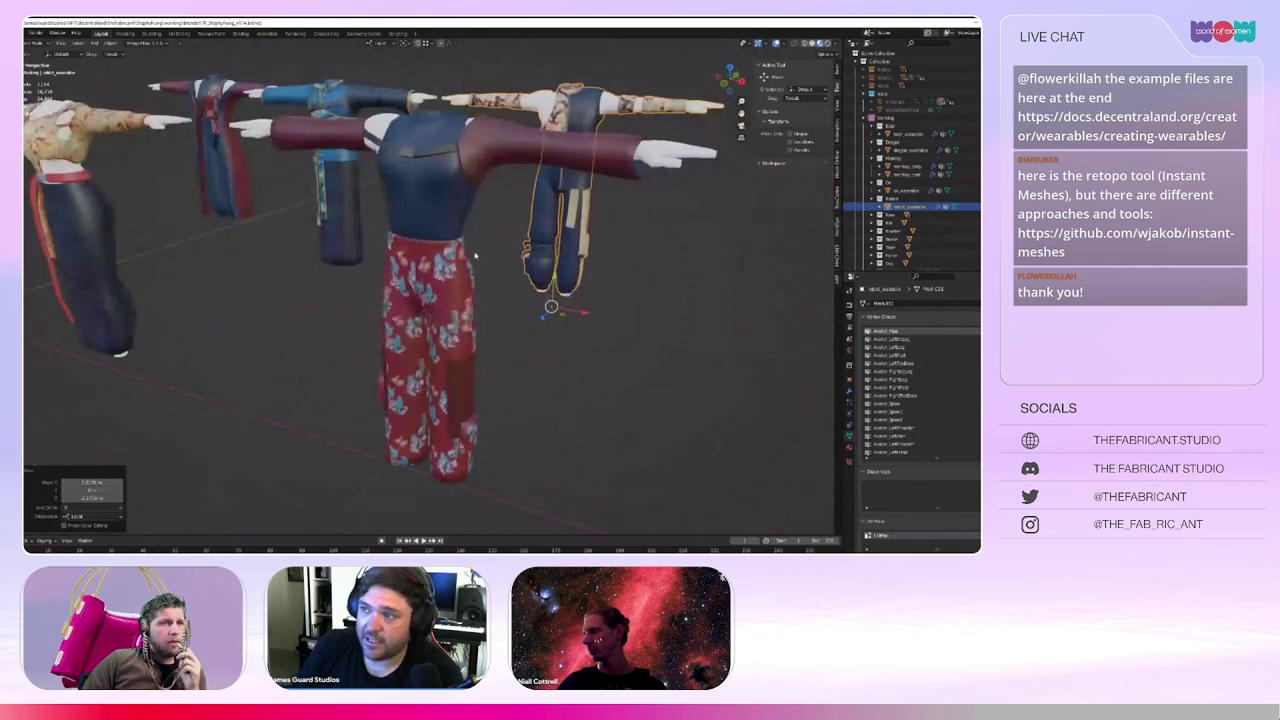